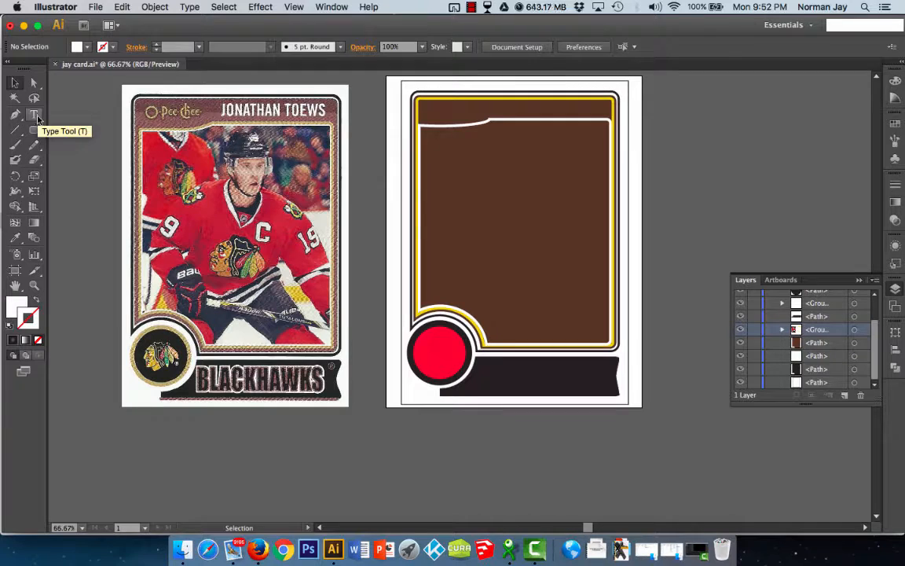
Add a text box in the brown band above the blank card's picture area and enter JONATHAN TOEWS.
left_click(35, 115)
left_click_drag(464, 103, 599, 114)
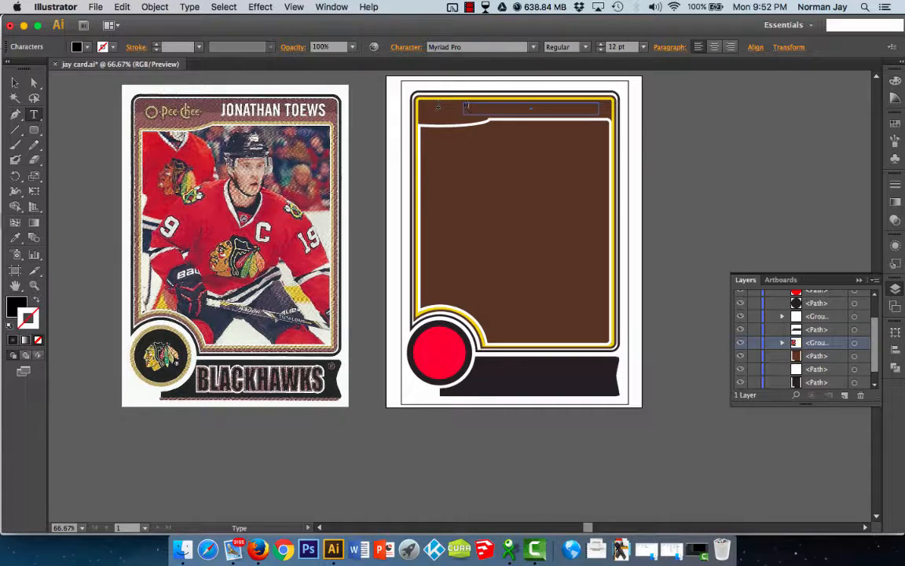
type("NORM")
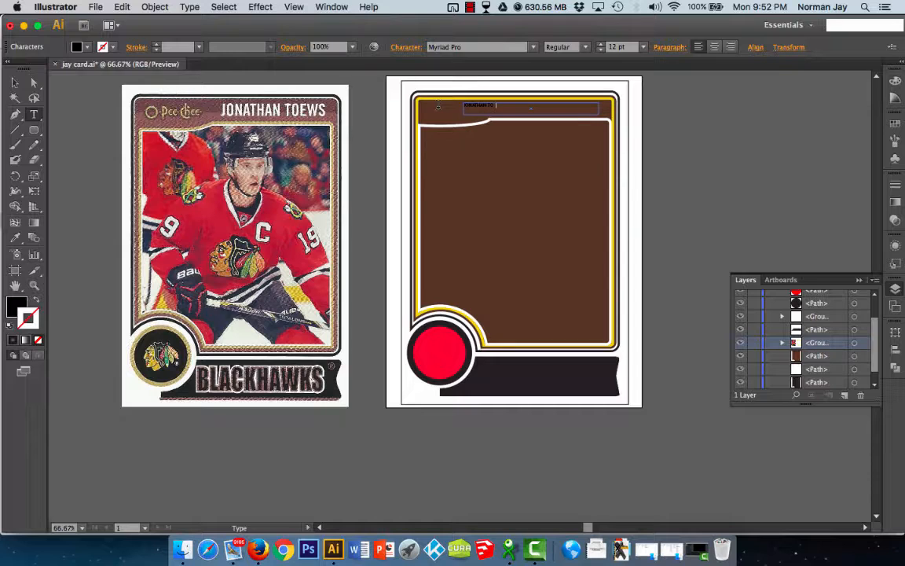
type("S")
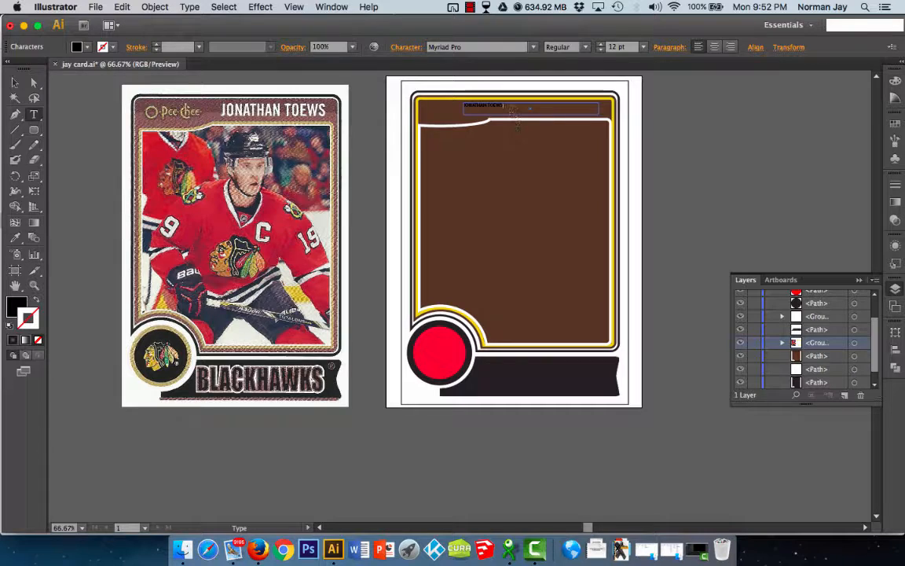
Increase the JONATHAN TOEWS text to a font size of 33 pt.
left_click_drag(509, 109, 452, 107)
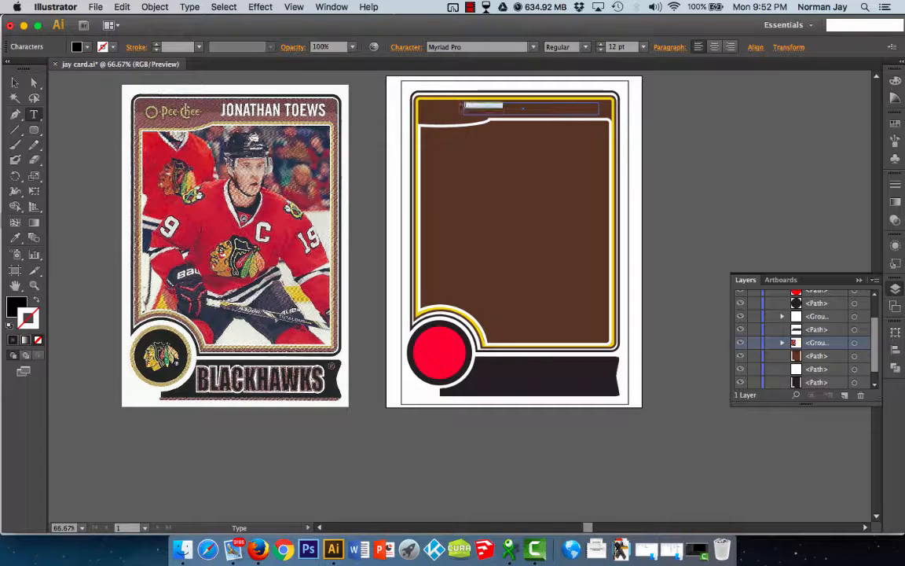
left_click(601, 44)
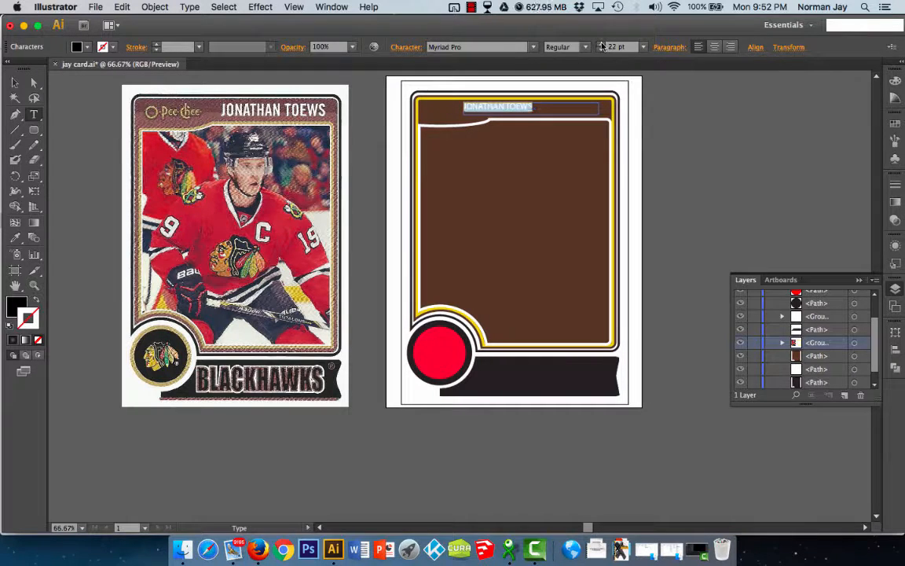
left_click(601, 45)
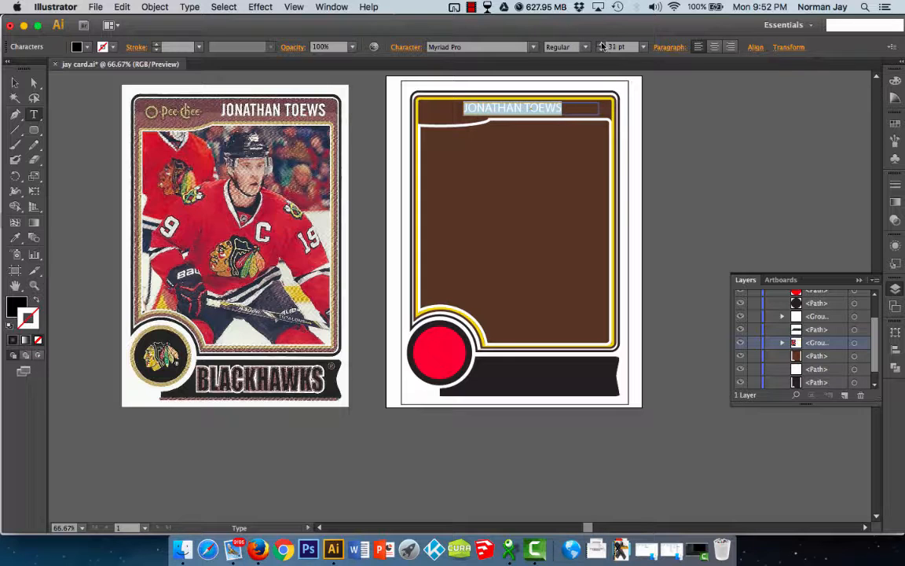
left_click(600, 45)
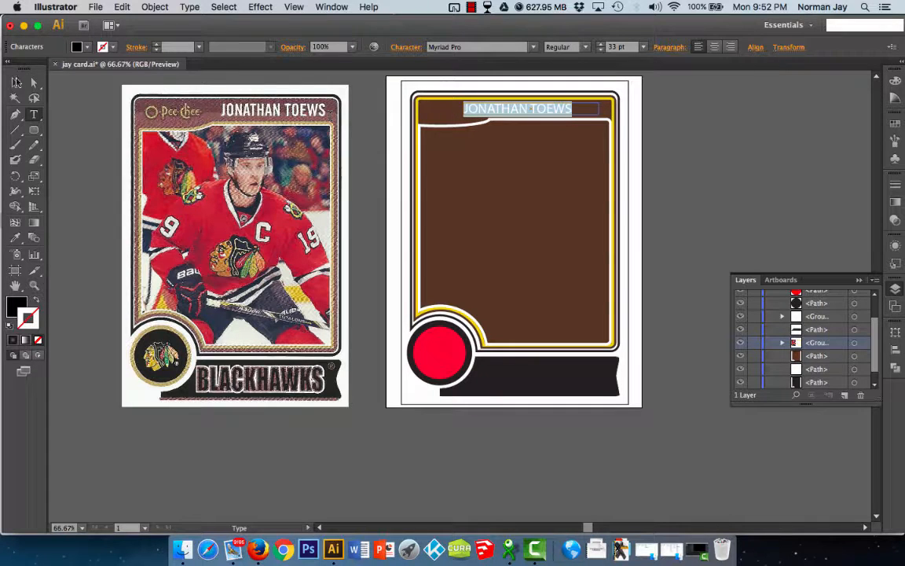
Move the JONATHAN TOEWS text over the printed player name on the reference card.
left_click(16, 81)
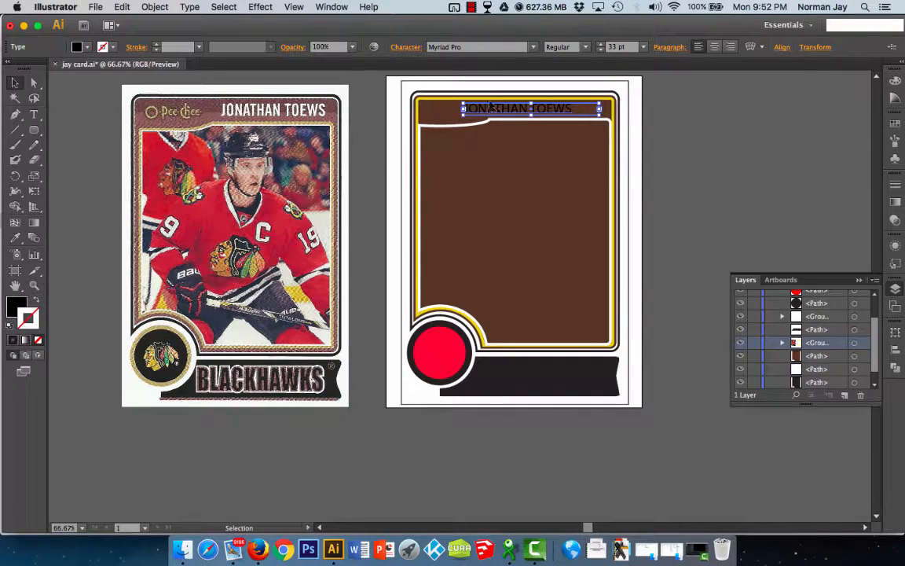
left_click_drag(491, 106, 238, 116)
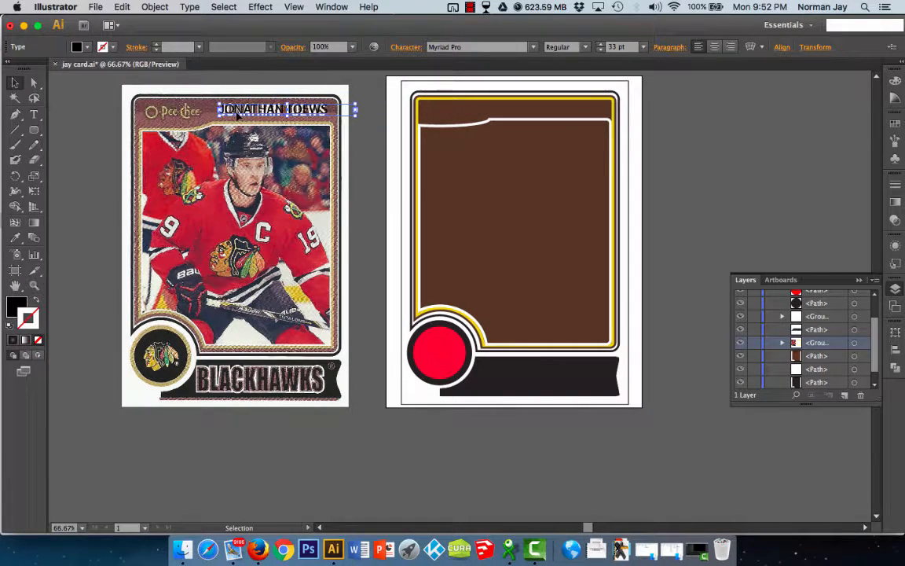
scroll(240, 114, "up", 2)
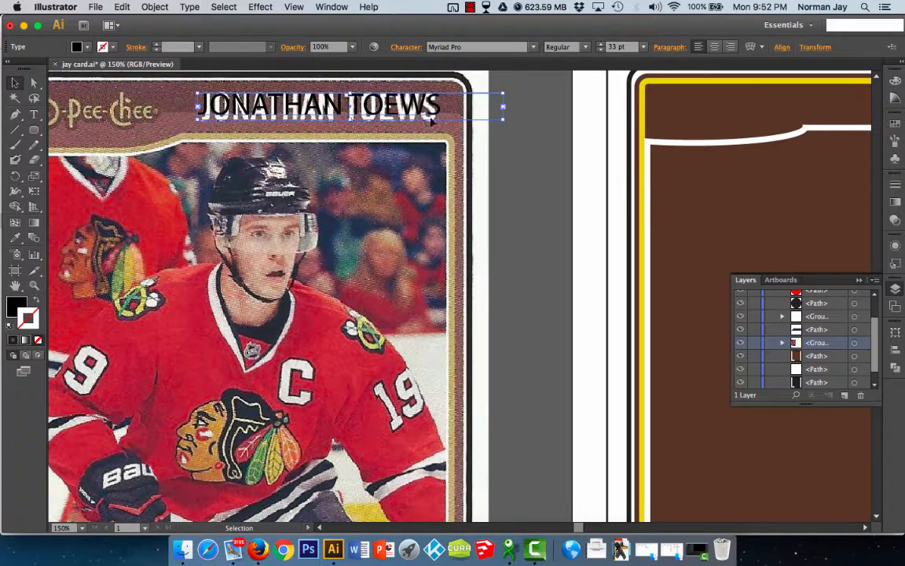
Set the name text's size to 39 pt to match the letter height on the reference card.
left_click(600, 45)
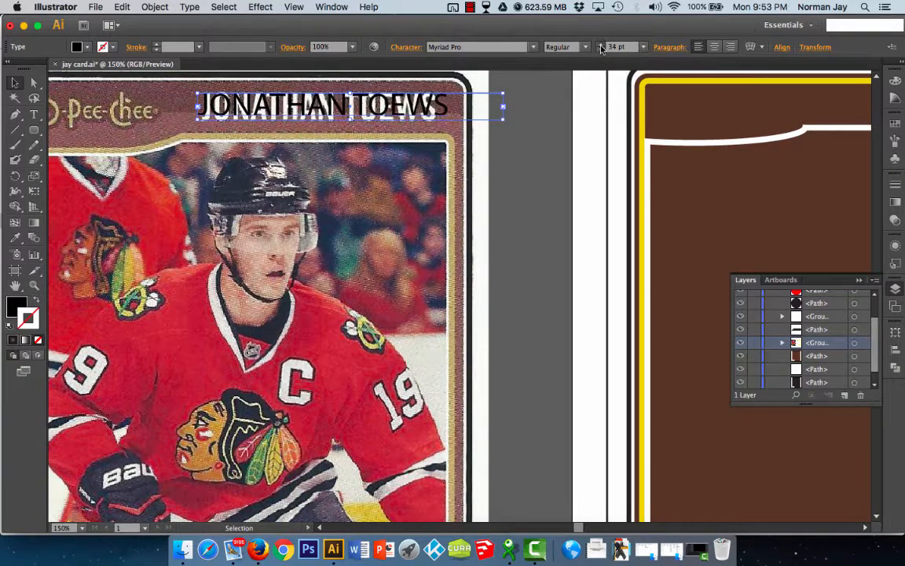
left_click(600, 44)
left_click(600, 44)
left_click(600, 45)
left_click(600, 45)
left_click(600, 45)
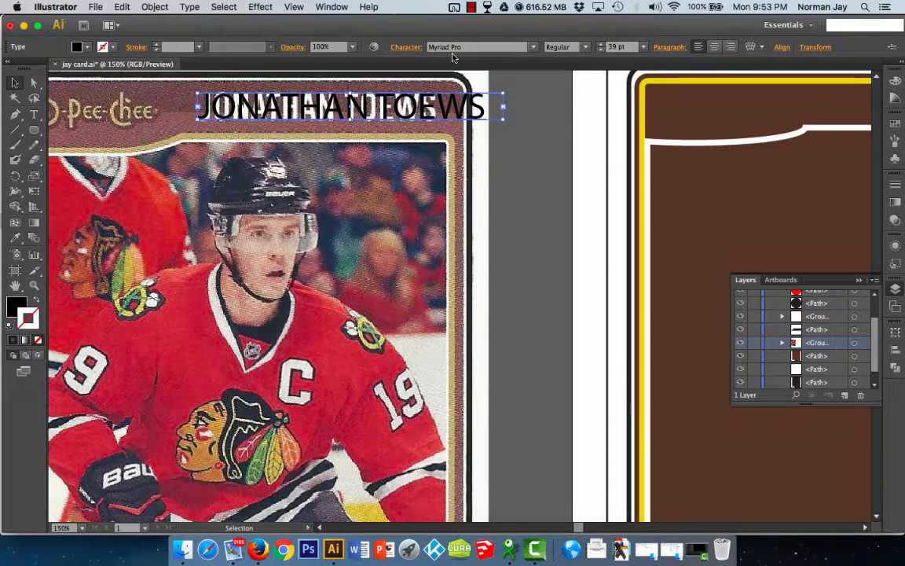
Change the name text's font family to Arial Narrow.
left_click(414, 49)
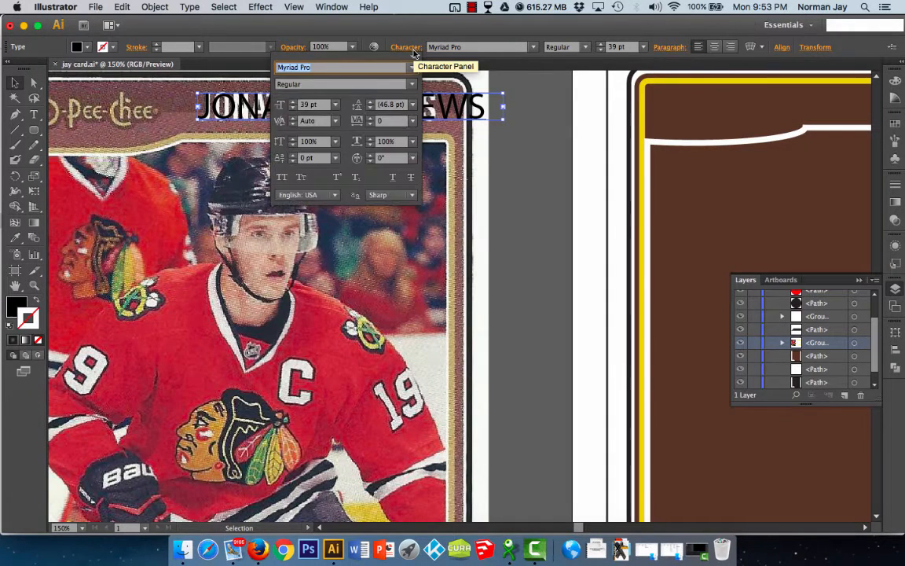
left_click(414, 49)
left_click(535, 49)
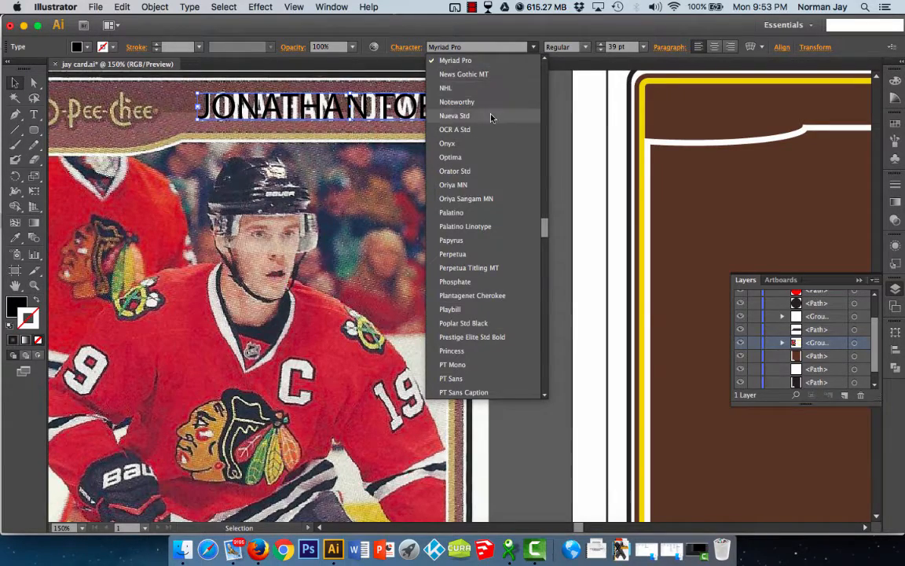
scroll(491, 115, "up", 20)
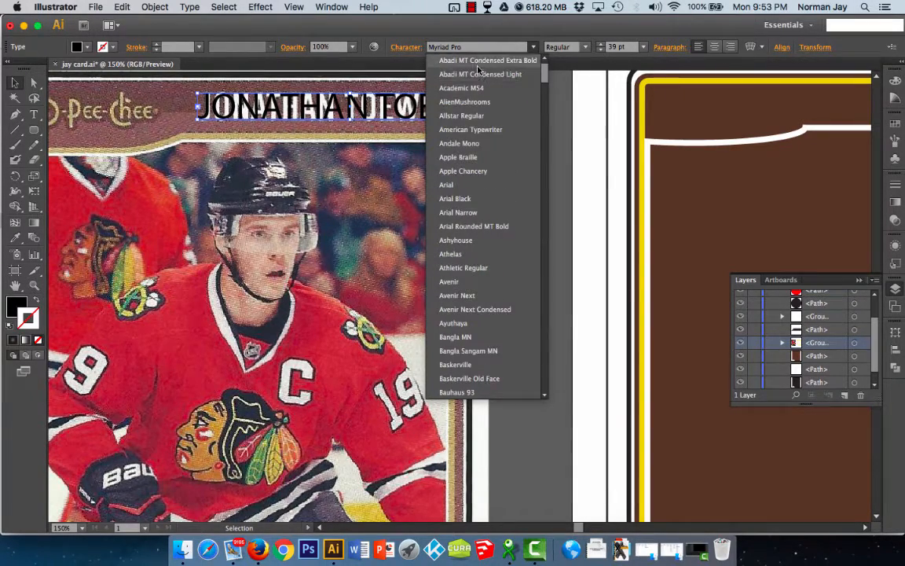
scroll(479, 118, "down", 15)
scroll(477, 169, "up", 15)
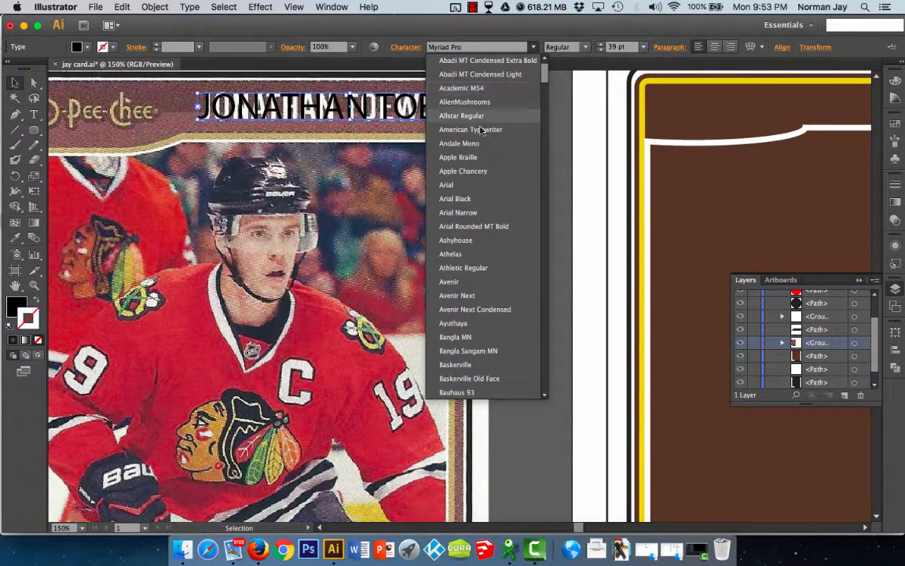
left_click(479, 212)
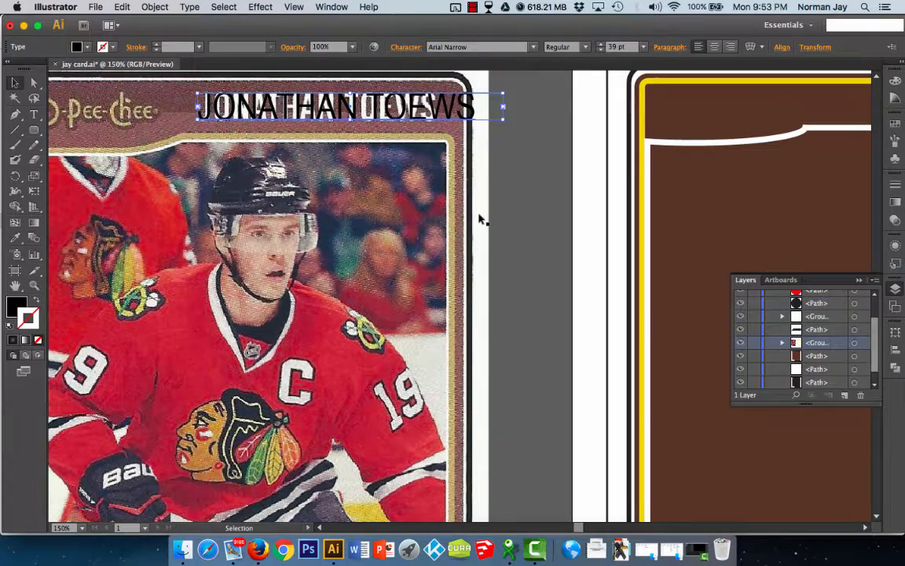
Apply the Bold style of Arial Narrow to the name text.
left_click(410, 50)
left_click(412, 72)
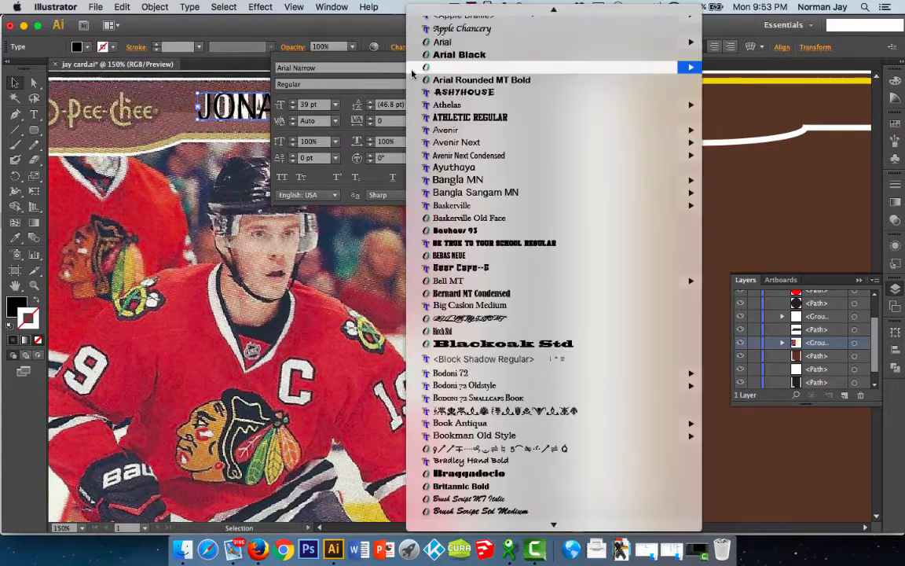
scroll(480, 78, "up", 3)
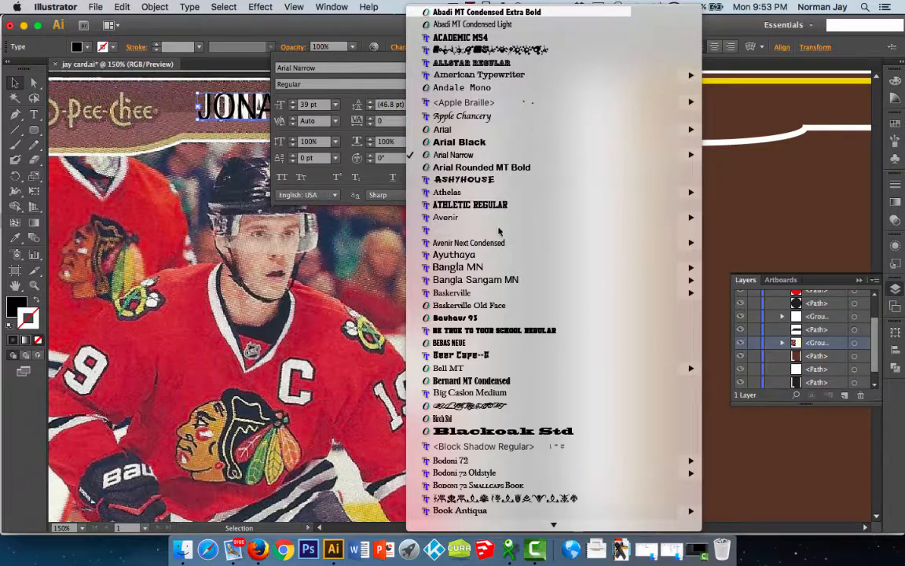
mouse_move(498, 229)
mouse_move(471, 156)
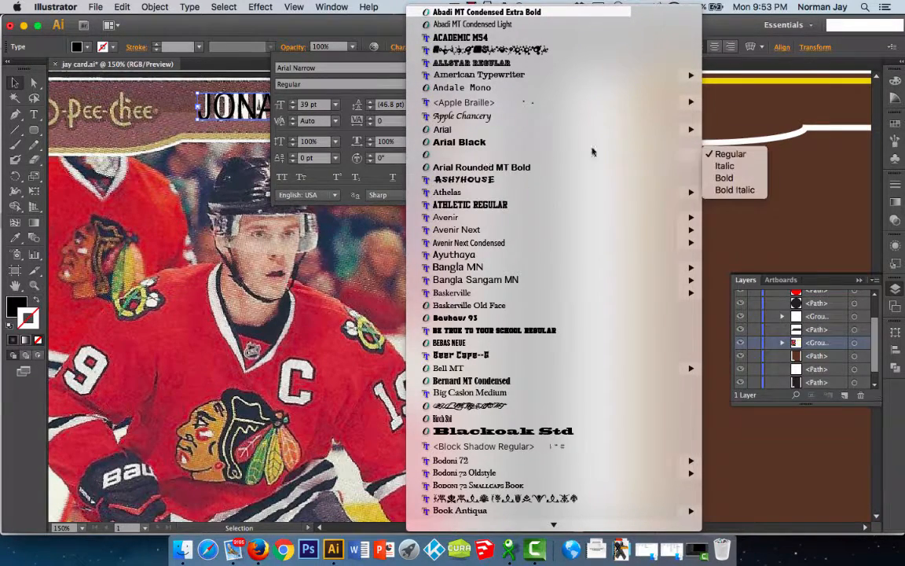
mouse_move(658, 158)
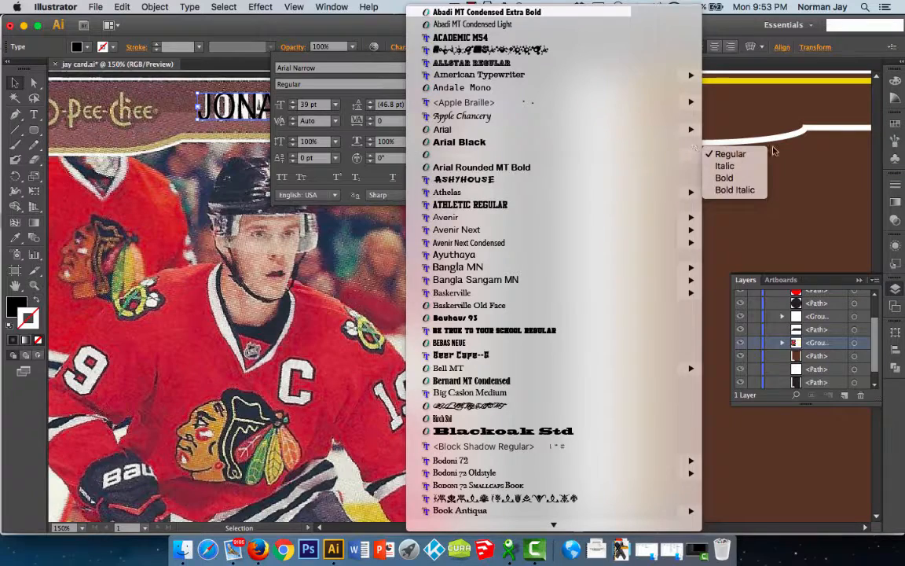
left_click(745, 179)
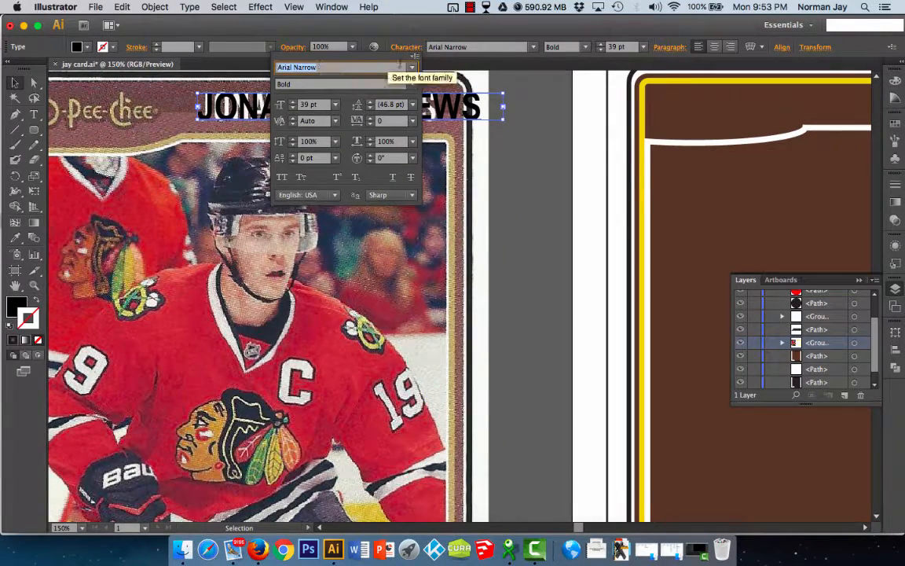
left_click(385, 67)
left_click(414, 57)
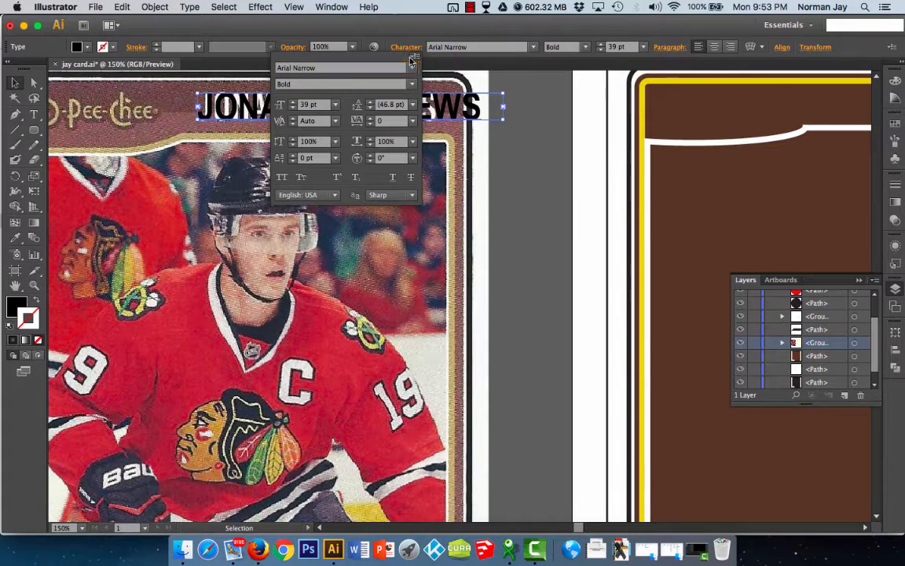
left_click(404, 64)
left_click(520, 127)
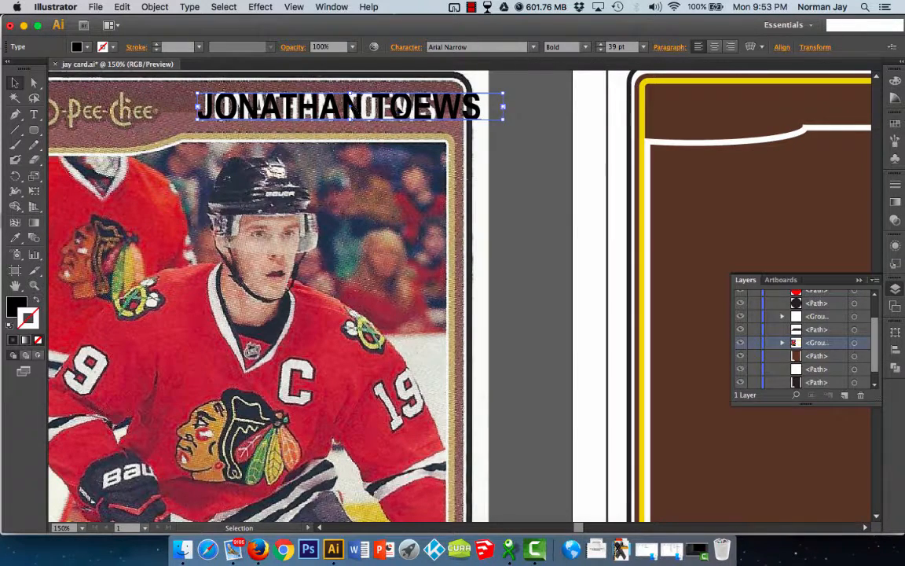
left_click(414, 49)
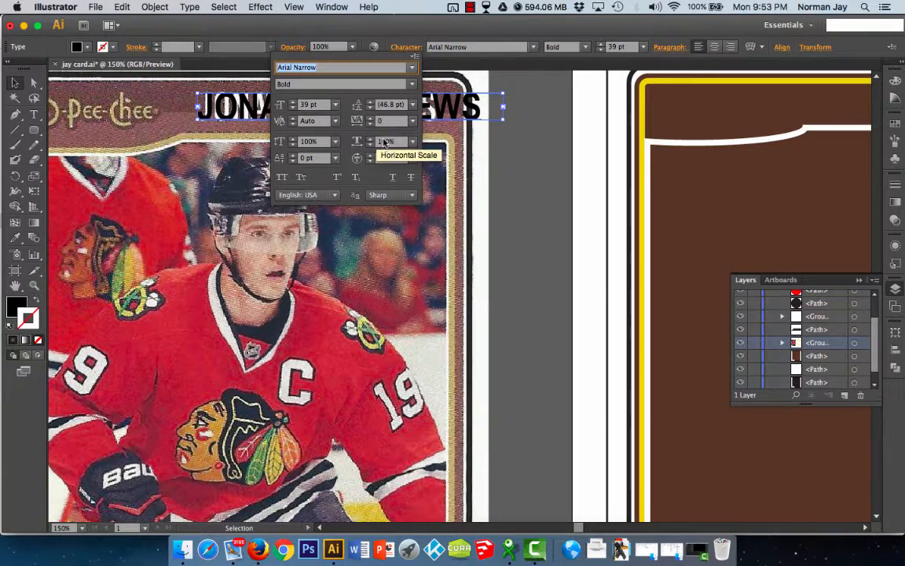
left_click(475, 95)
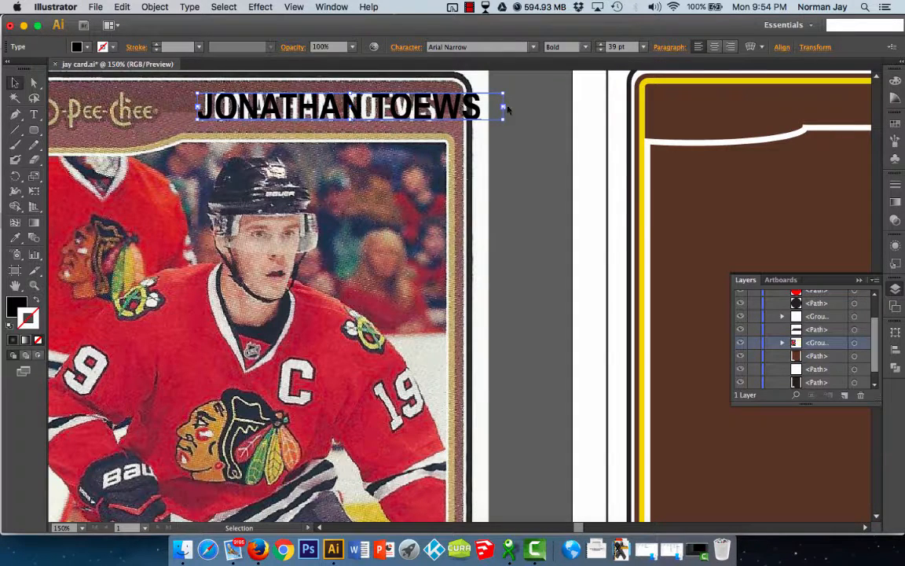
Try to reduce the kerning across the whole name text.
left_click(409, 49)
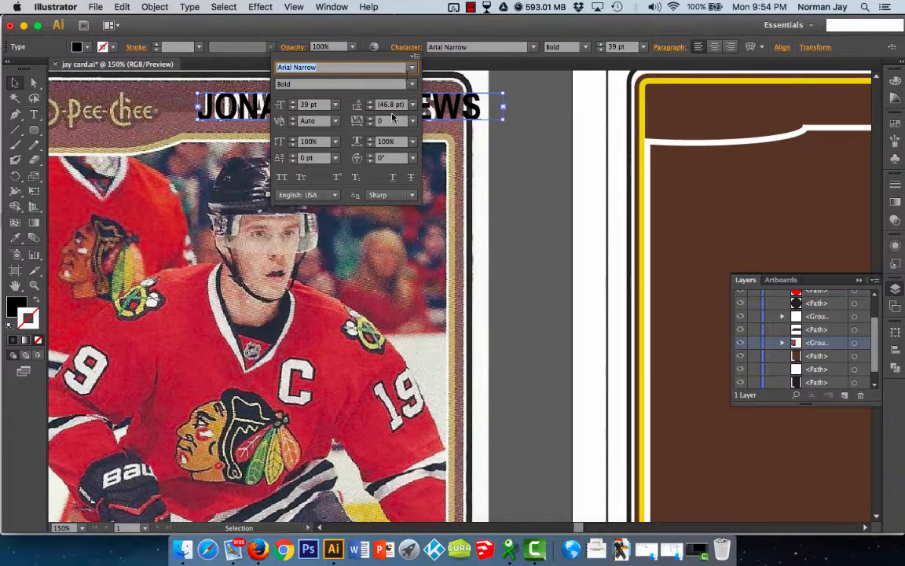
left_click(292, 124)
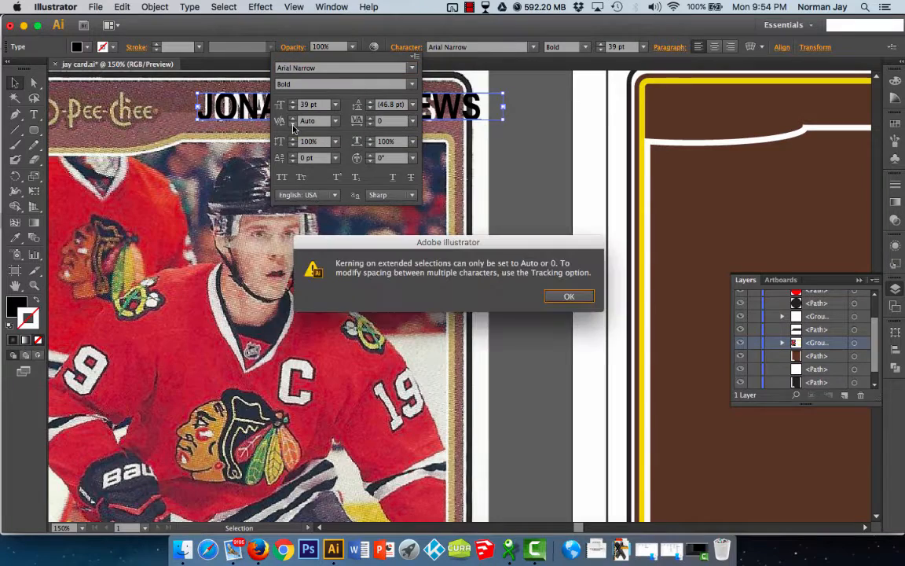
left_click(569, 296)
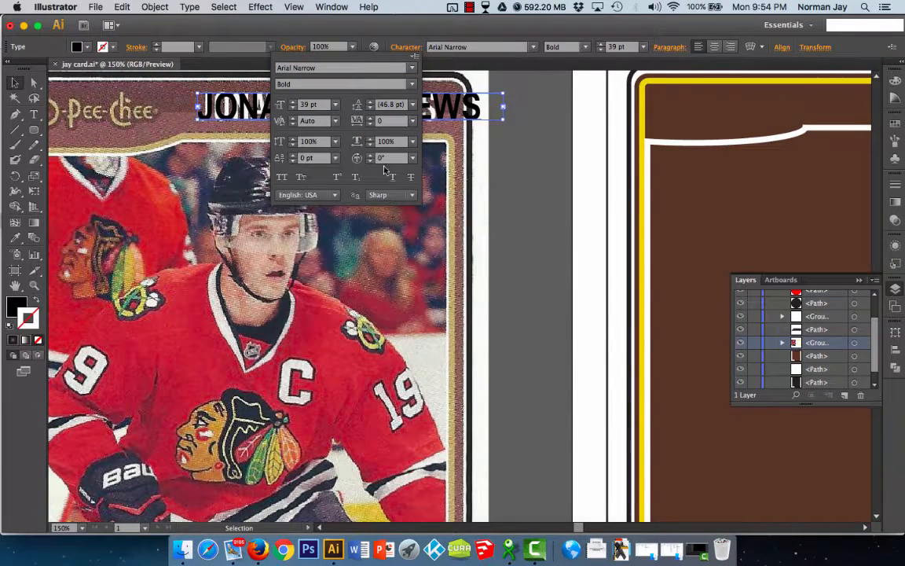
Tighten the tracking of the name text to -97 to match the reference name's width.
left_click(369, 124)
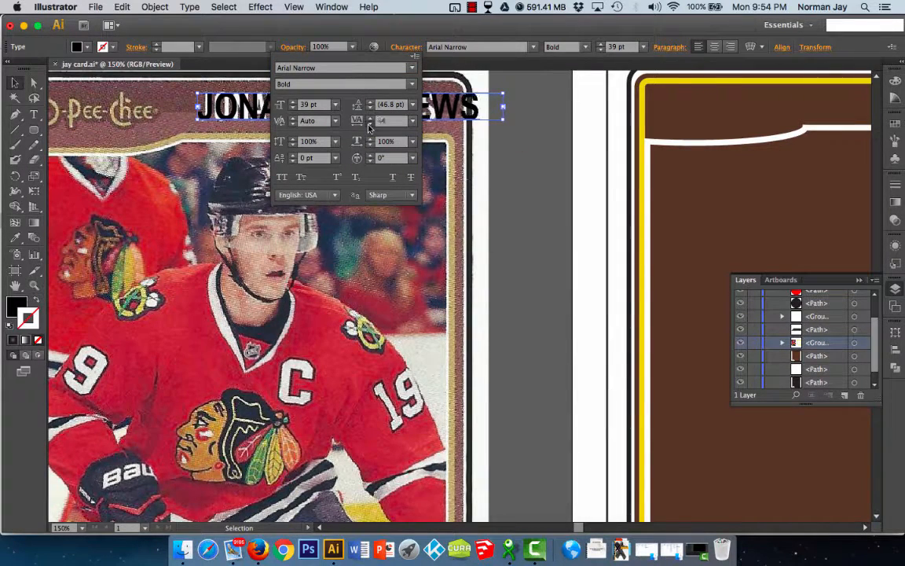
left_click(369, 124)
left_click(368, 124)
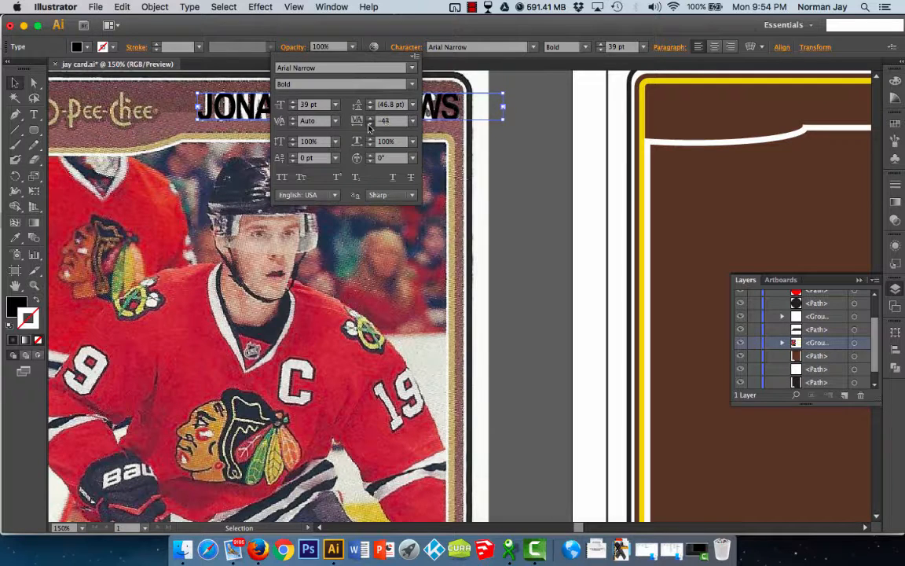
left_click(368, 124)
left_click(369, 124)
left_click(368, 124)
left_click(368, 124)
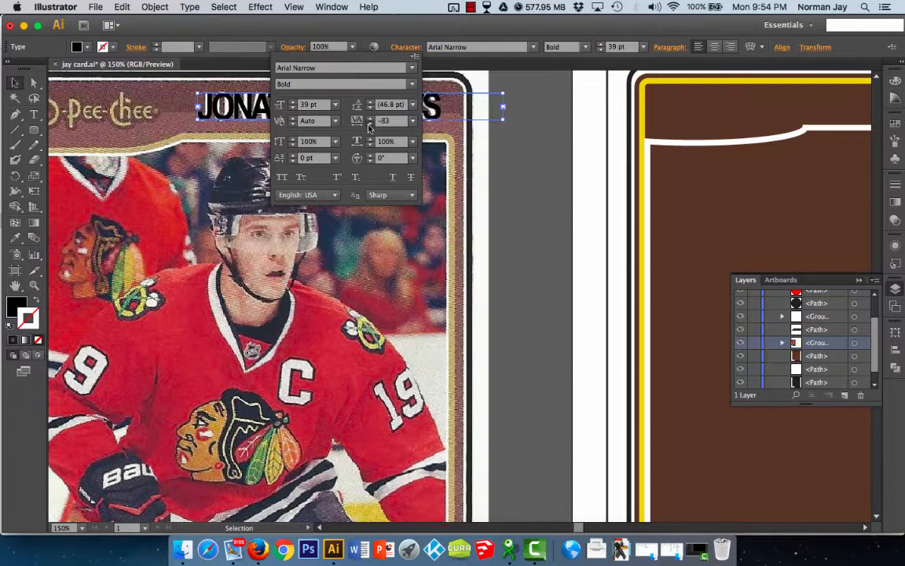
left_click(368, 124)
left_click(369, 124)
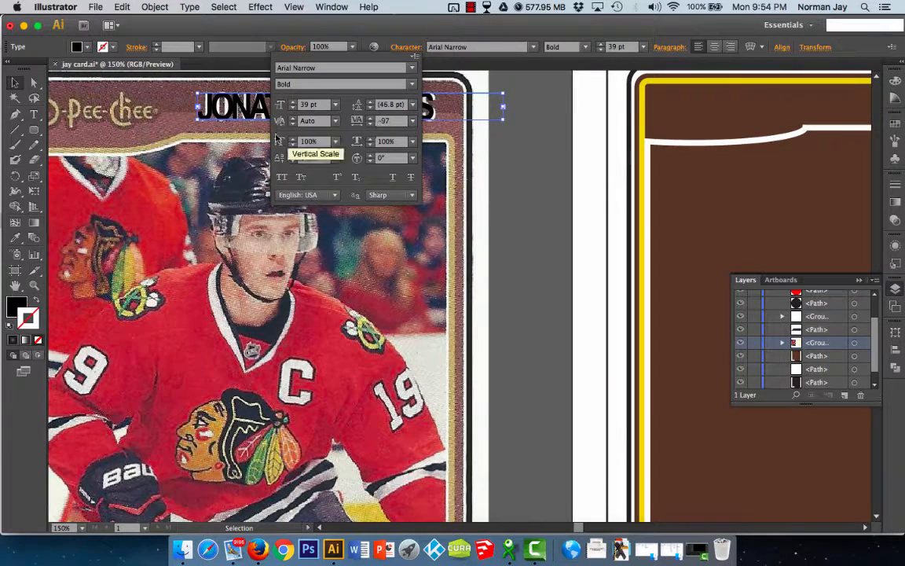
left_click(496, 106)
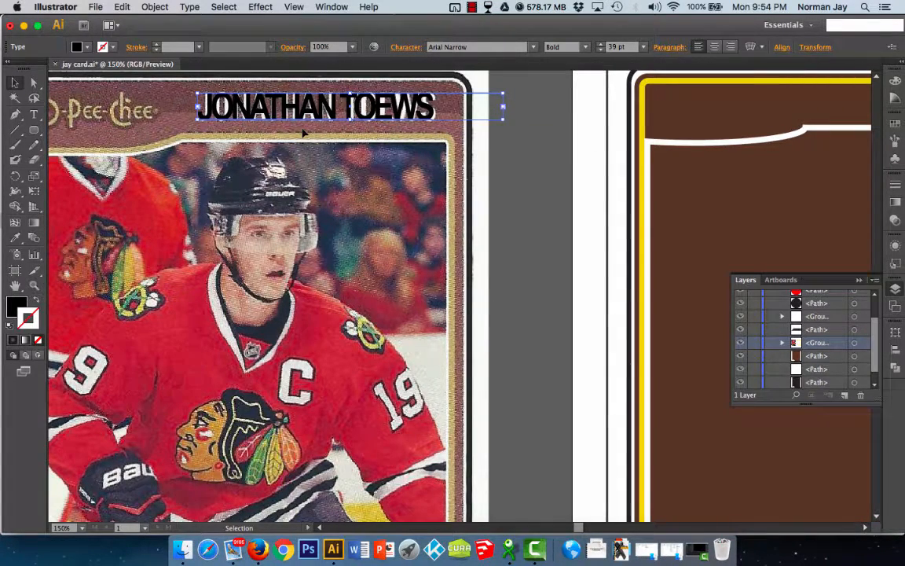
Undo the tightened tracking on the name text step by step.
key("super+z")
key("super+z")
key("super+z")
key("super+z")
key("super+z")
key("super+z")
key("super+z")
key("super+z")
key("super+z")
key("super+z")
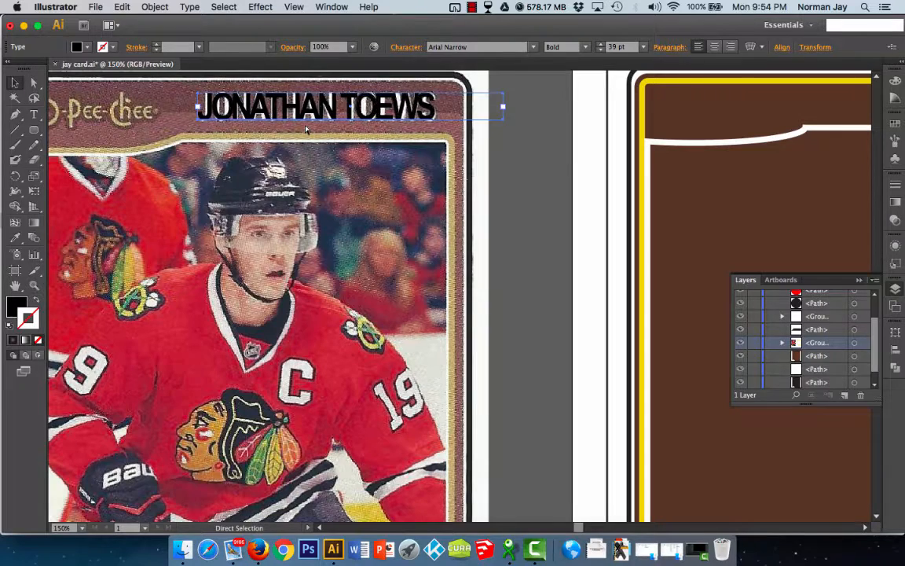
key("alt+Right")
key("alt+Right")
key("alt+Right")
key("alt+Right")
key("alt+Right")
key("alt+Right")
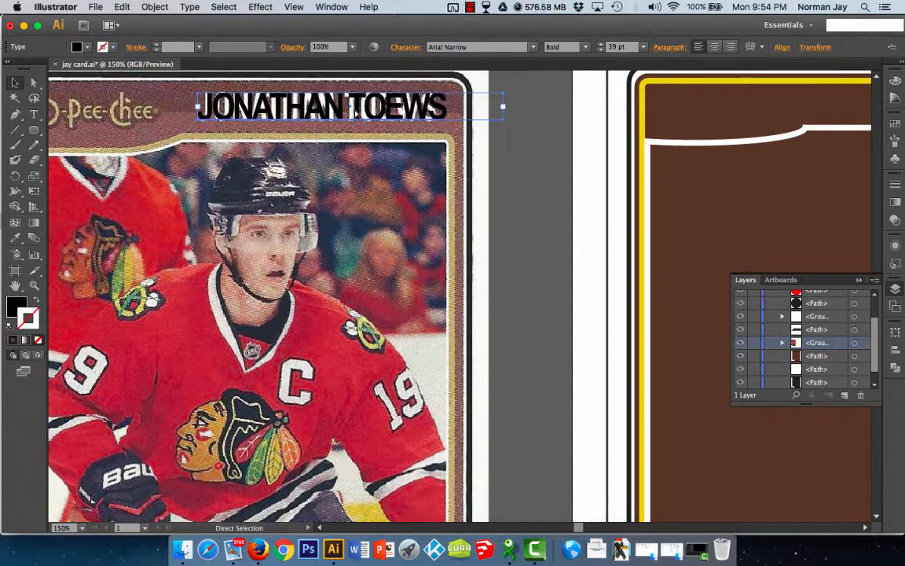
key("alt+Right")
key("alt+Right")
key("alt+Right")
key("alt+Right")
key("alt+Right")
key("alt+Right")
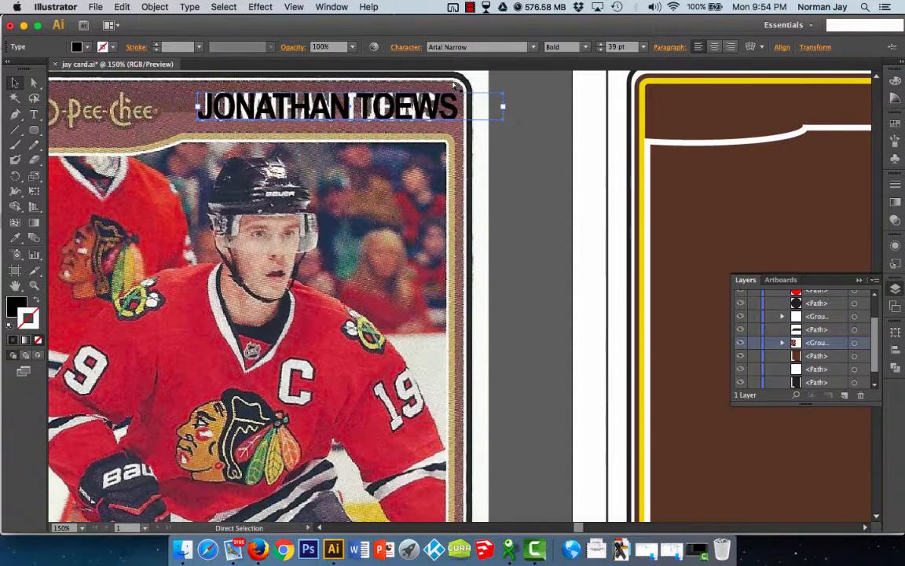
key("alt+Right")
key("alt+Right")
key("alt+Right")
key("alt+Right")
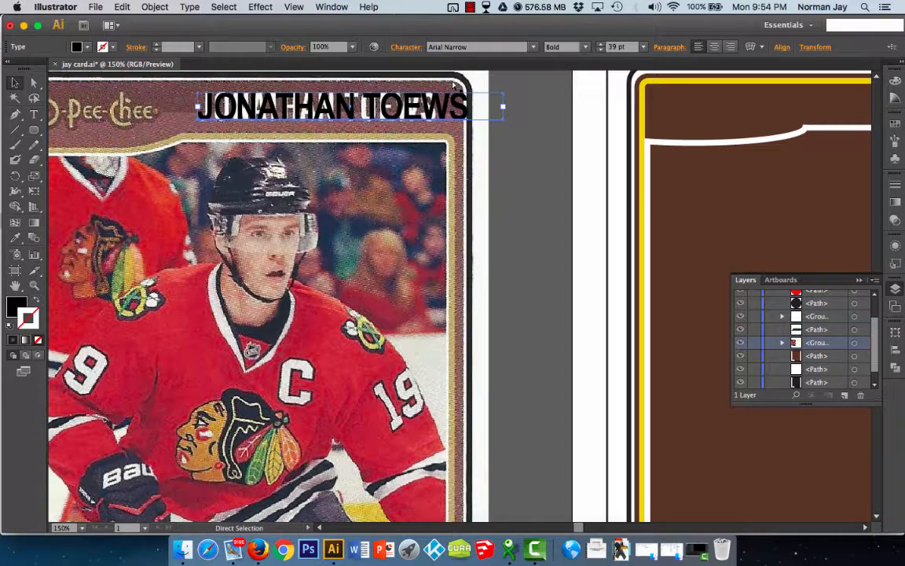
key("alt+Right")
key("alt+Right")
key("alt+Right")
key("alt+Right")
key("alt+Right")
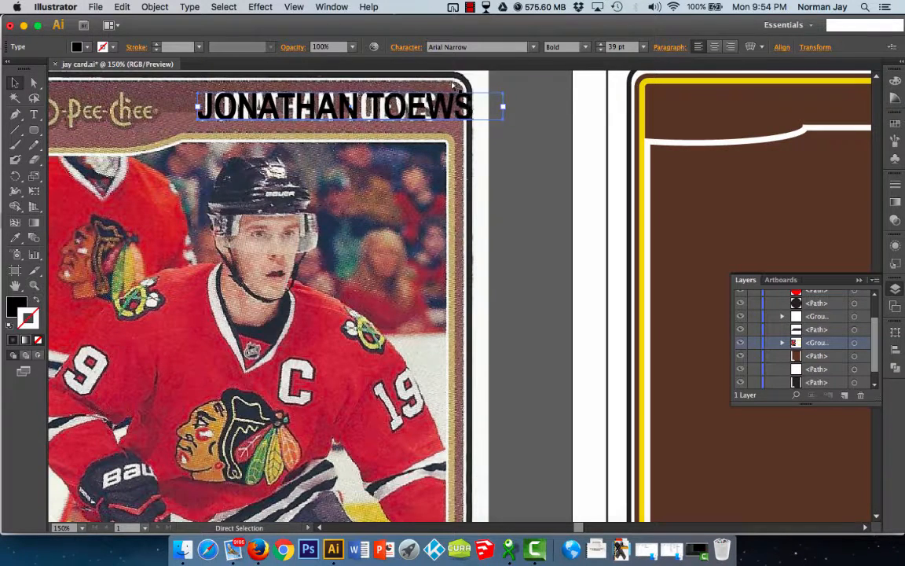
Step back through the earlier name text edits and restore Arial Narrow Bold at 39 pt with zero tracking.
key("super+z")
key("super+z")
key("super+z")
key("super+z")
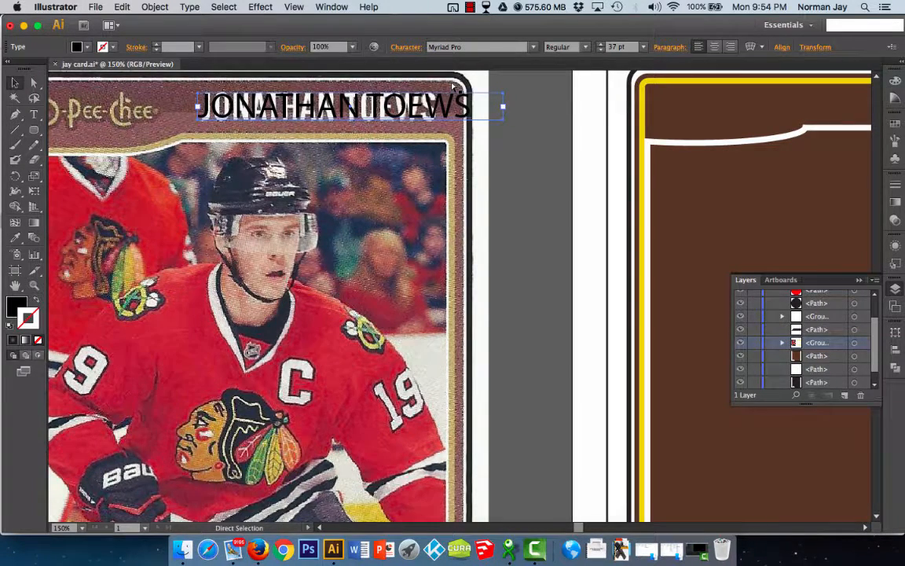
key("super+shift+z")
key("super+shift+z")
key("super+shift+z")
key("super+shift+z")
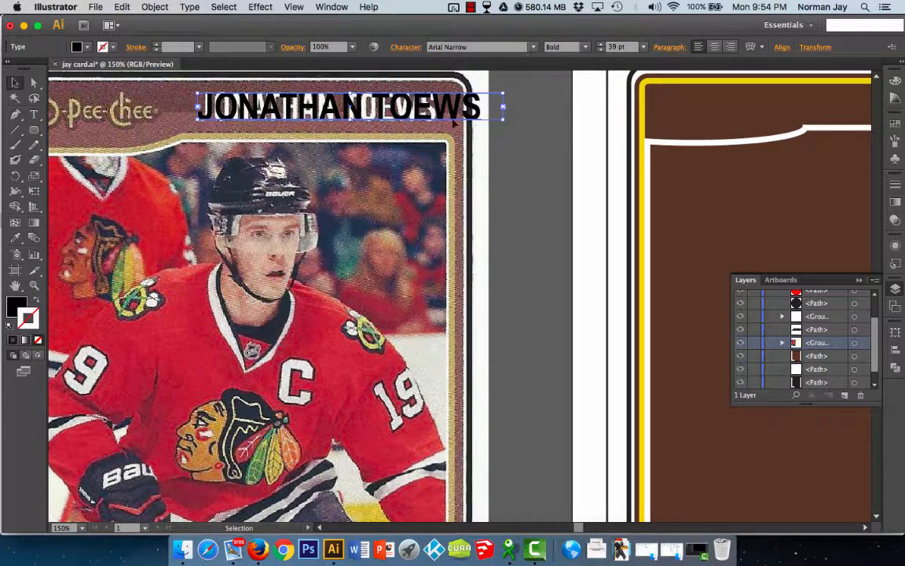
Try narrowing the name text by setting its horizontal scale to 84%.
left_click(403, 47)
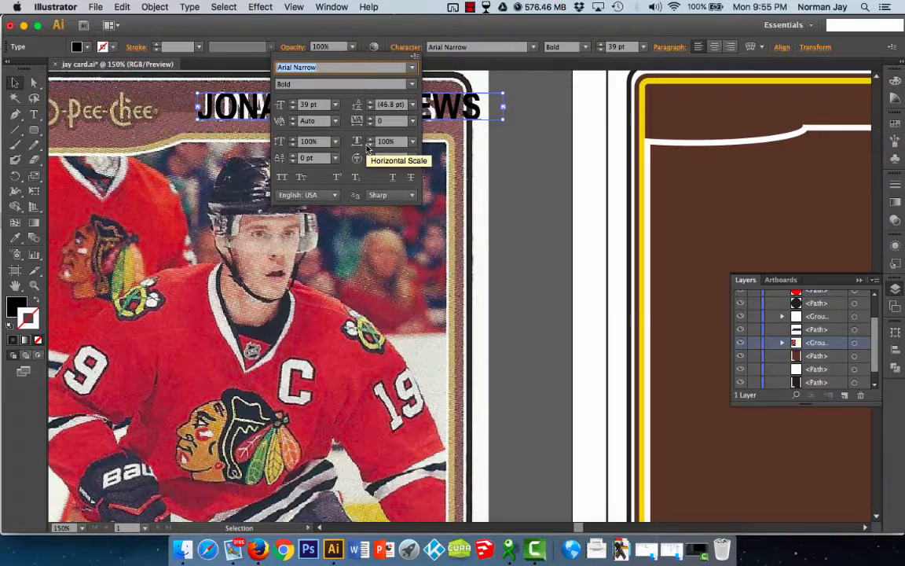
left_click_drag(369, 147, 369, 148)
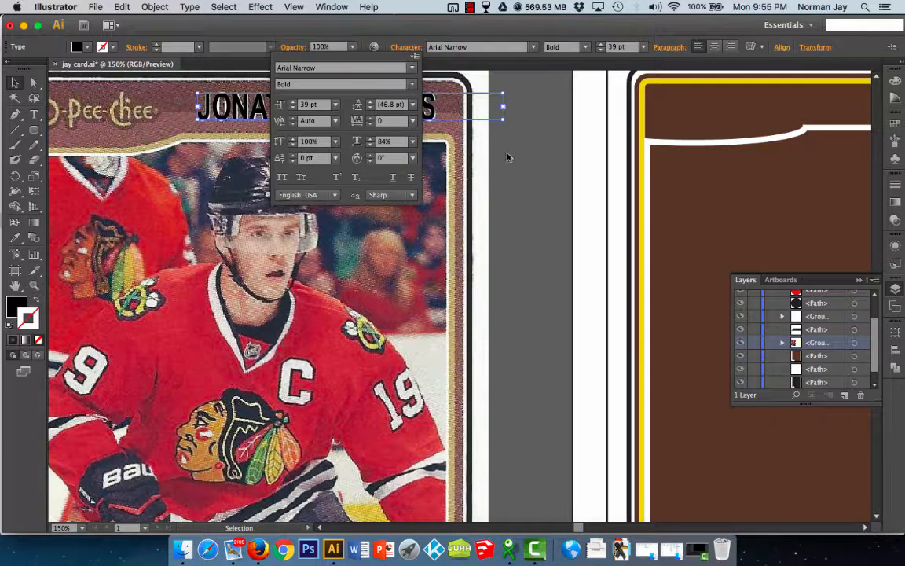
key("Escape")
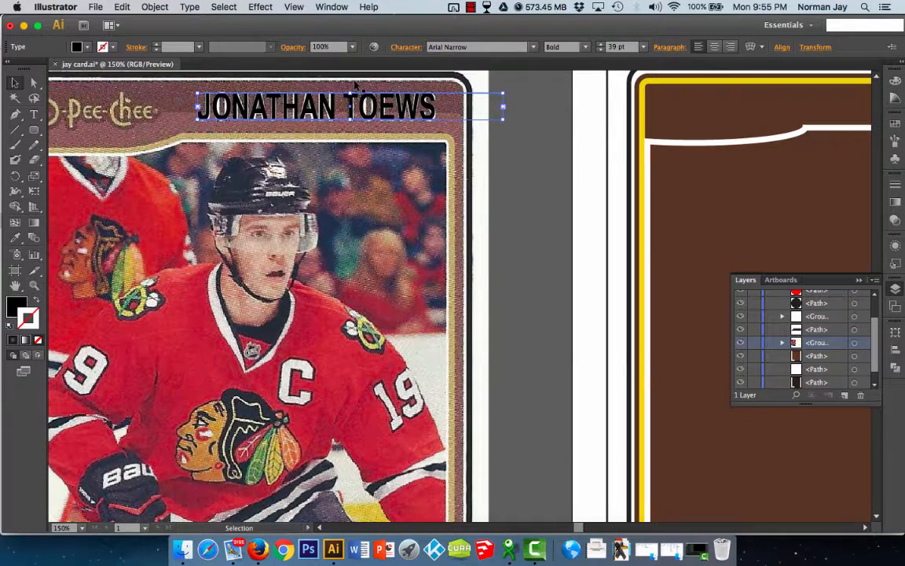
Undo the horizontal scale reduction on the name text, keeping Arial Narrow Bold at 39 pt.
key("super+alt+Right")
key("super+alt+Right")
key("super+alt+Right")
key("super+alt+Right")
key("super+alt+Right")
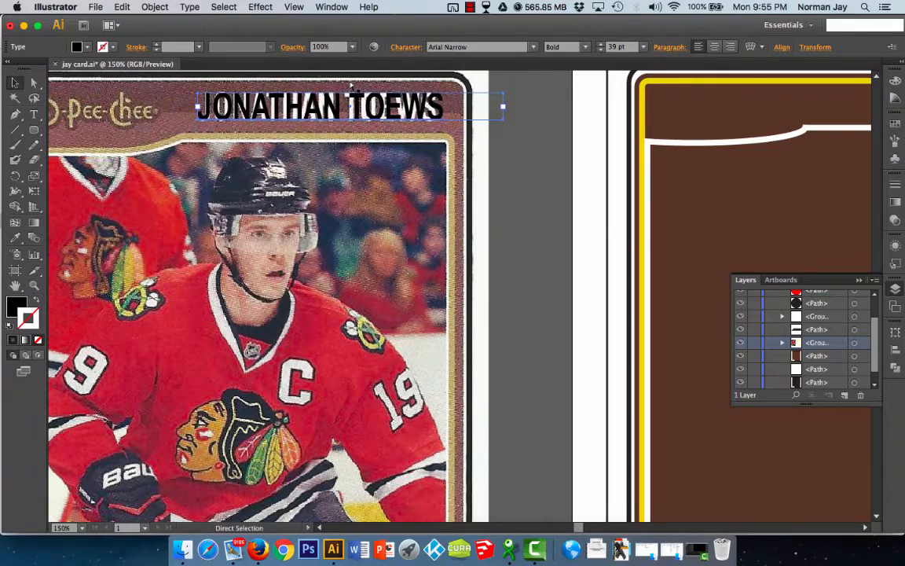
key("super+alt+Right")
key("super+alt+Right")
key("super+alt+Right")
key("super+alt+Right")
key("super+alt+Right")
key("super+alt+Right")
key("super+alt+Right")
key("super+alt+Right")
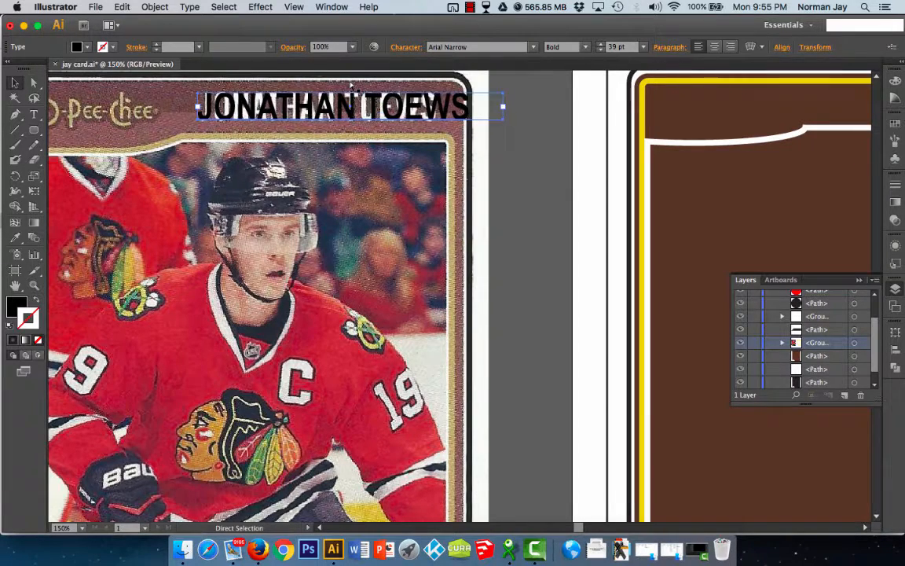
key("super+alt+Right")
key("super+alt+Right")
key("super+alt+Right")
key("super+alt+Right")
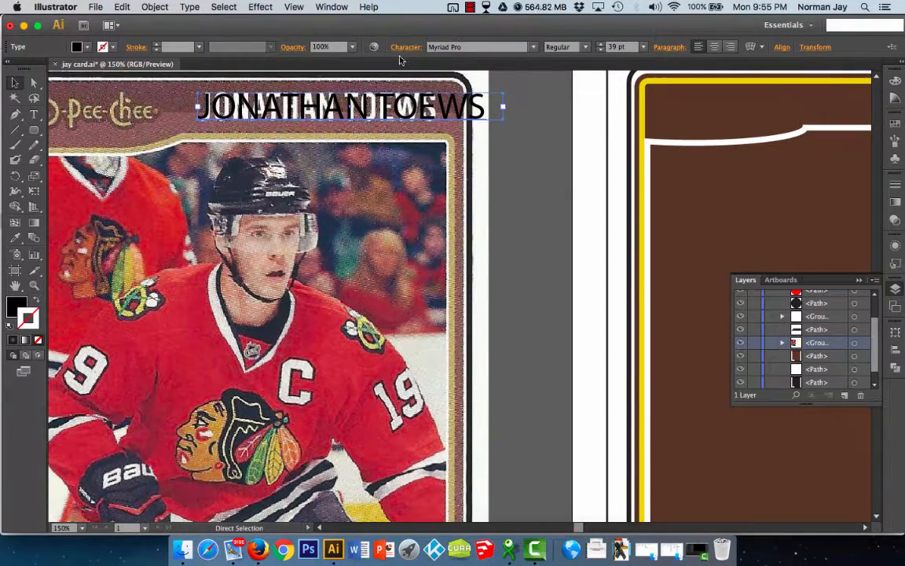
key("super+z")
key("super+z")
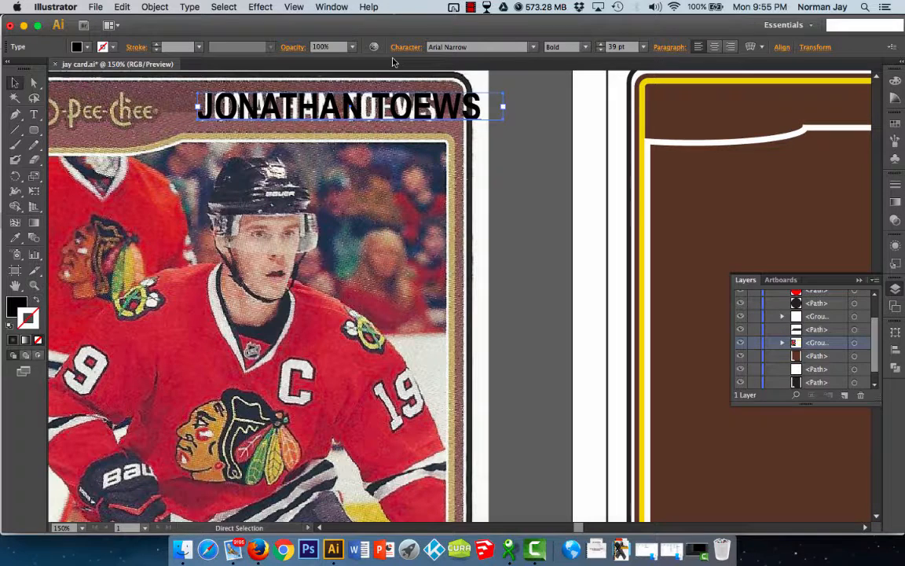
key("v")
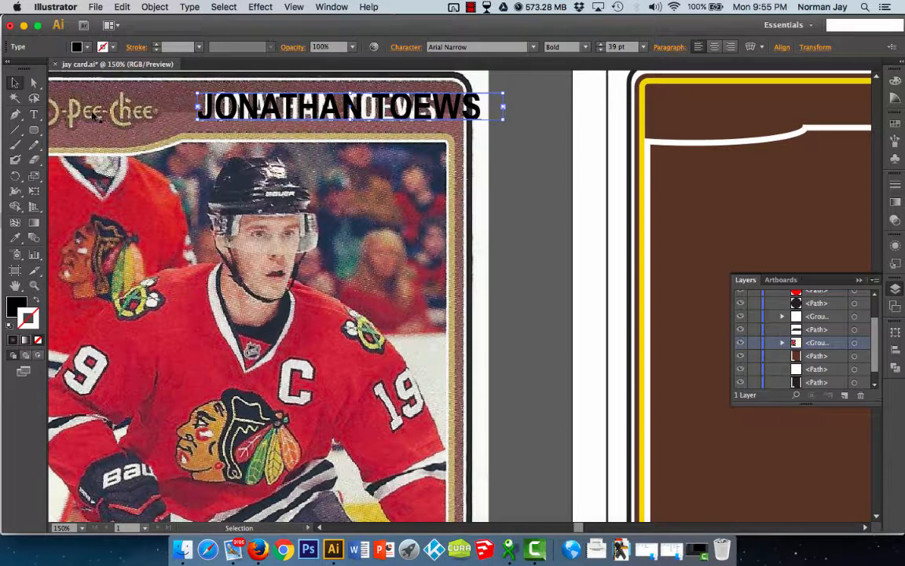
left_click(34, 114)
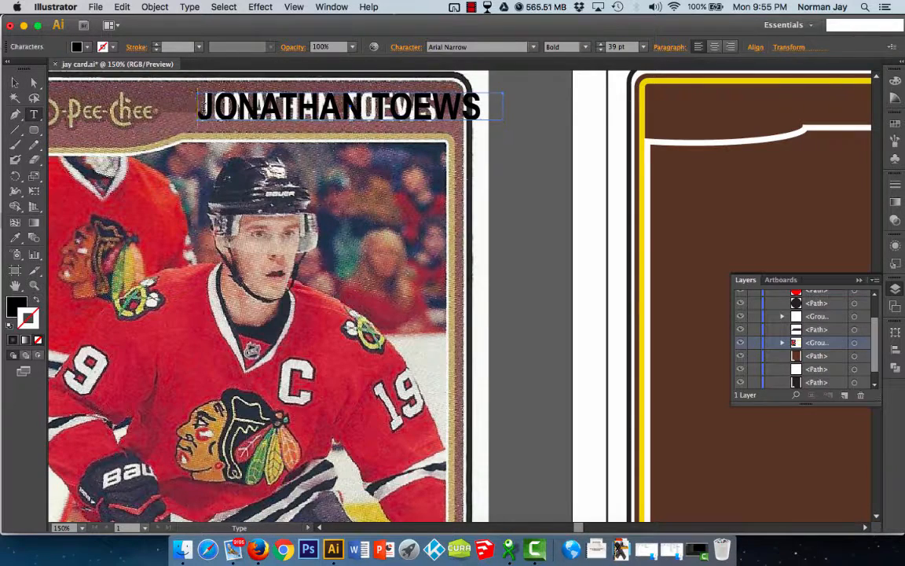
left_click_drag(198, 106, 371, 108)
left_click(372, 107)
left_click(16, 83)
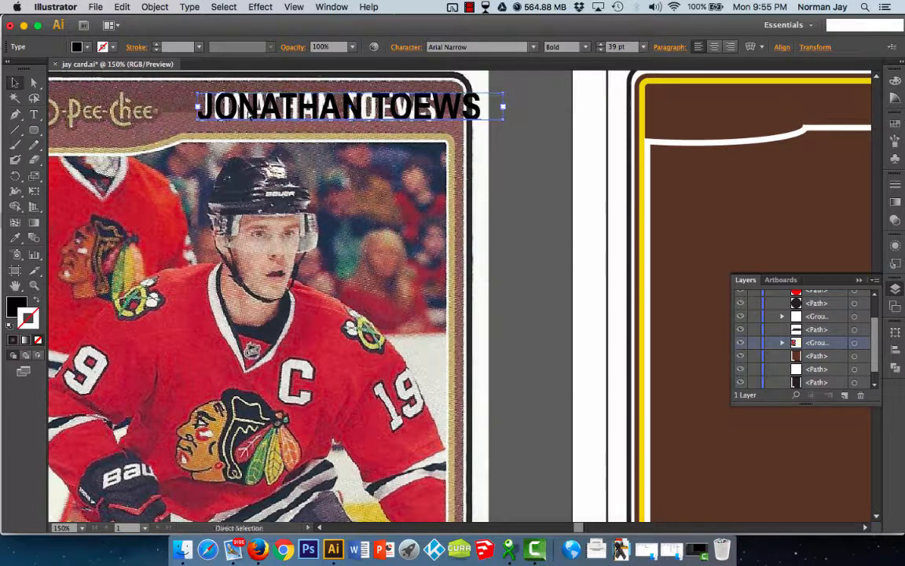
Convert the name text to outlines and inspect its letter shapes in outline view.
key("super+y")
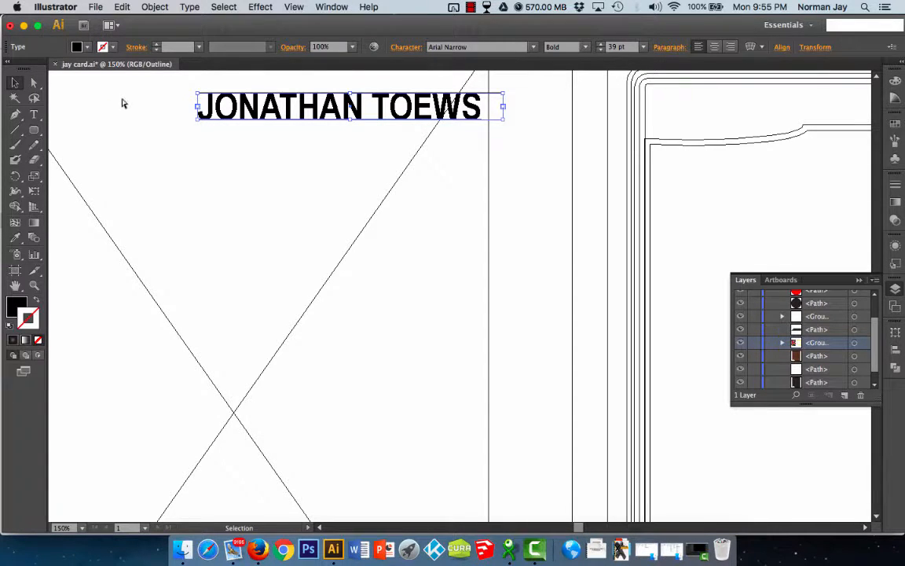
key("a")
key("super+y")
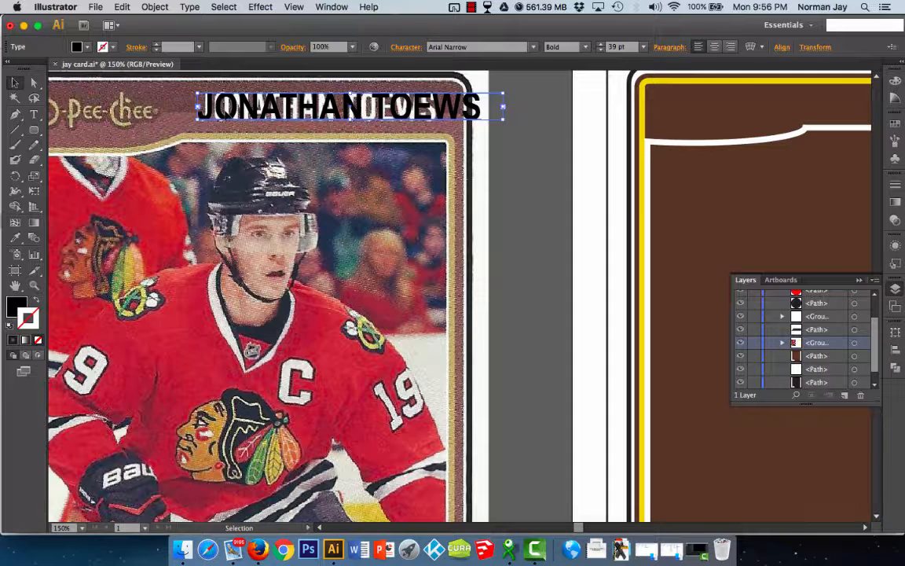
left_click(188, 8)
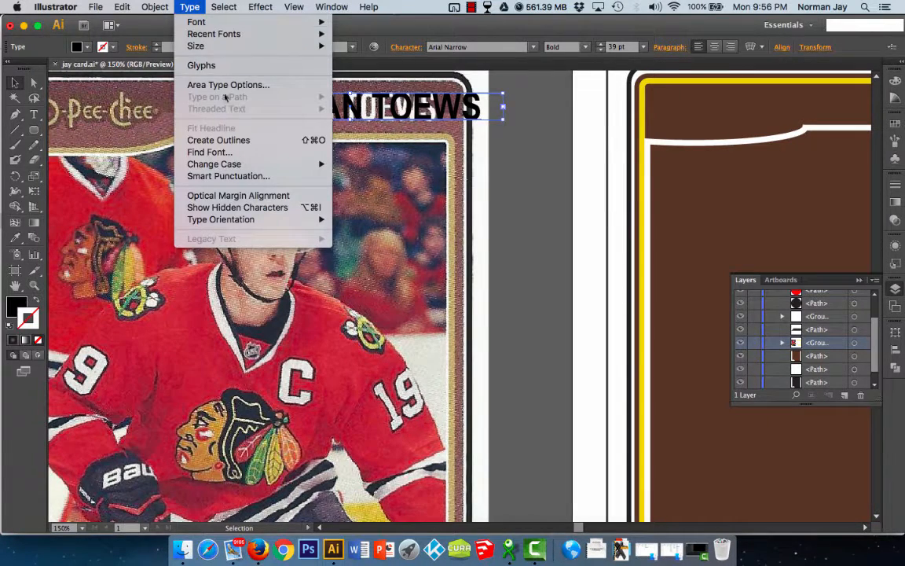
left_click(232, 142)
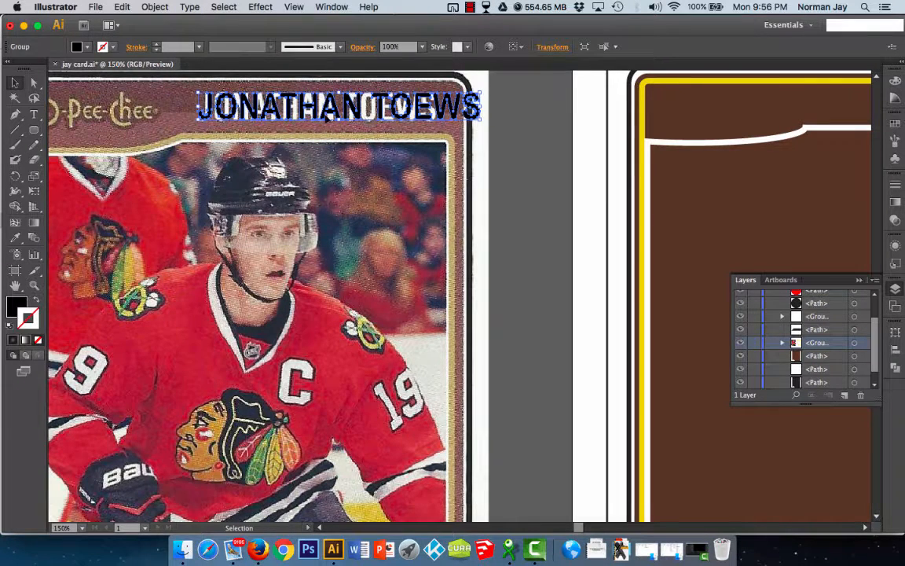
key("super+y")
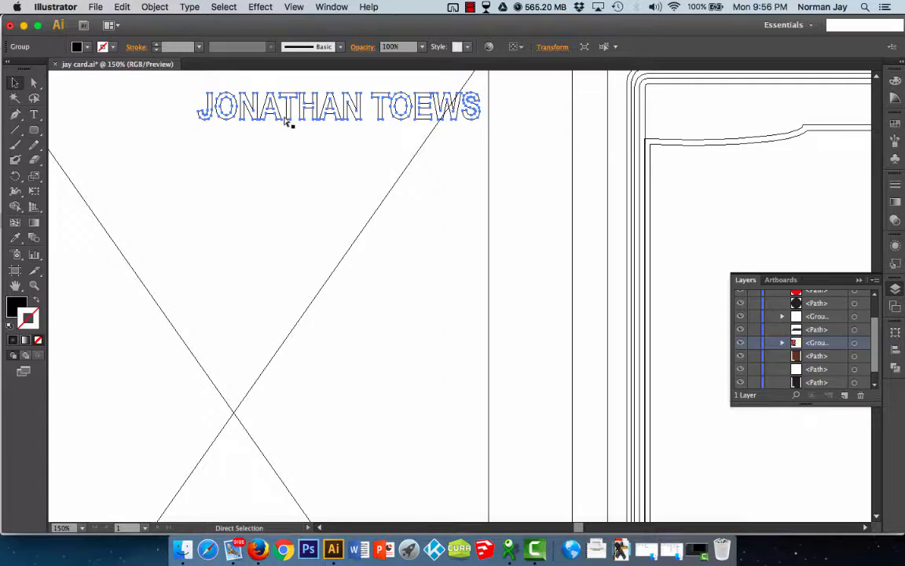
key("super+y")
key("super+y")
key("super+y")
key("super+y")
key("super+y")
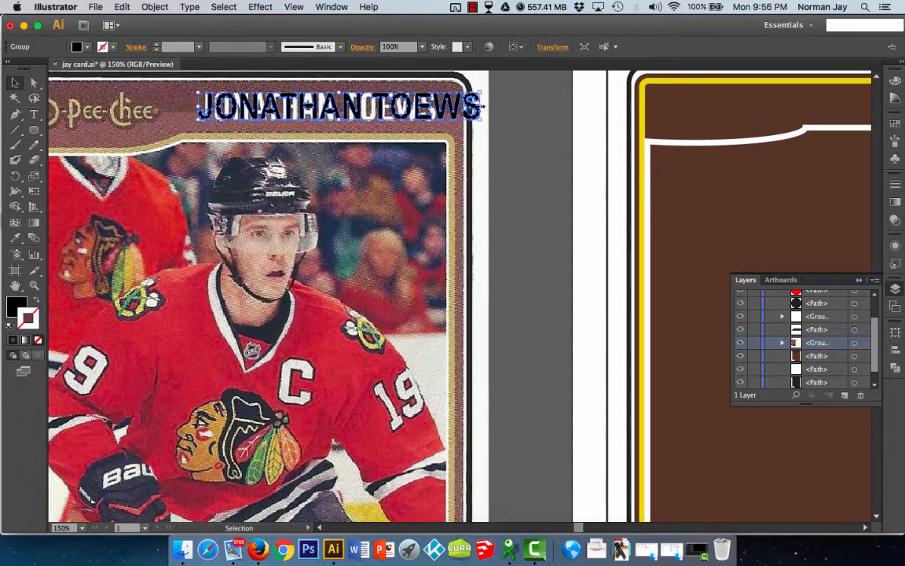
Narrow the outlined name horizontally, fine-tuning its right edge to match the width of the reference card's lettering.
left_click_drag(481, 106, 435, 106)
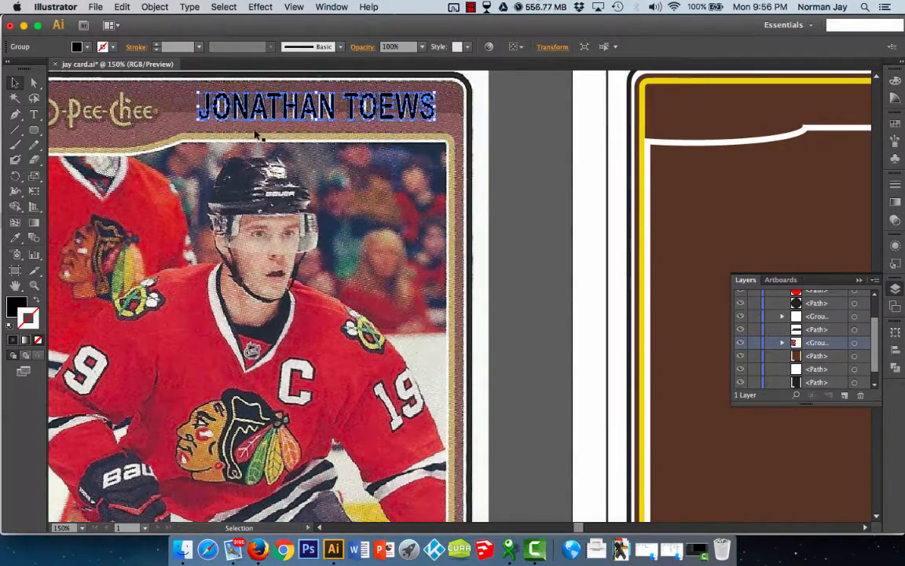
left_click(450, 119)
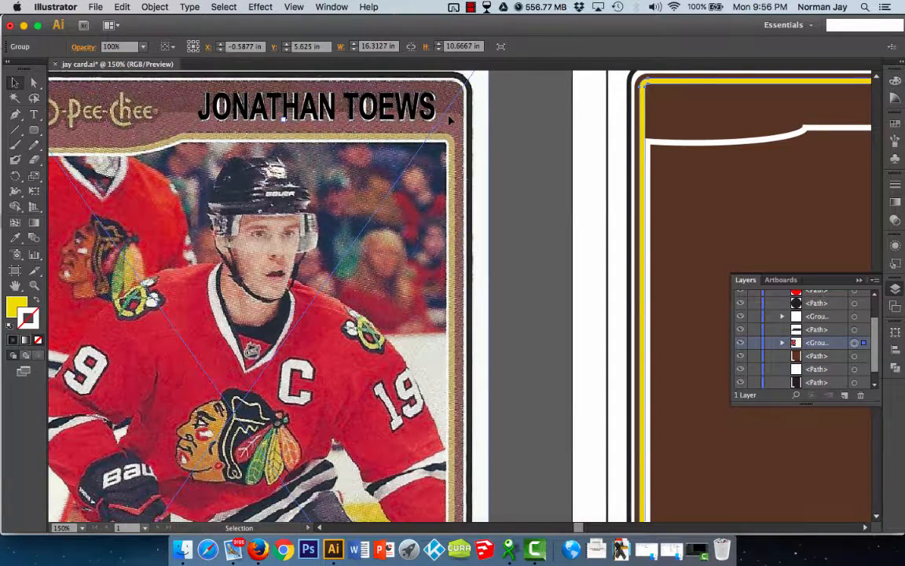
scroll(378, 116, "down", 3)
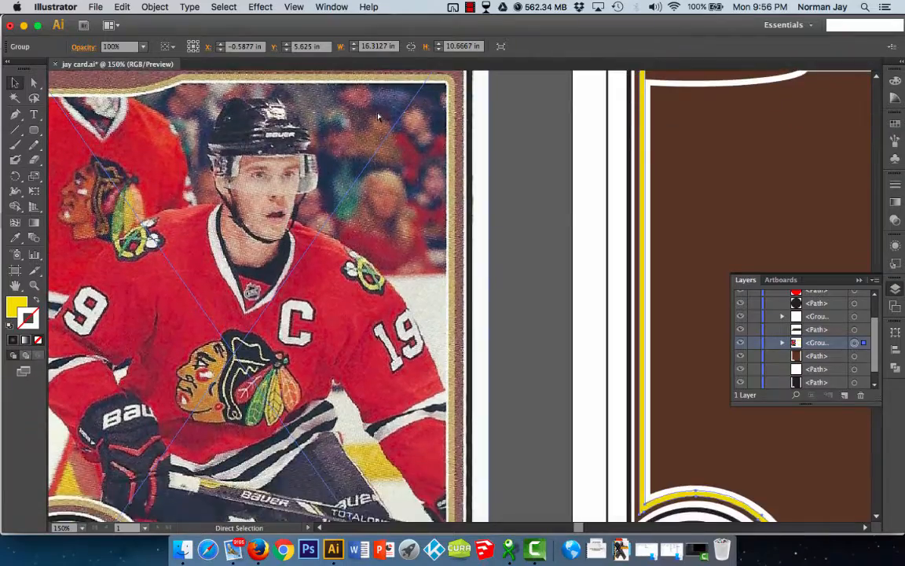
scroll(378, 116, "up", 3)
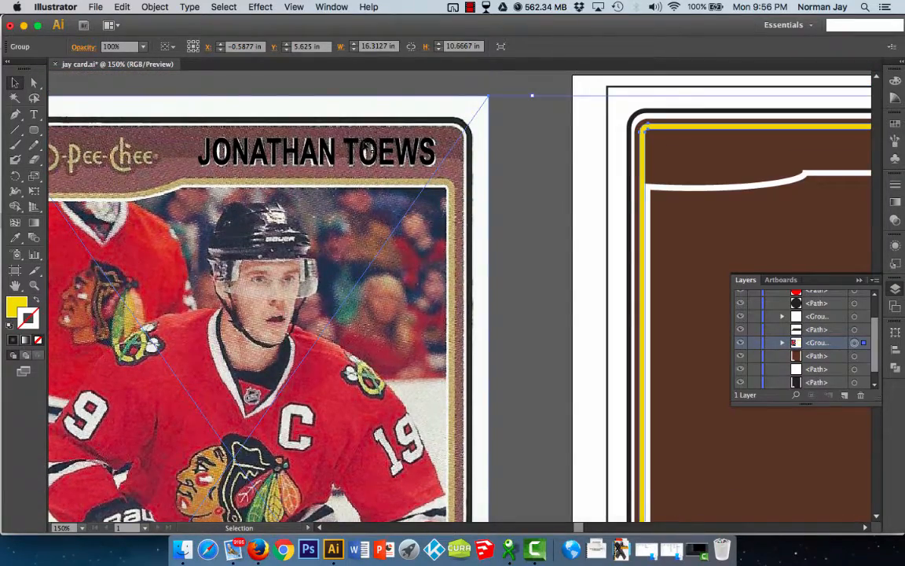
scroll(368, 151, "up", 6)
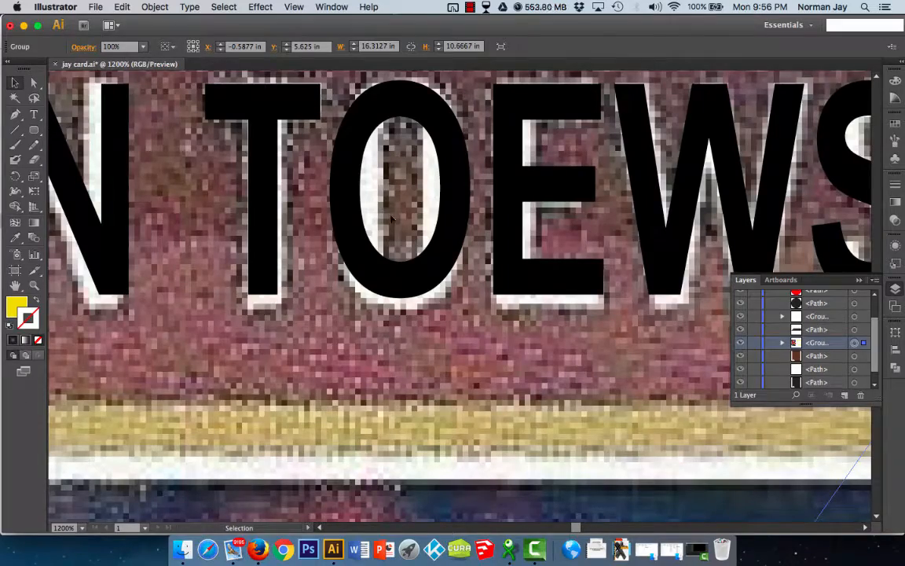
scroll(408, 165, "down", 4)
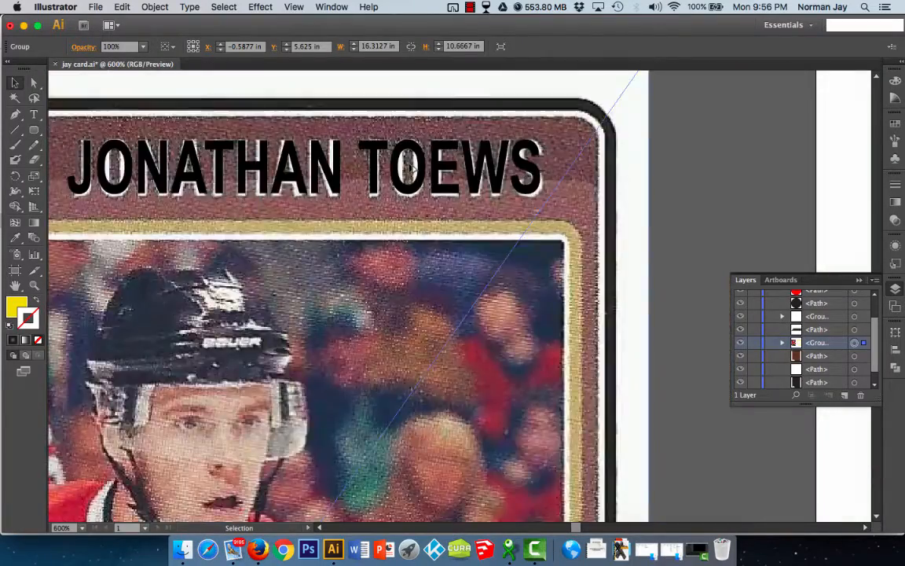
scroll(402, 171, "up", 2)
scroll(402, 172, "down", 4)
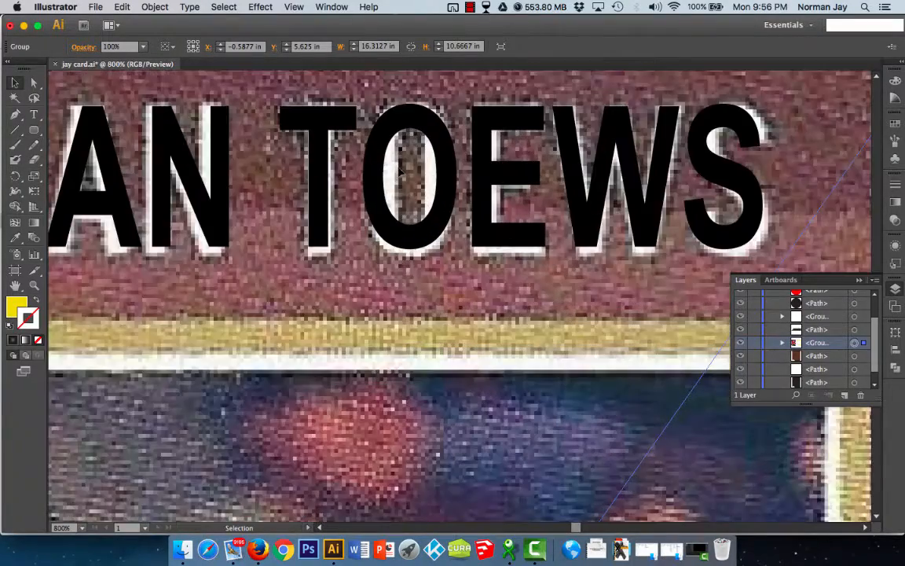
scroll(401, 170, "up", 2)
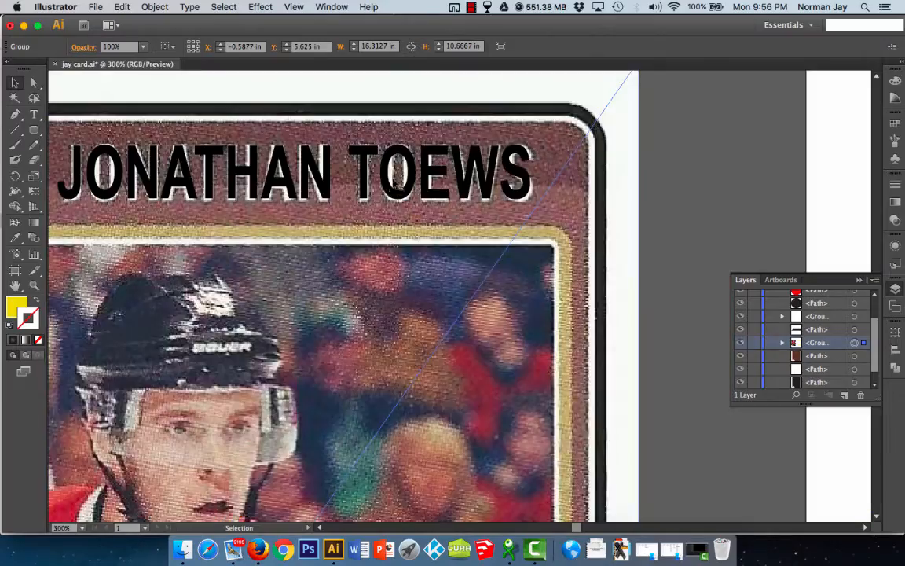
left_click(297, 174)
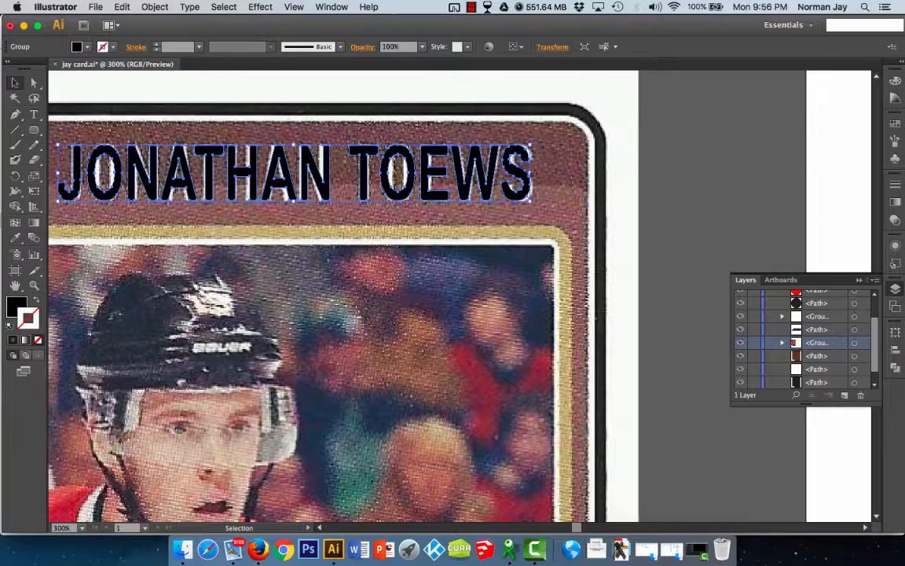
left_click_drag(530, 172, 534, 173)
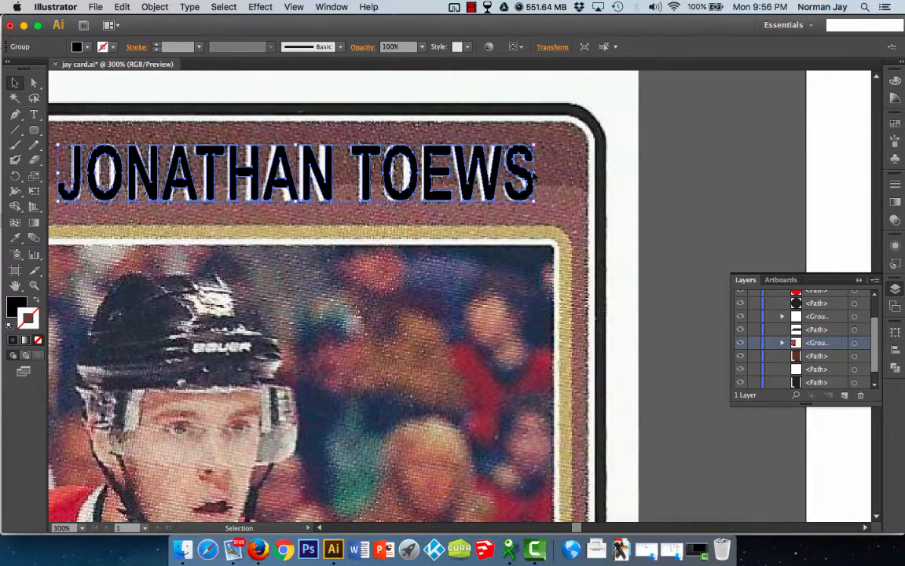
Give the outlined player name a white fill with no stroke.
scroll(574, 184, "down", 5)
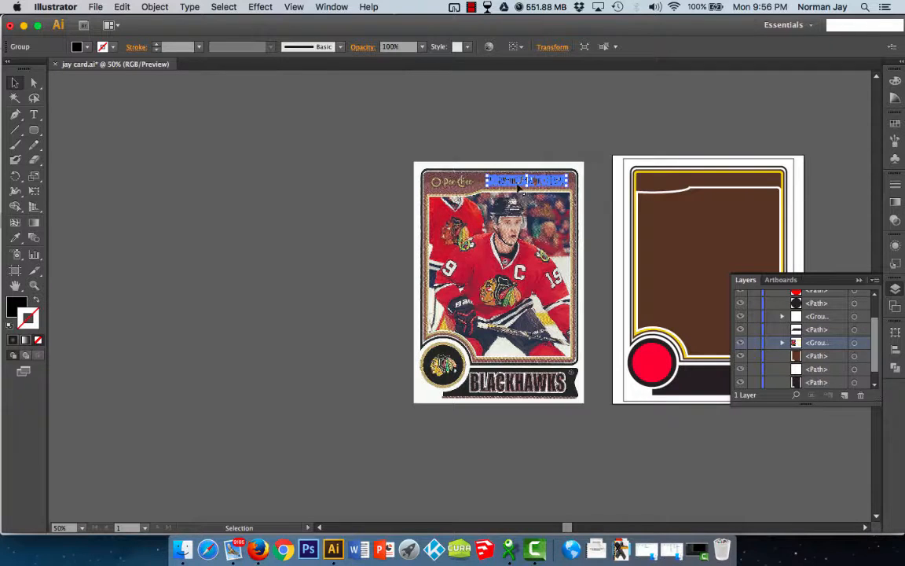
left_click(16, 306)
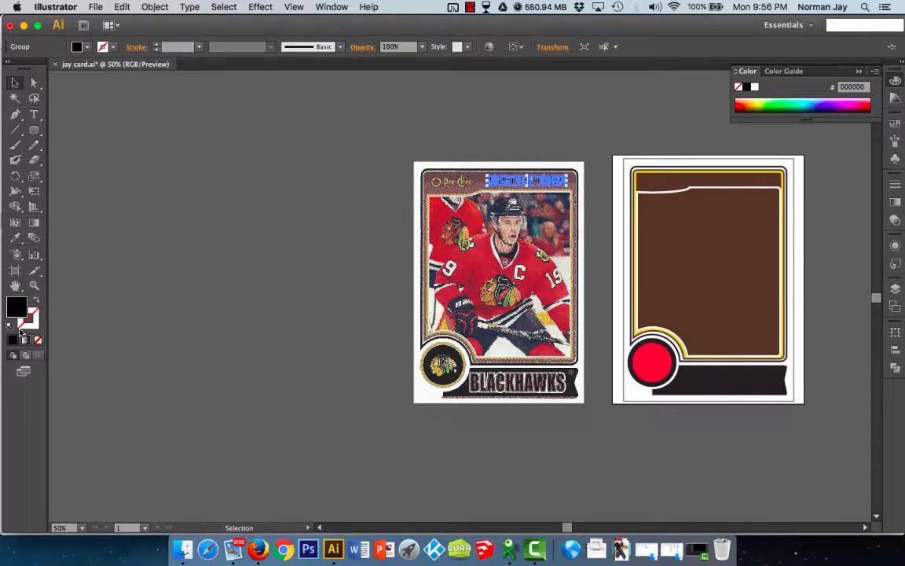
left_click(9, 325)
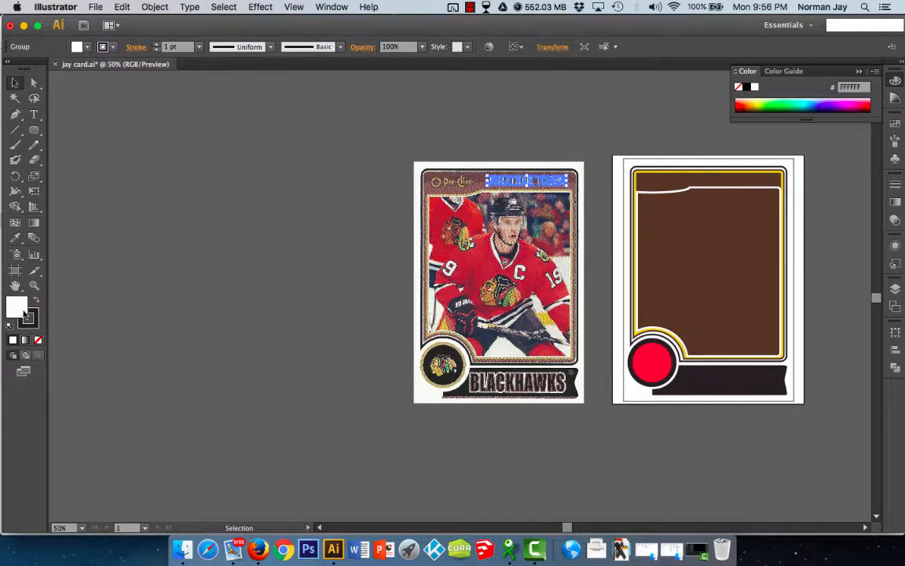
left_click(34, 314)
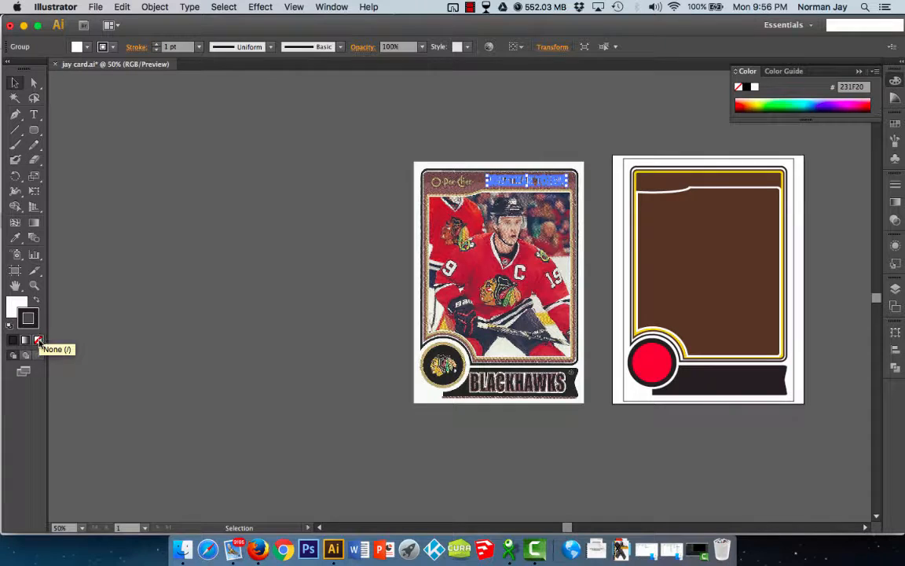
left_click(38, 339)
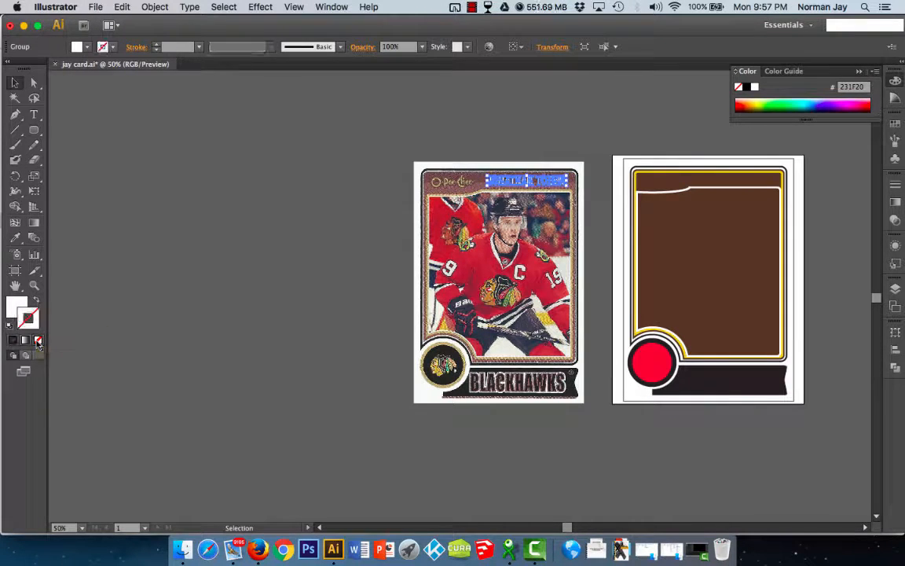
left_click(495, 120)
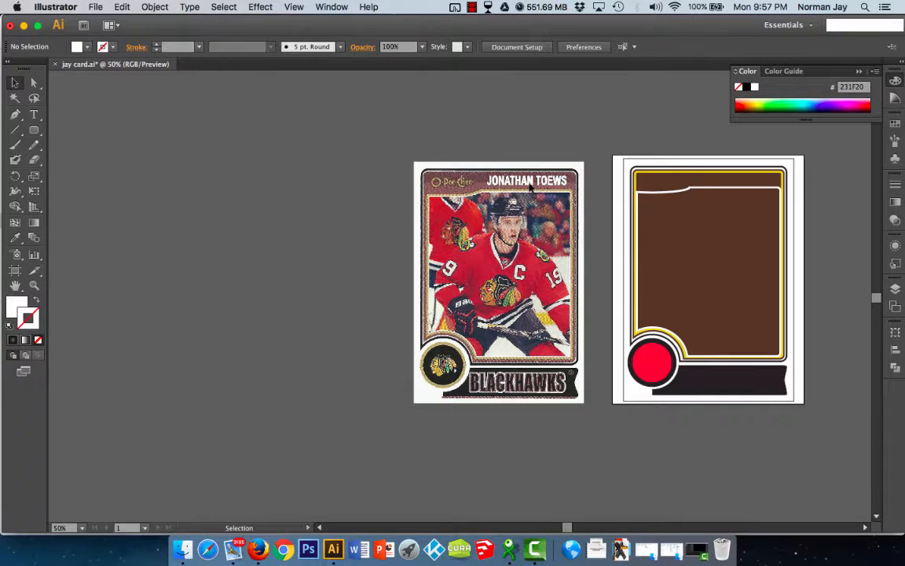
Move the white player name from the reference card onto the upper banner of the card template.
left_click_drag(530, 186, 733, 183)
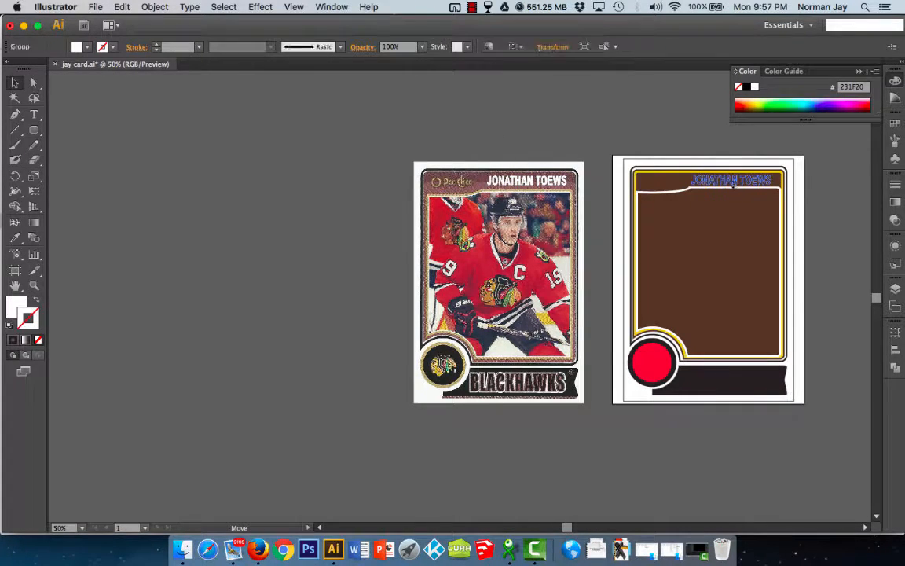
left_click(602, 162)
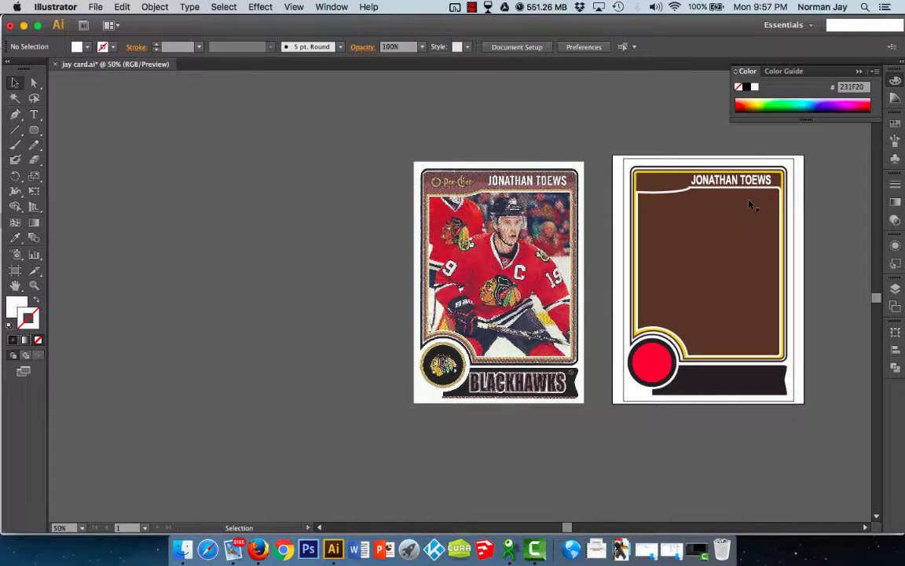
scroll(746, 370, "down", 5)
scroll(738, 292, "up", 5)
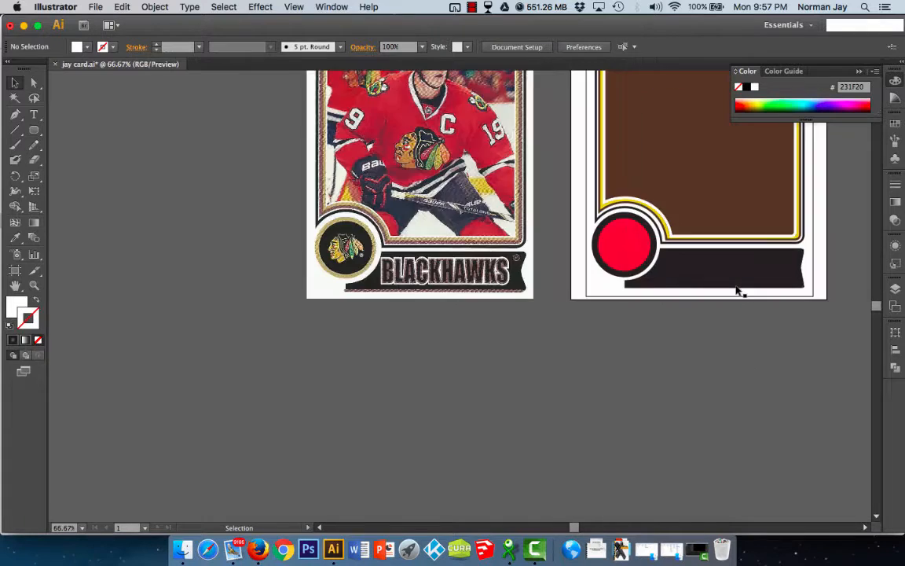
scroll(737, 288, "down", 5)
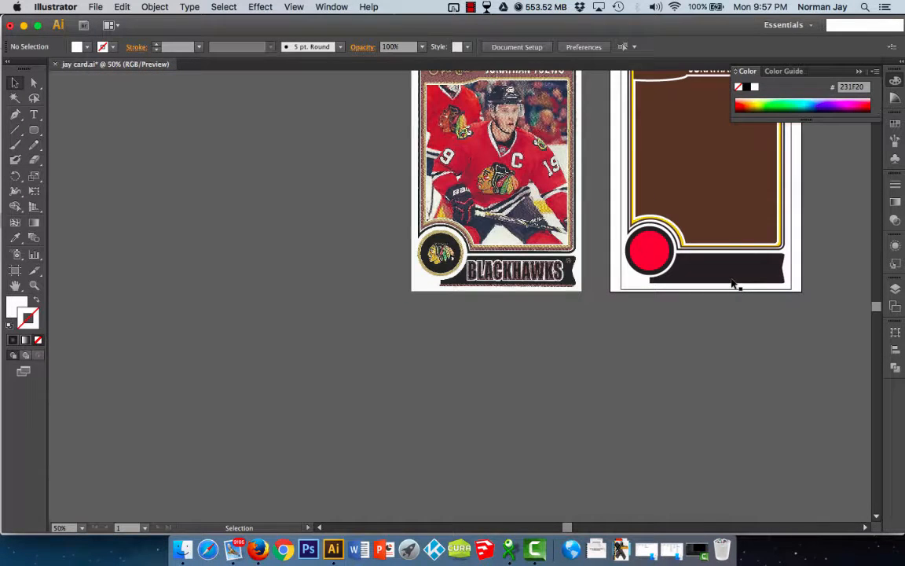
scroll(733, 285, "up", 5)
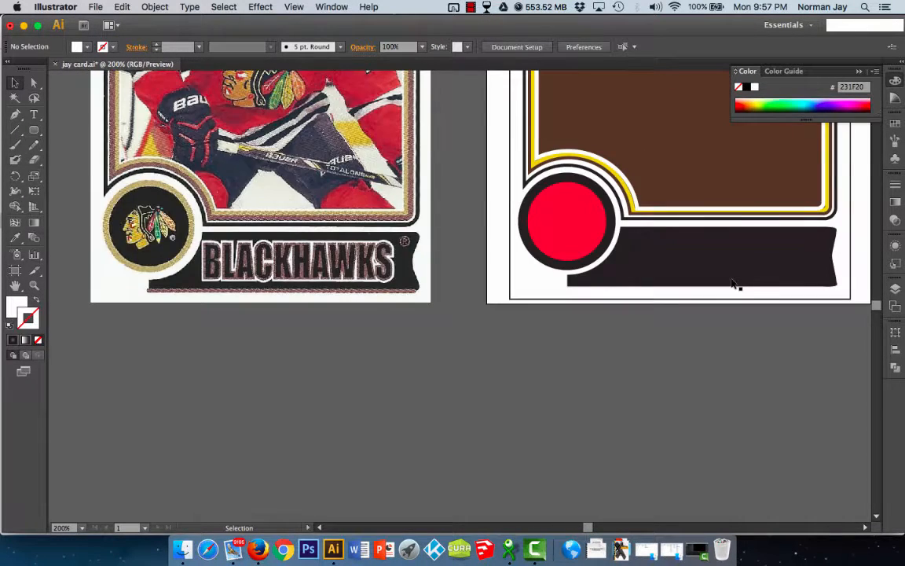
scroll(733, 285, "down", 6)
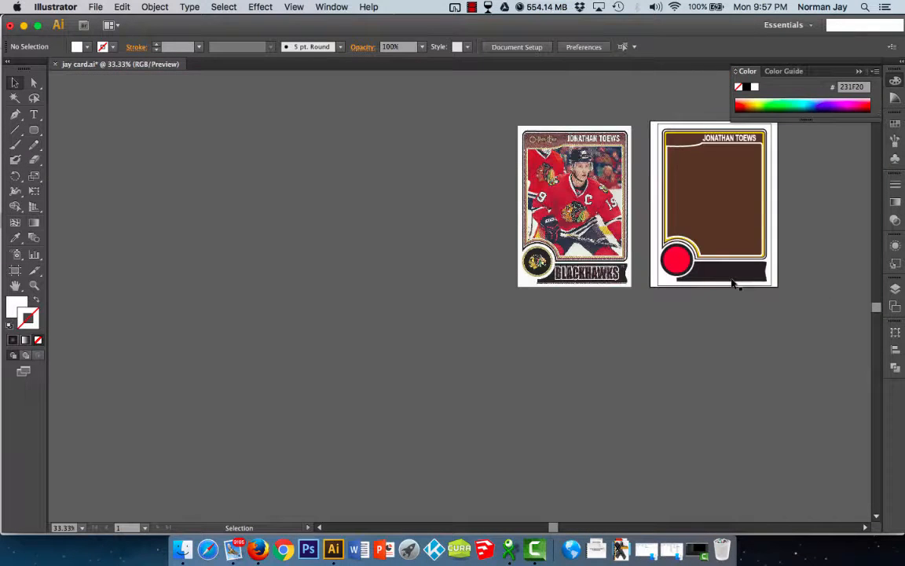
scroll(733, 284, "up", 3)
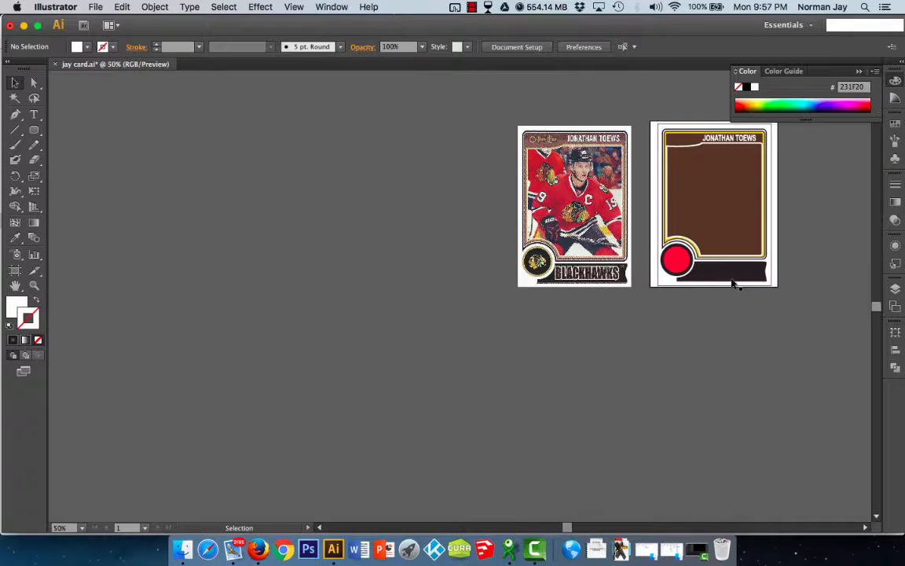
scroll(733, 285, "down", 2)
scroll(733, 284, "down", 1)
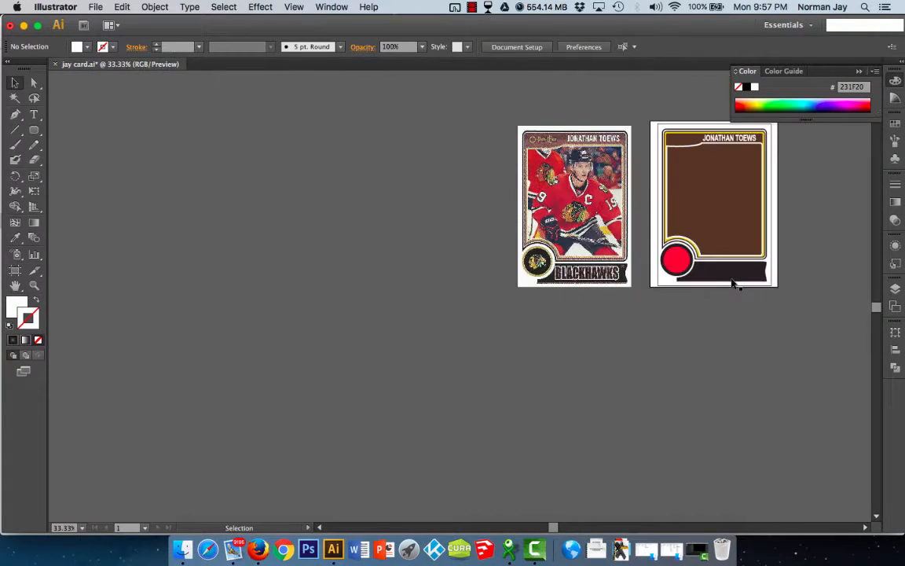
Create the text BLACKHAWKS in Arial Narrow Bold at 39 pt and place it over the reference card's team name.
scroll(733, 285, "up", 2)
scroll(733, 284, "down", 1)
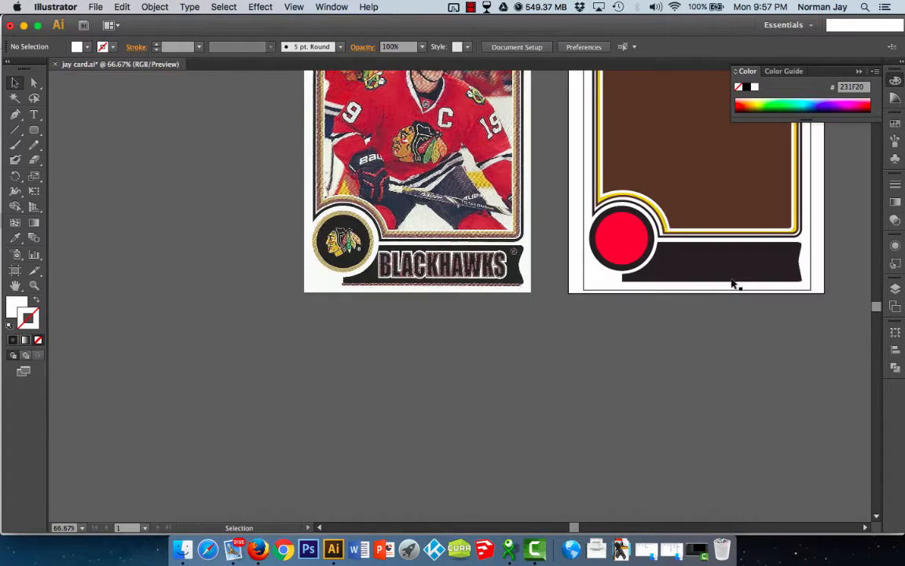
key("t")
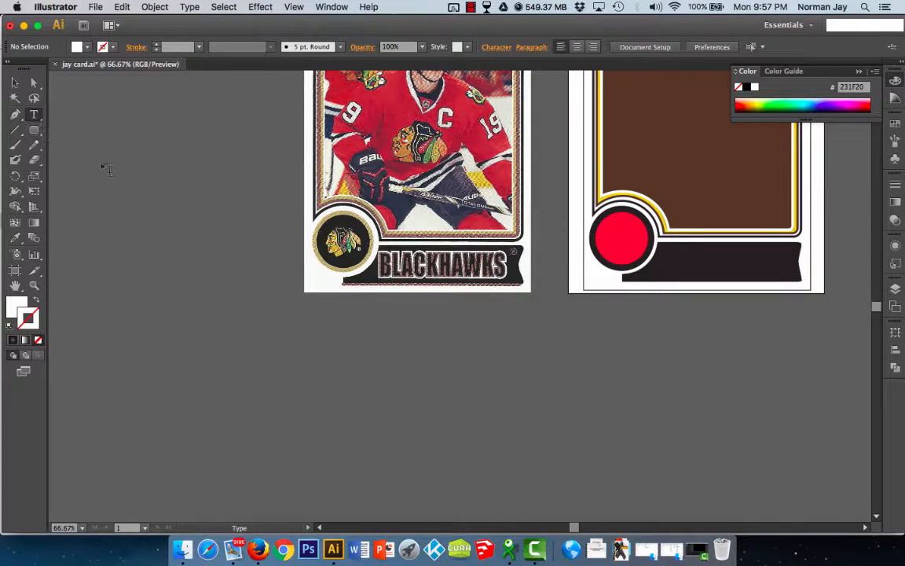
left_click(373, 357)
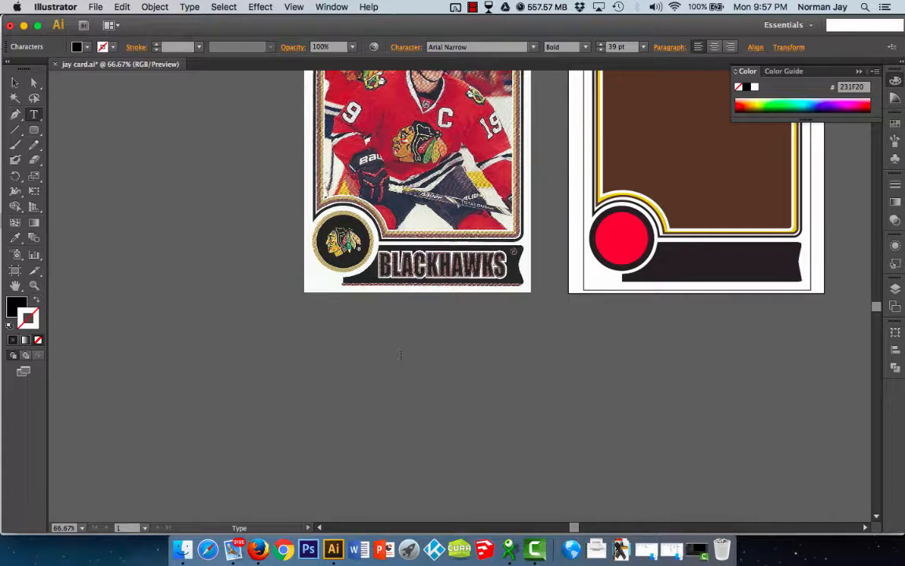
type("BLAK")
type("KHAWKS")
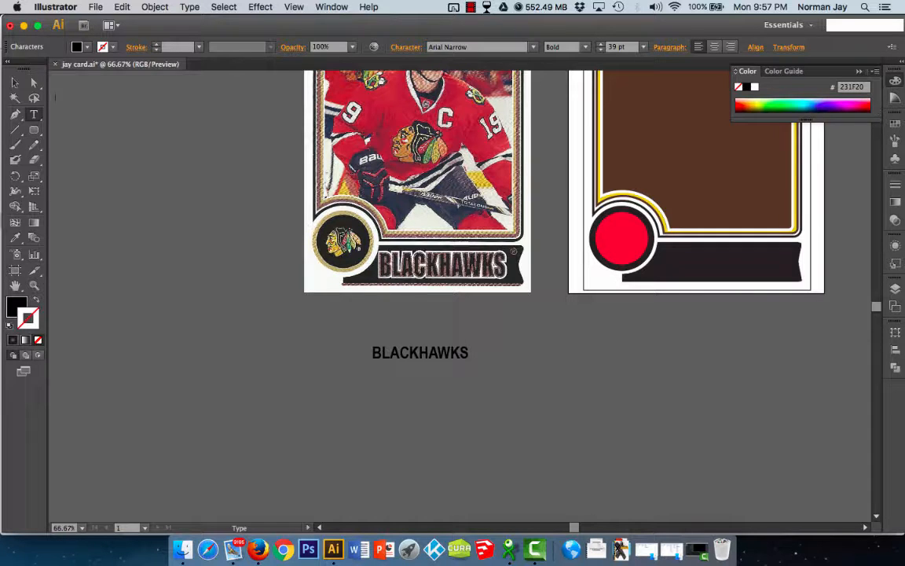
left_click(14, 82)
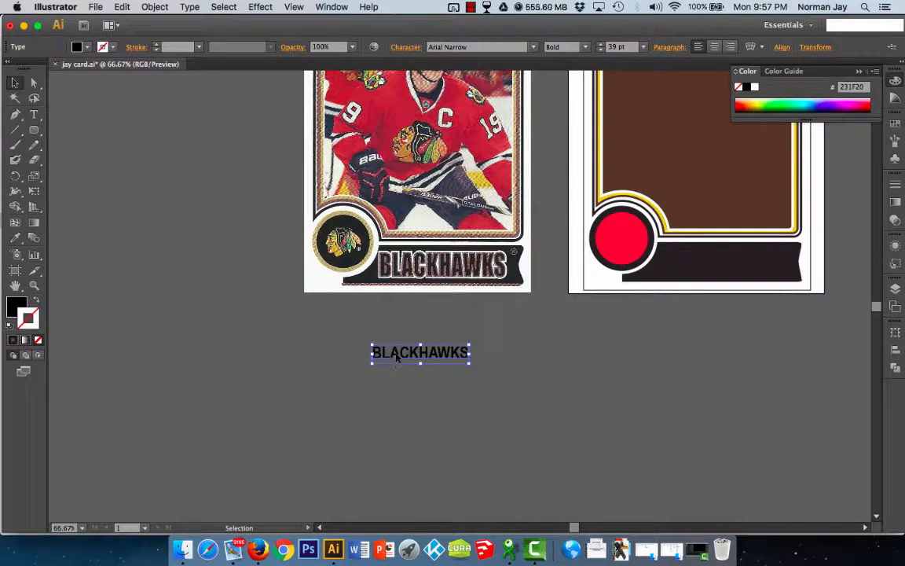
left_click_drag(394, 365, 401, 269)
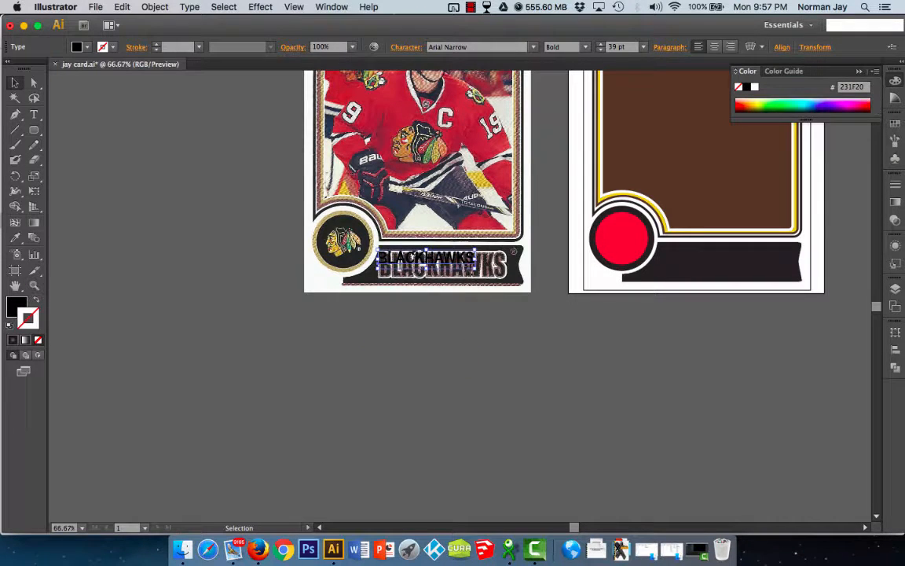
left_click_drag(475, 270, 506, 289)
key("super+z")
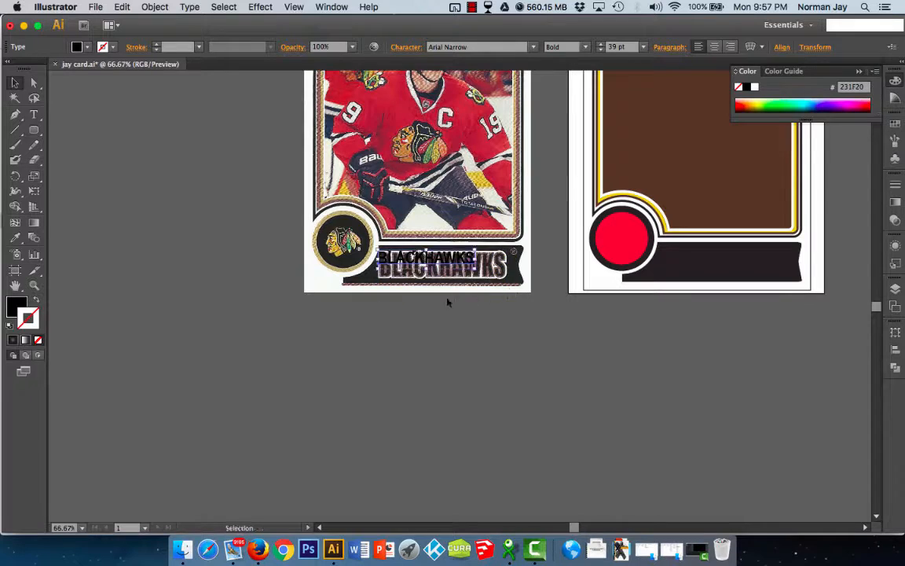
Apply the default white fill and 1 pt black stroke to the BLACKHAWKS text.
key("t")
left_click(10, 325)
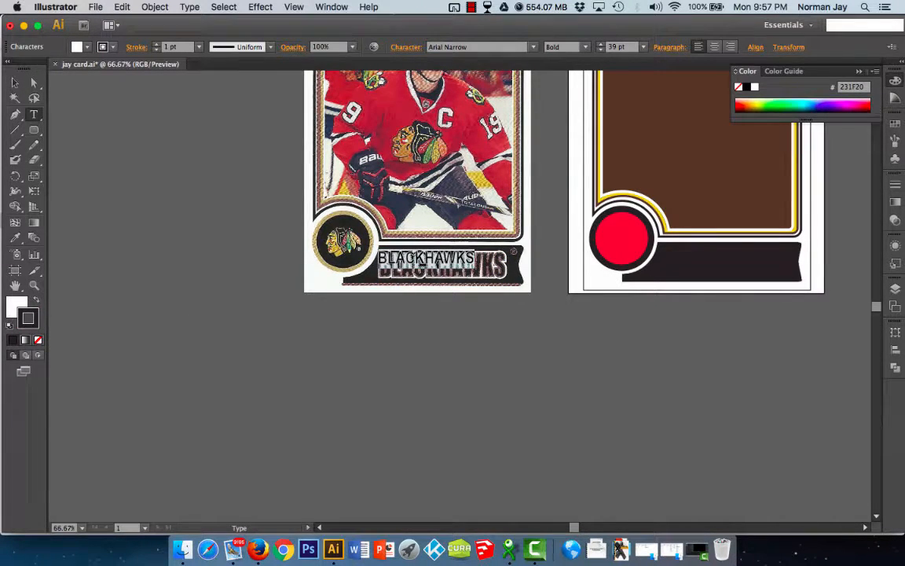
left_click(476, 259)
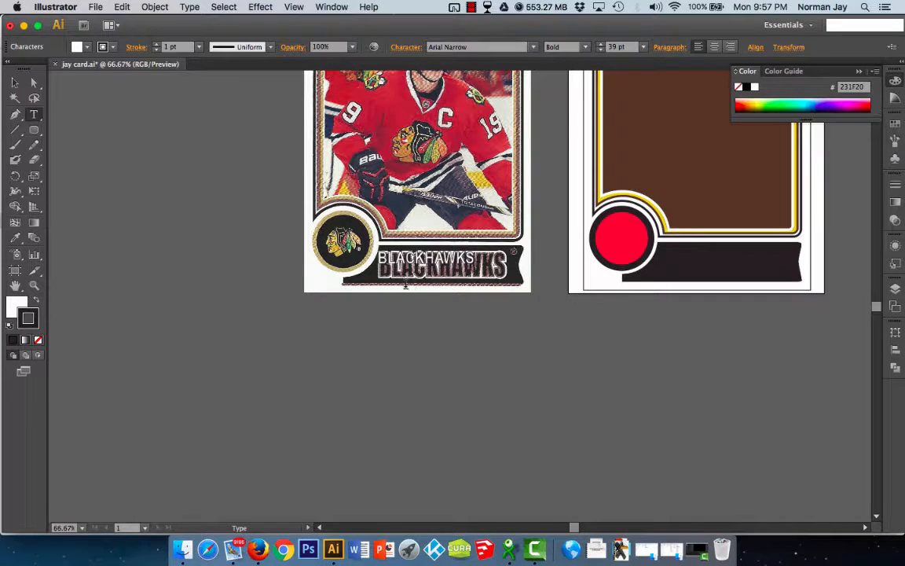
Try other typefaces on the whole BLACKHAWKS text, going from Abadi MT Condensed Extra Bold through to Andale Mono.
scroll(419, 271, "up", 6)
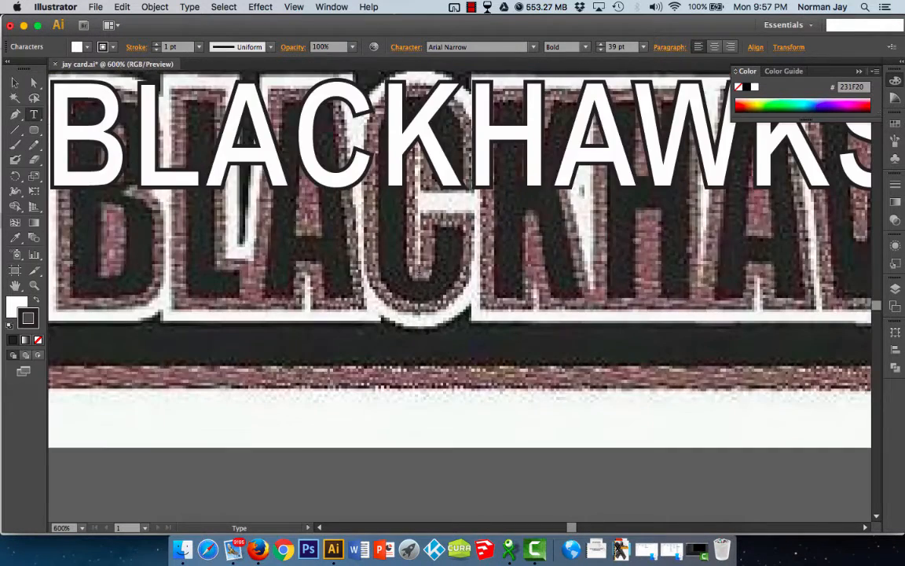
scroll(416, 271, "down", 3)
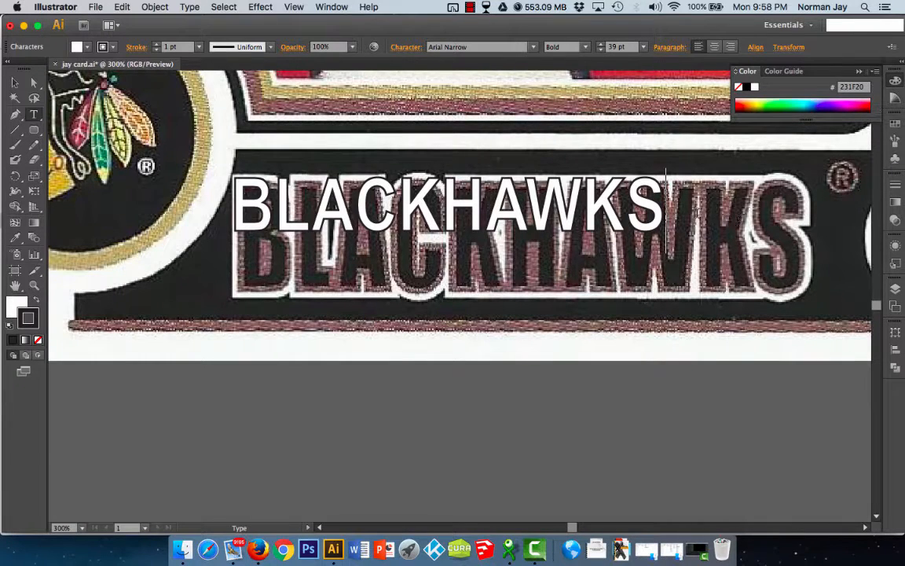
left_click_drag(666, 204, 223, 226)
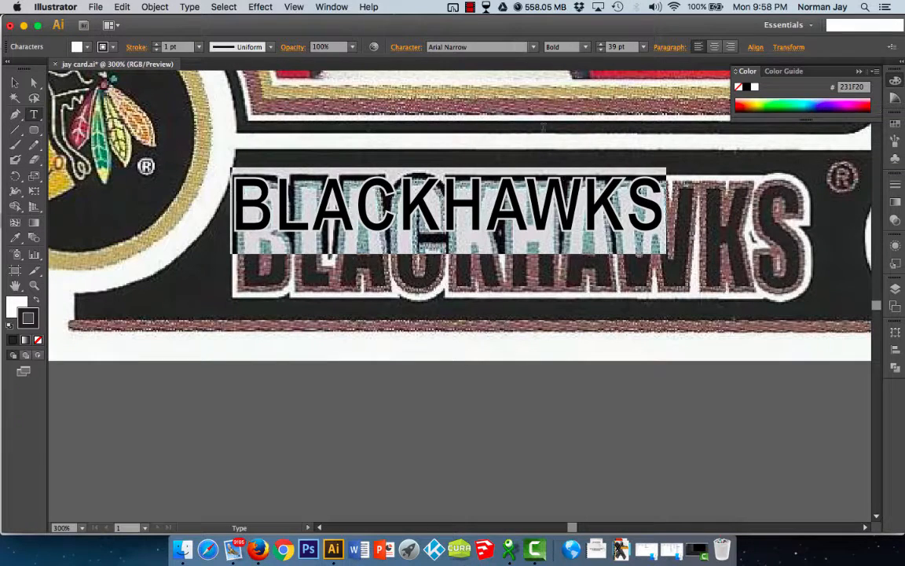
left_click(401, 52)
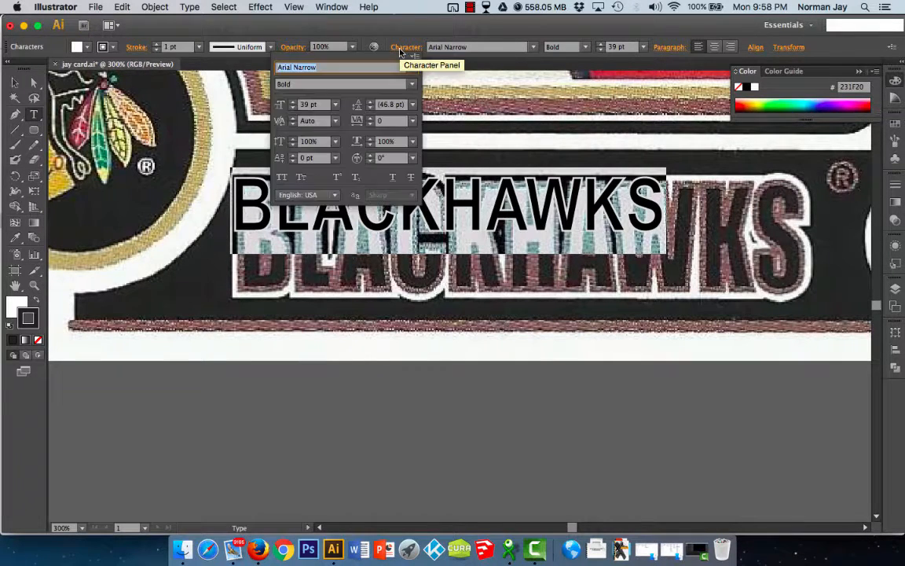
left_click(401, 52)
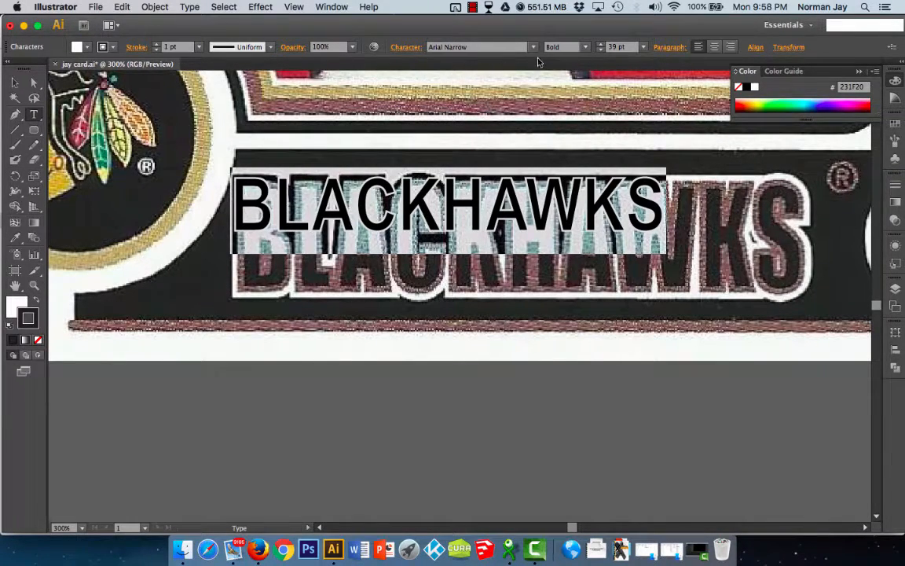
scroll(516, 49, "up", 10)
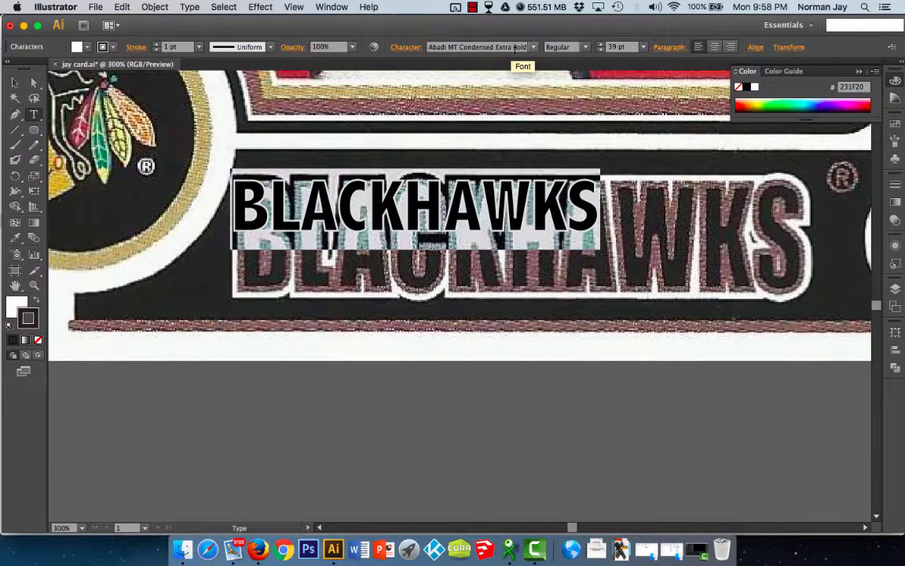
left_click(515, 47)
key("Down")
key("Down")
key("Down")
key("Down")
key("Down")
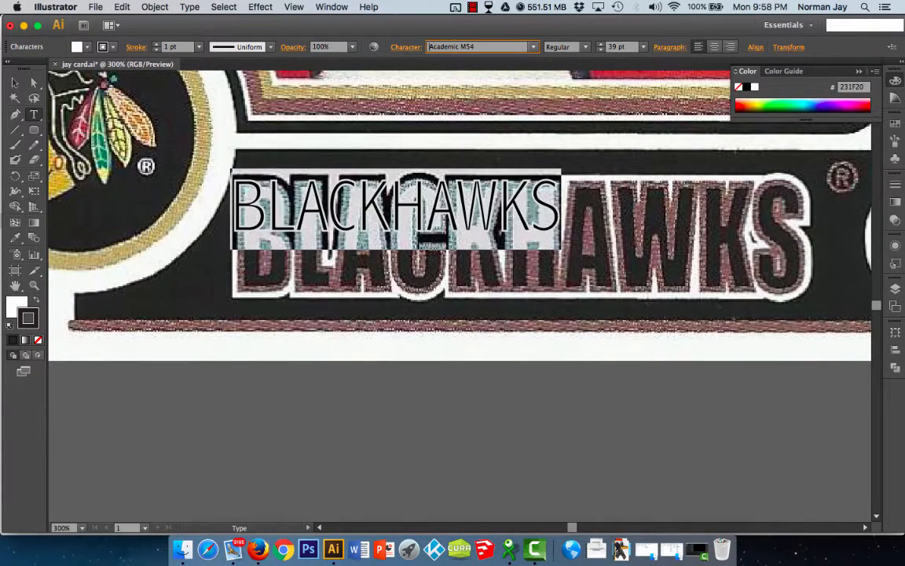
key("Down")
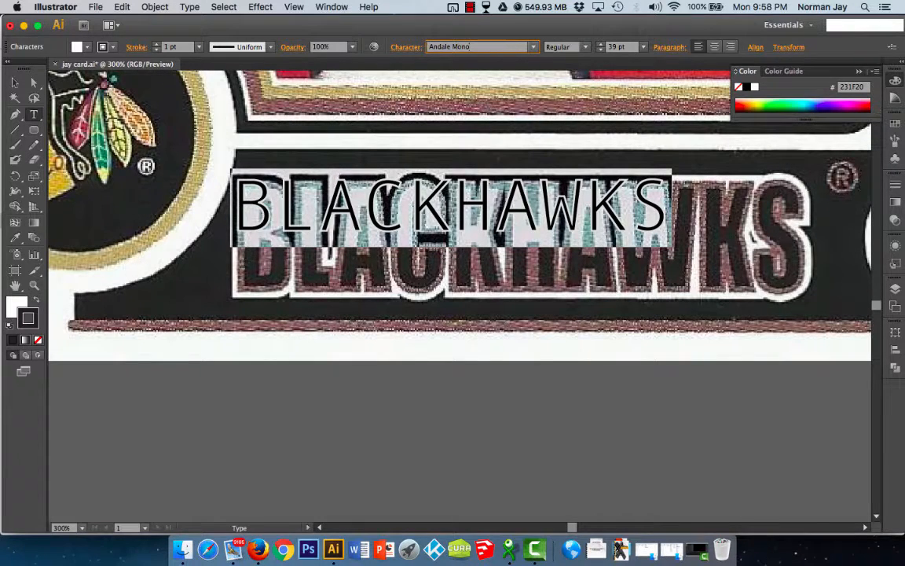
key("Up")
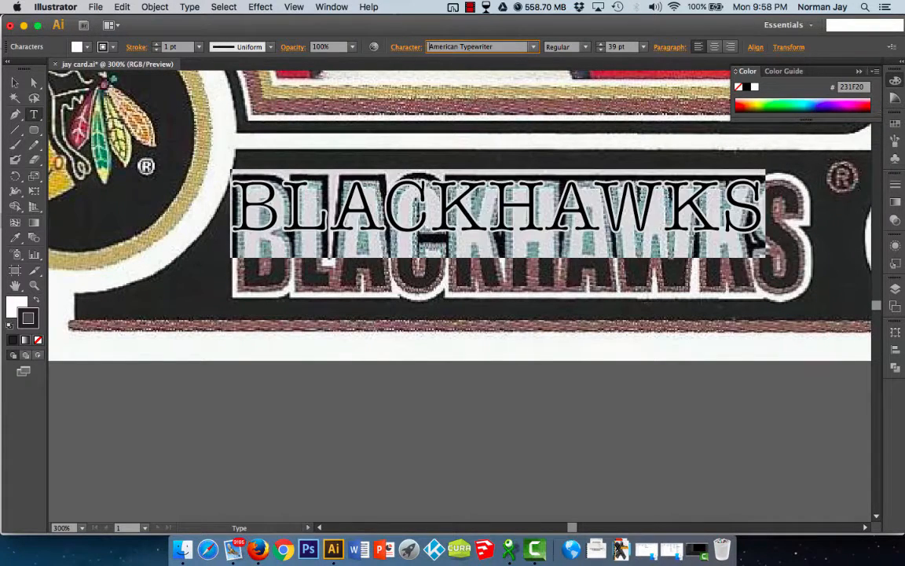
key("Down")
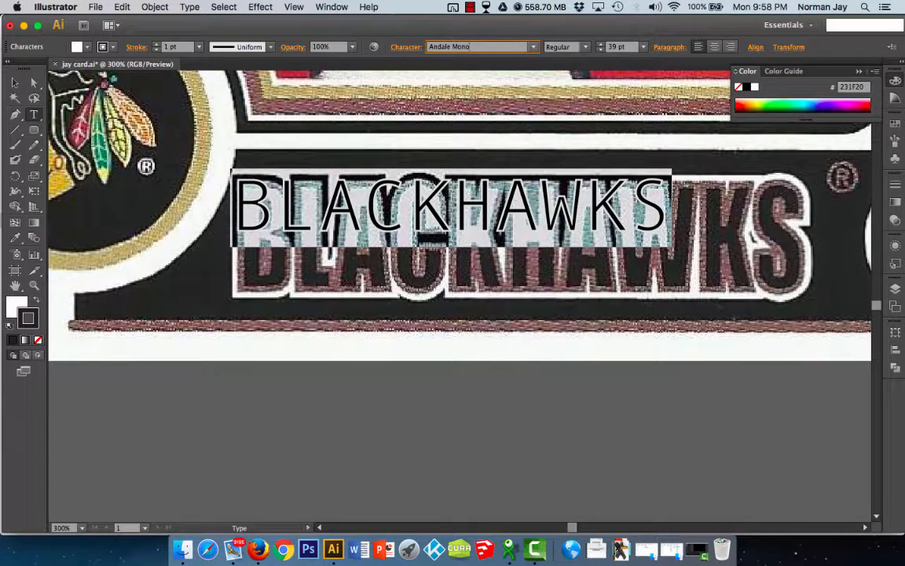
Try the Apple Chancery typeface on the BLACKHAWKS text.
left_click(532, 47)
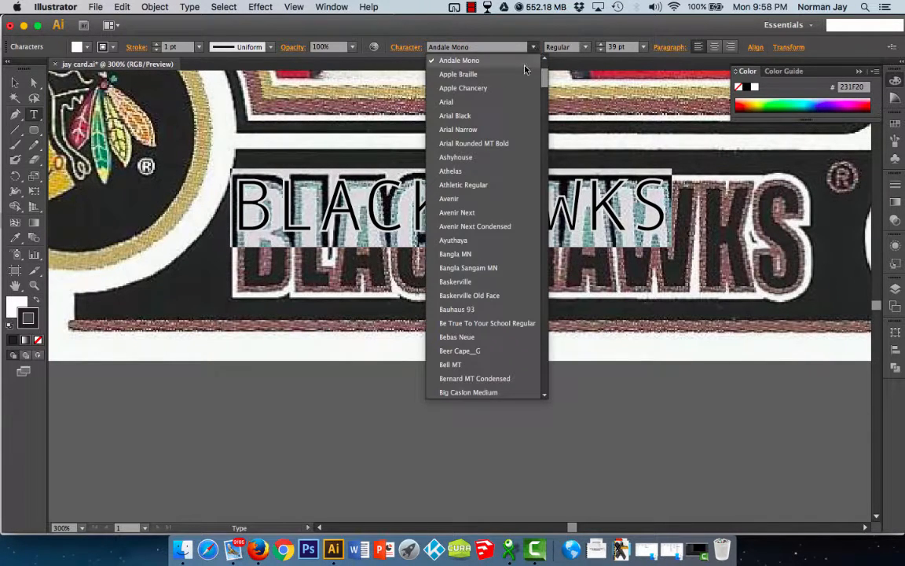
left_click(512, 73)
left_click(531, 48)
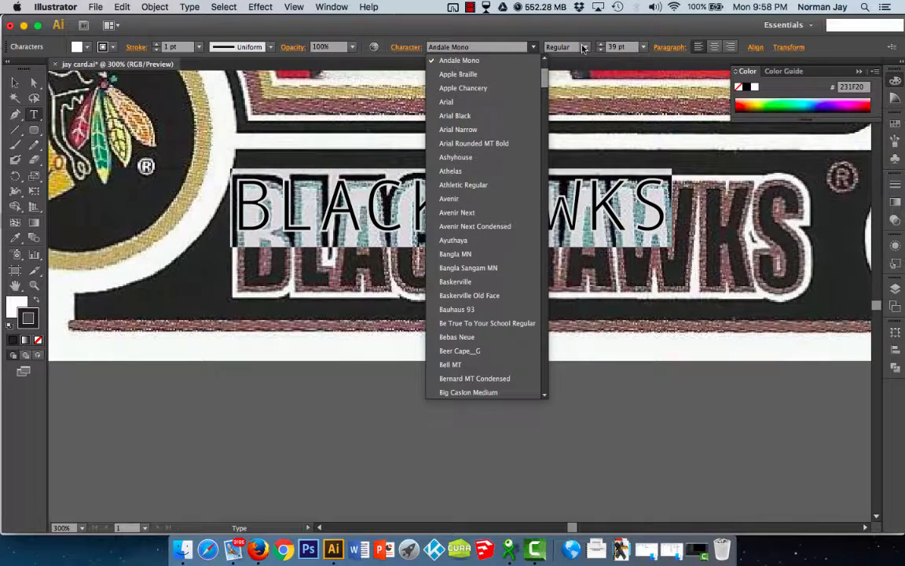
left_click(491, 87)
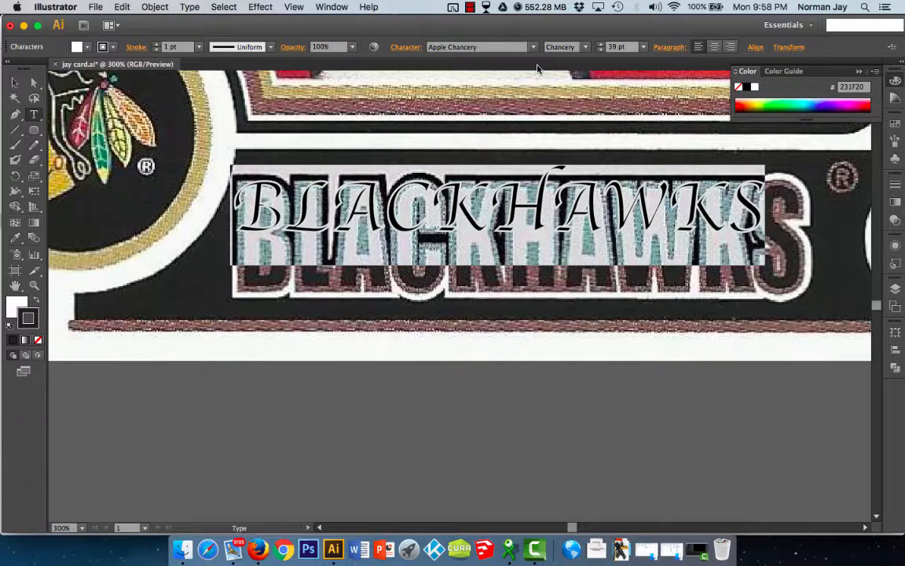
key("Escape")
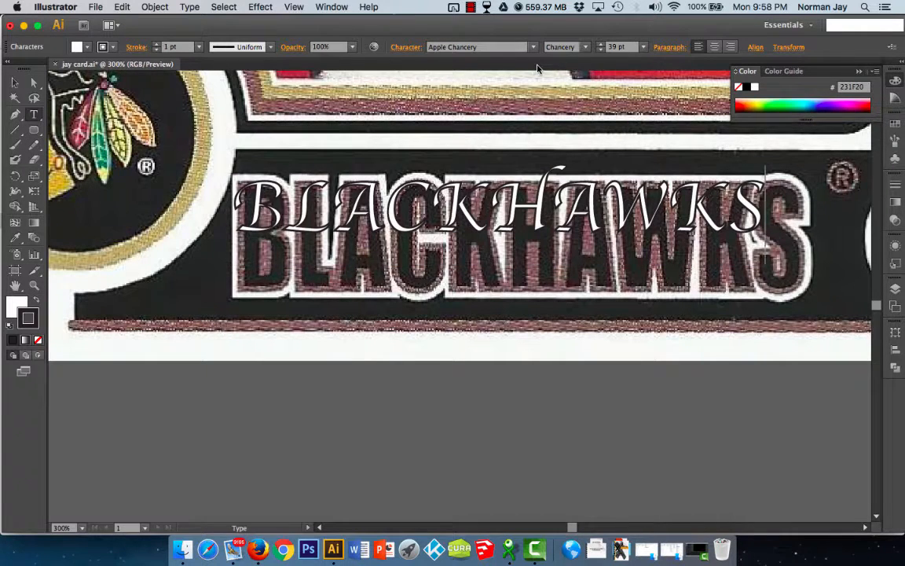
left_click(519, 48)
key("Down")
key("Down")
key("Down")
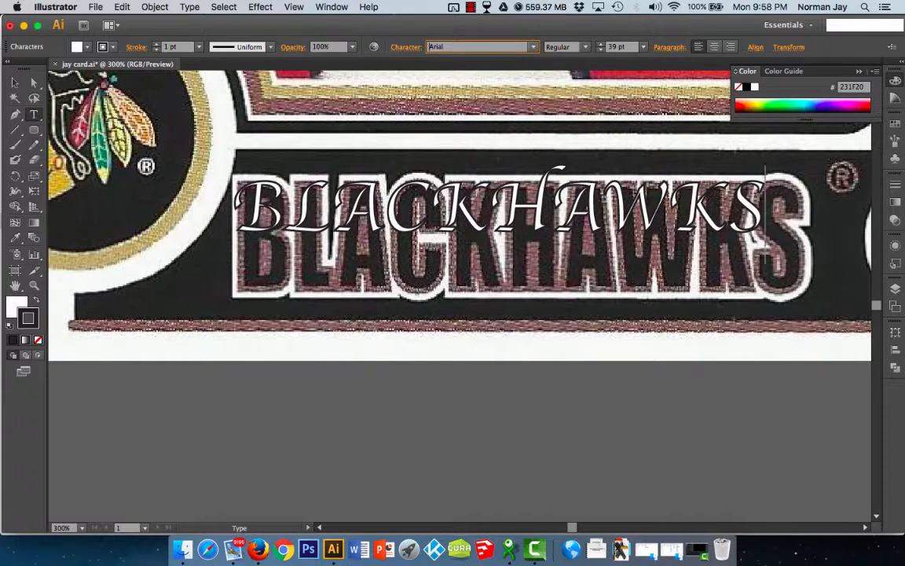
Select the whole BLACKHAWKS text, go through the typefaces after Apple Chancery, and set it in Bebas Neue.
double_click(496, 161)
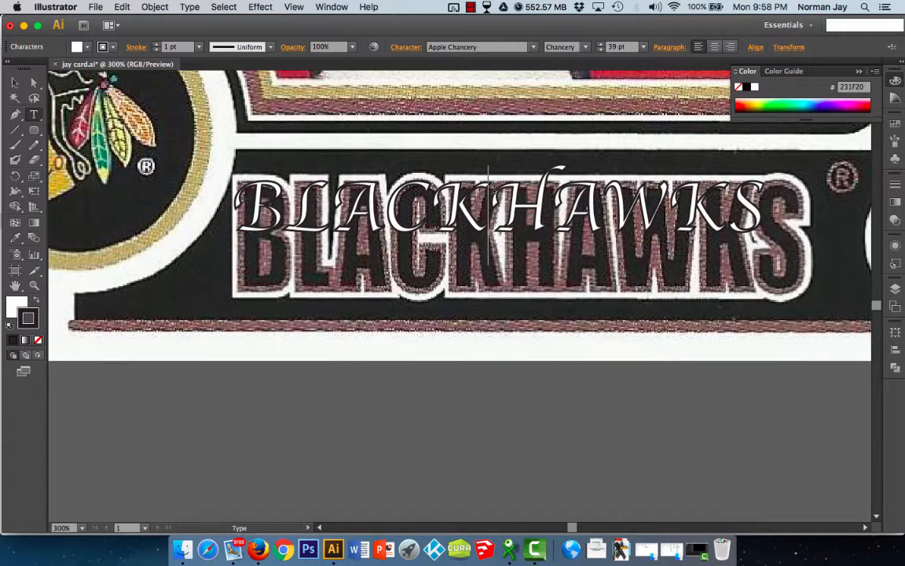
left_click(487, 49)
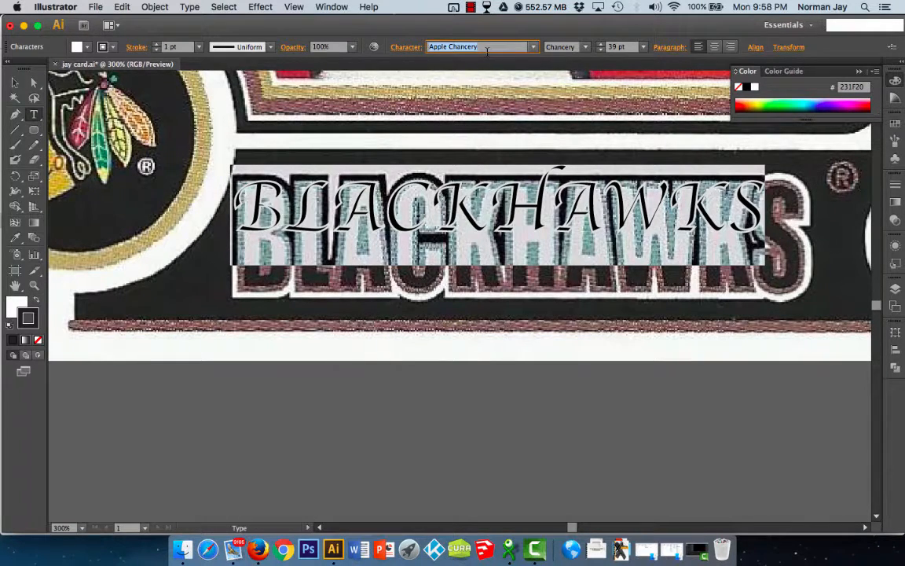
key("Down")
key("Down")
key("Down")
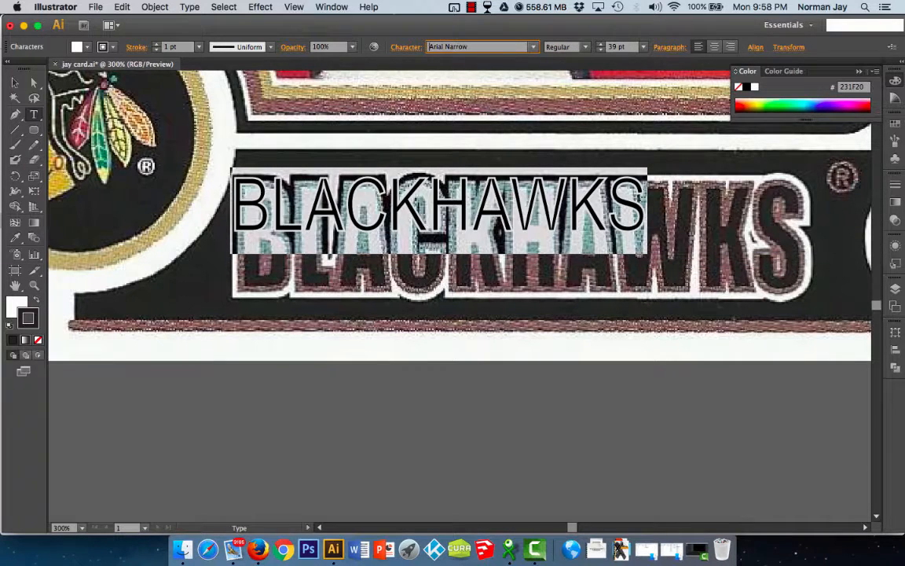
key("Down")
key("Down")
key("Down")
key("Down")
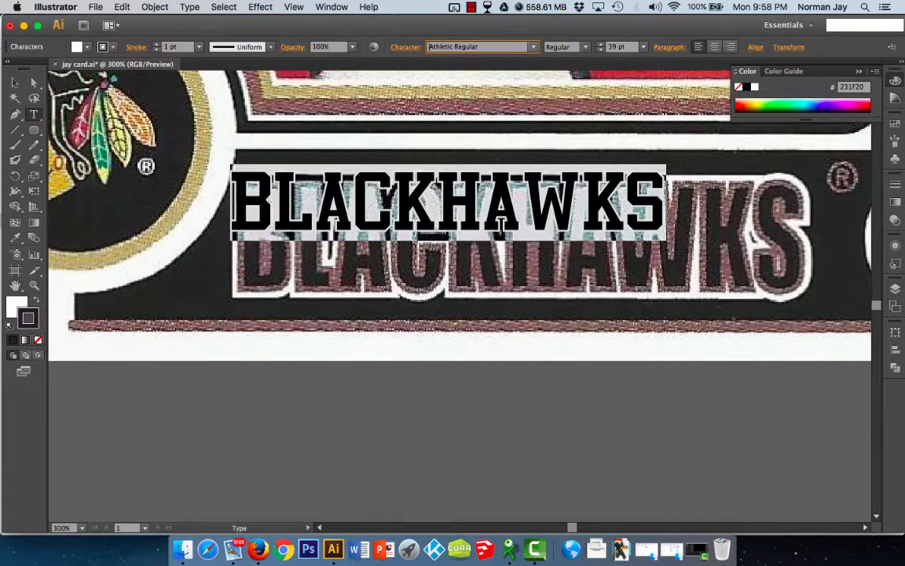
key("Down")
key("Down")
key("Down")
key("Down")
key("Down")
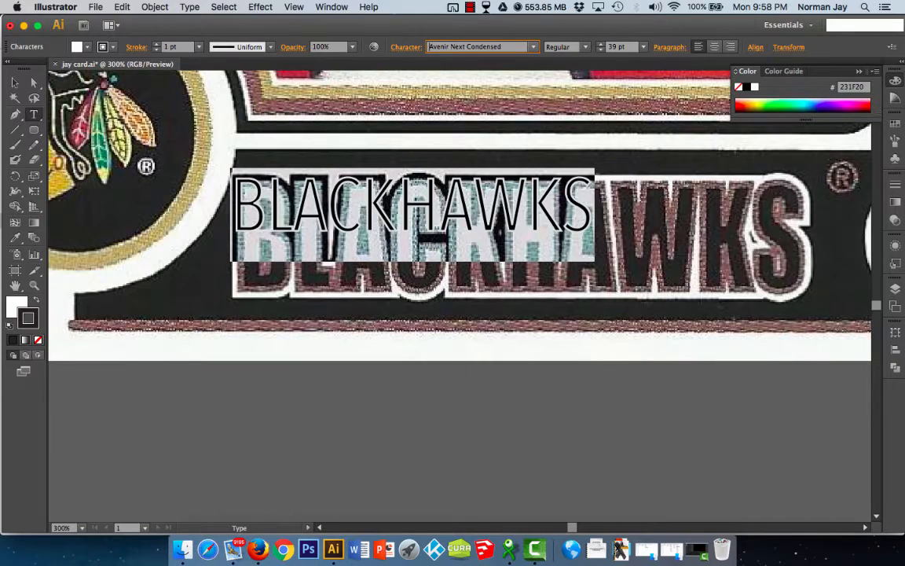
key("Down")
key("Down")
key("Down")
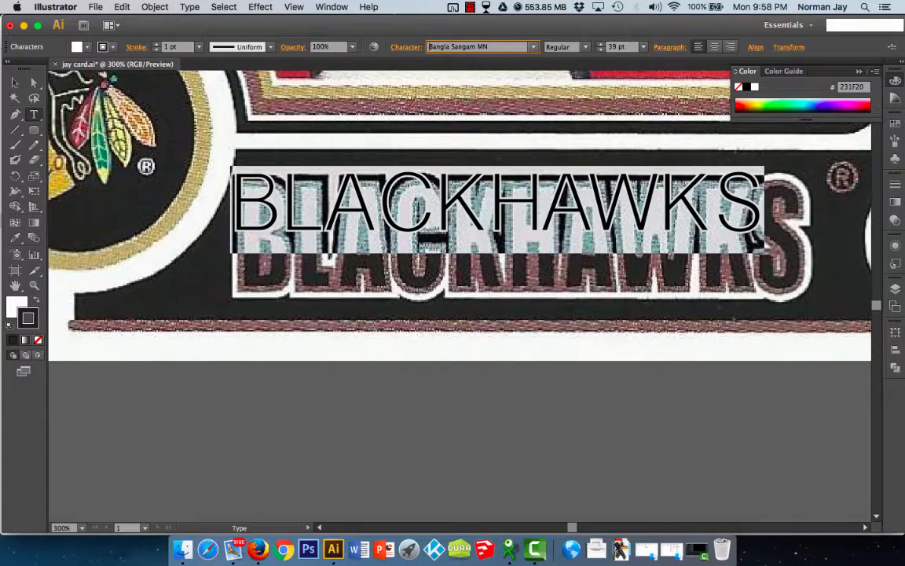
key("Down")
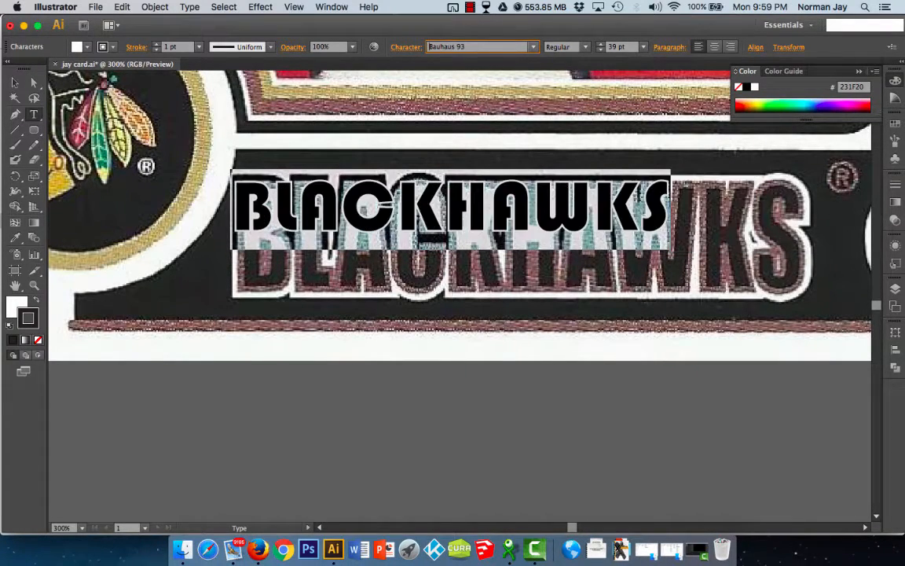
key("Down")
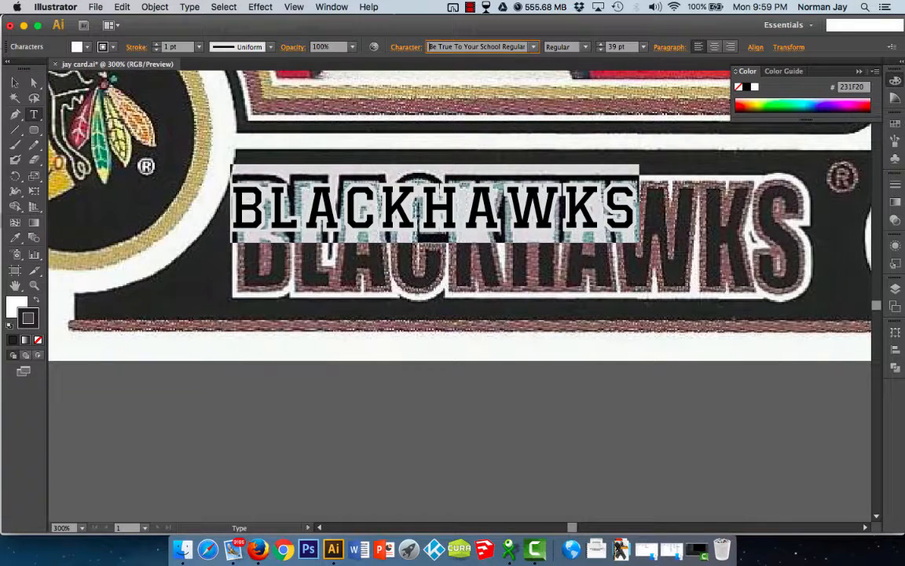
key("Down")
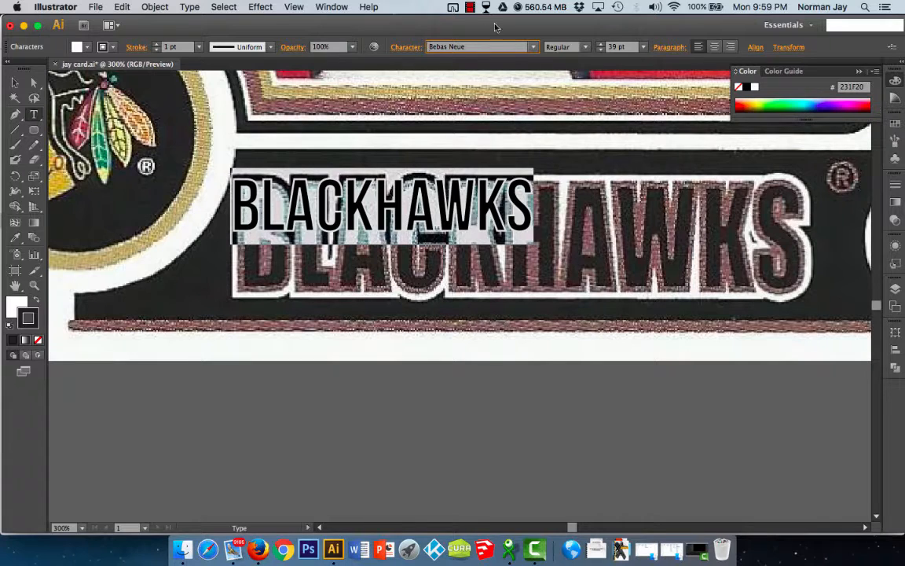
Enlarge the BLACKHAWKS text to a font size of 75 pt.
left_click(601, 44)
left_click(601, 44)
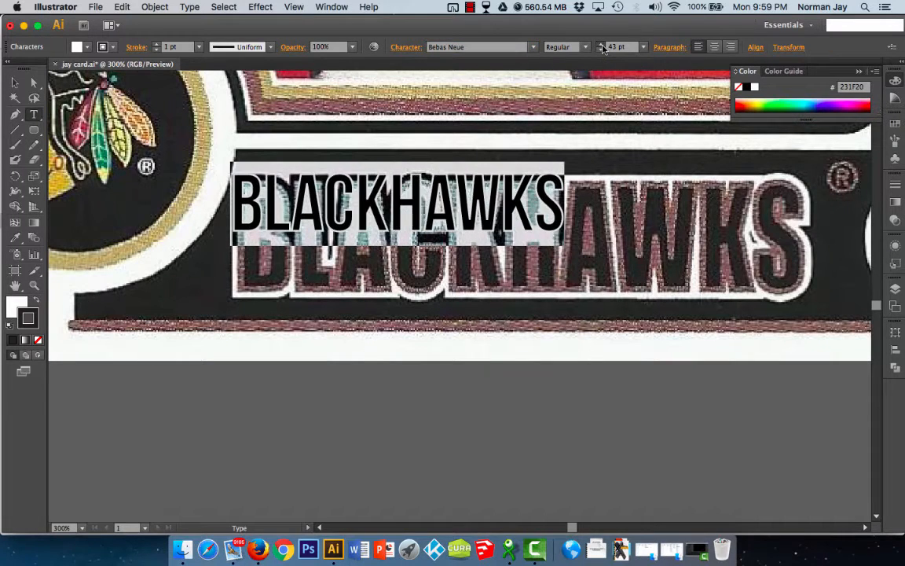
left_click(601, 45)
left_click(601, 45)
left_click(601, 45)
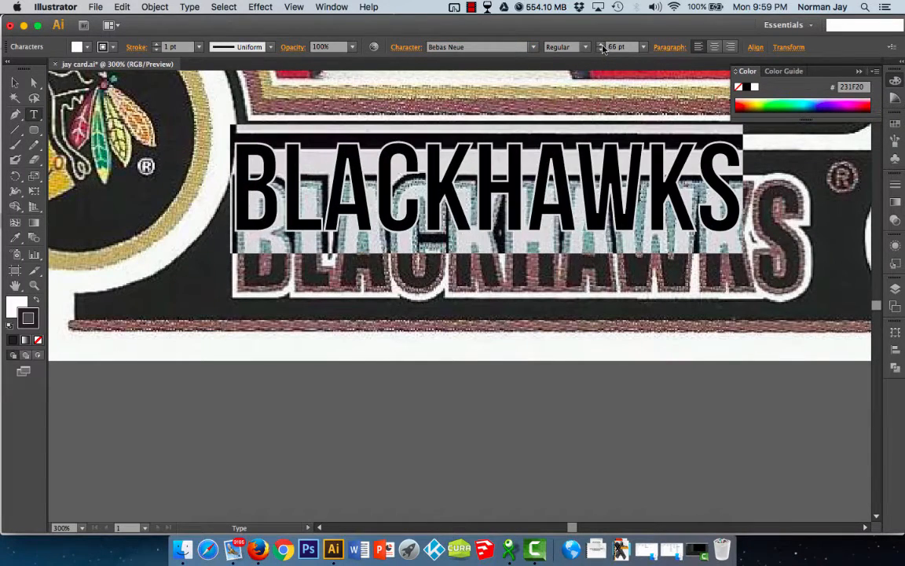
left_click(601, 45)
left_click(601, 44)
left_click(601, 45)
left_click(601, 45)
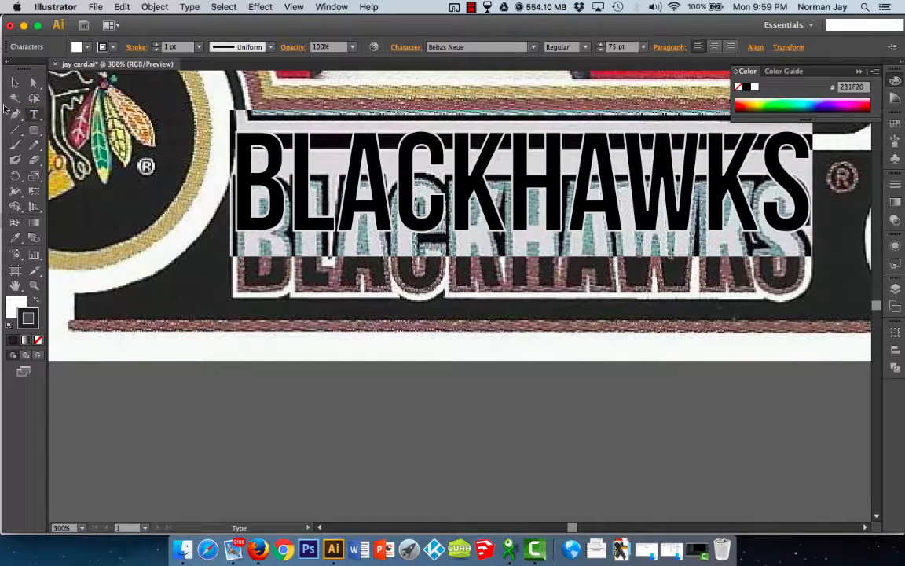
Move the BLACKHAWKS text down and slightly left so its top left corner lines up with the reference card's team name.
left_click(12, 96)
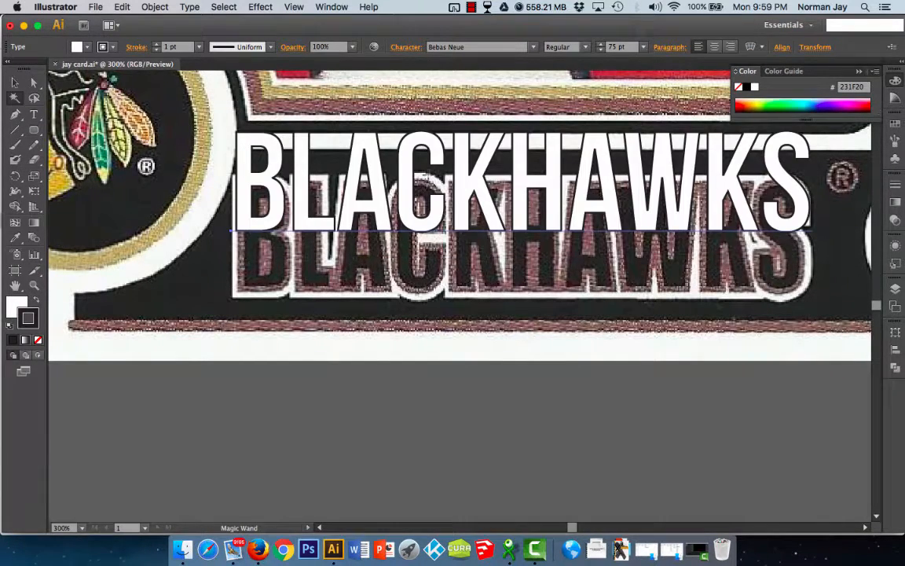
left_click(15, 81)
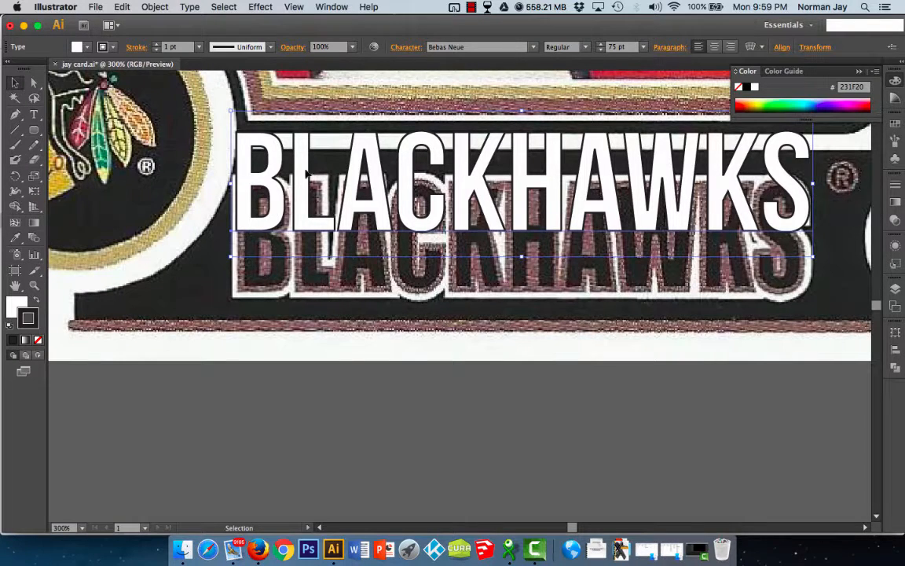
key("Down")
key("Down")
key("Down")
key("Down")
key("Down")
key("Down")
key("Down")
key("Down")
key("Down")
key("Down")
key("Down")
key("Down")
key("Down")
key("Down")
key("Down")
key("Down")
key("Down")
key("Down")
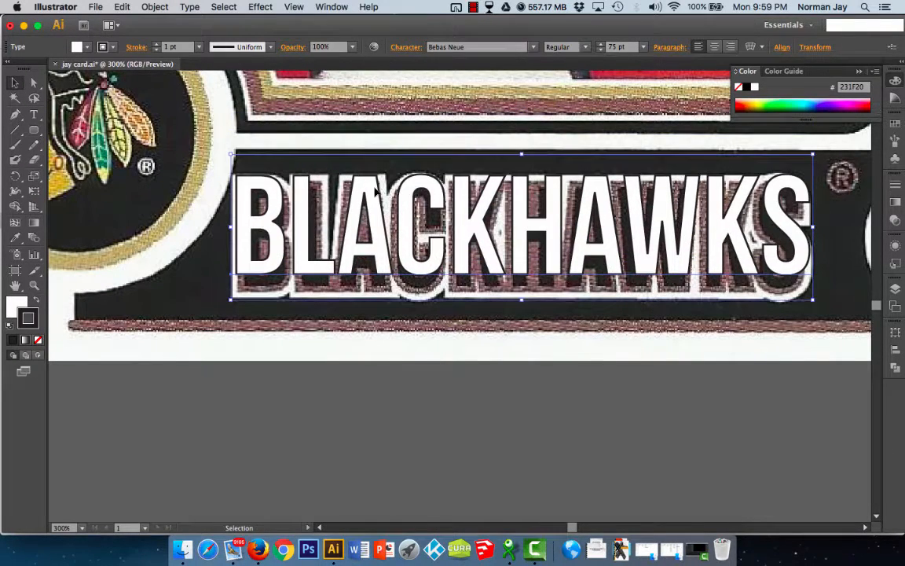
key("Left")
key("Left")
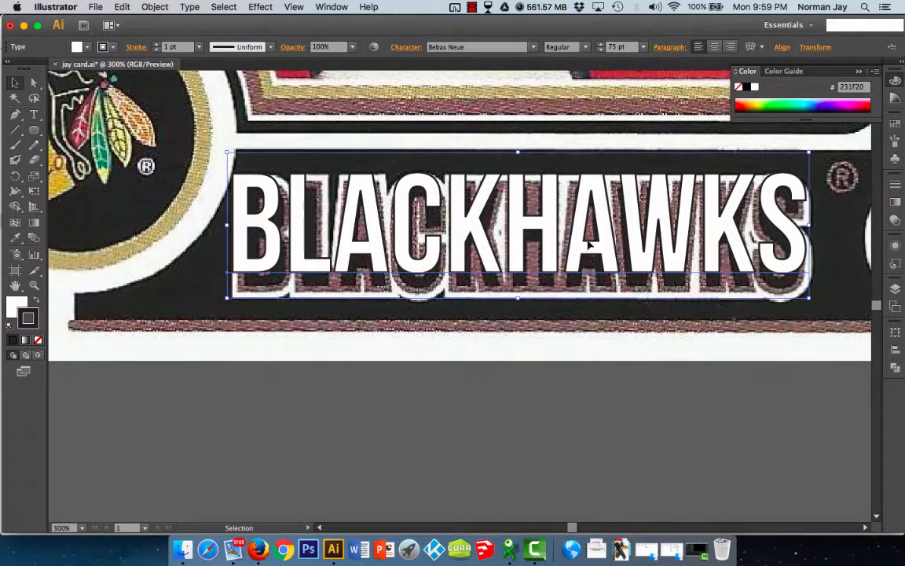
Convert the BLACKHAWKS text to outlines and stretch the lettering to fit inside the border of the reference team name.
left_click(153, 7)
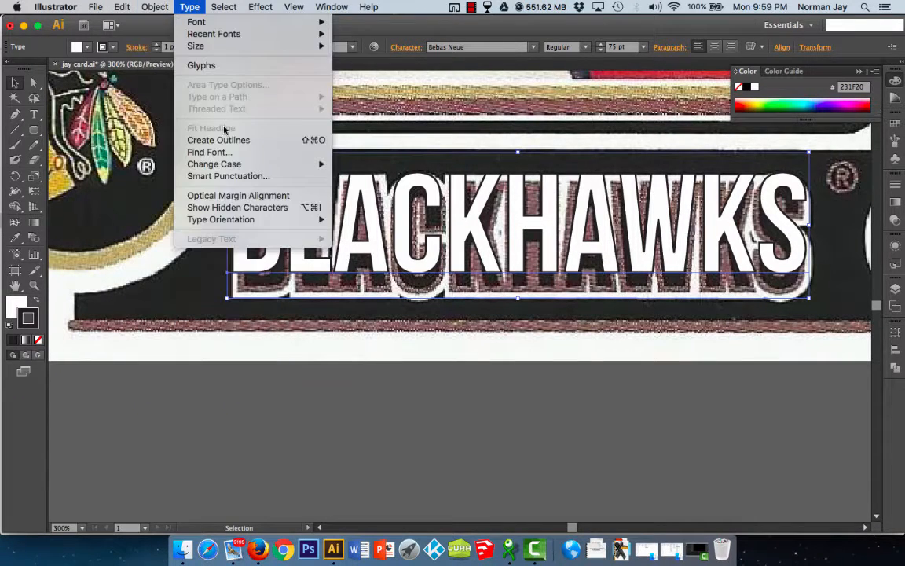
left_click(228, 136)
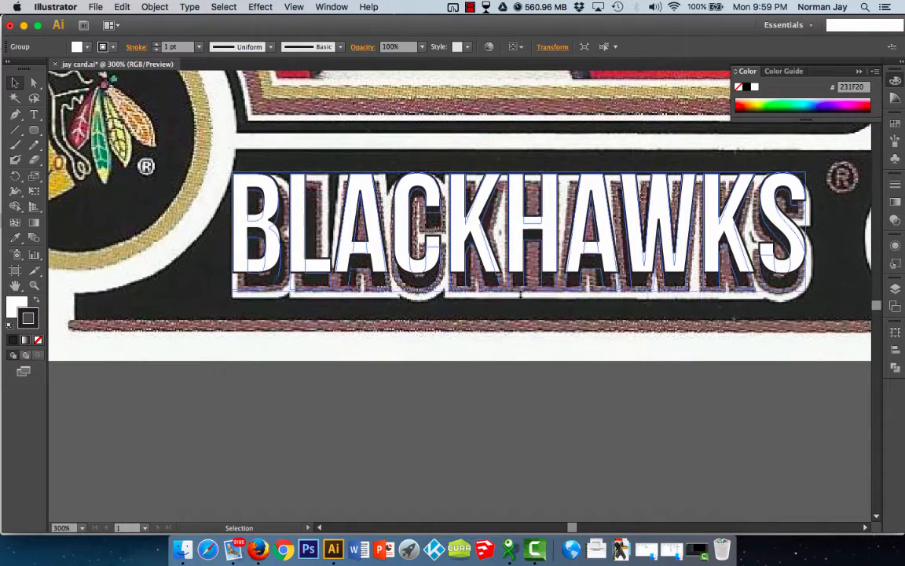
left_click_drag(519, 275, 522, 302)
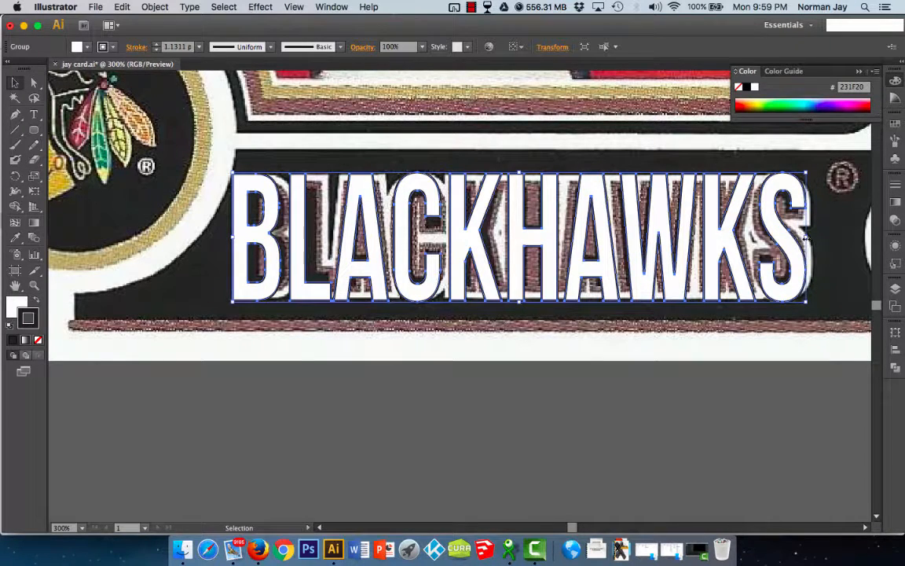
left_click_drag(806, 237, 802, 238)
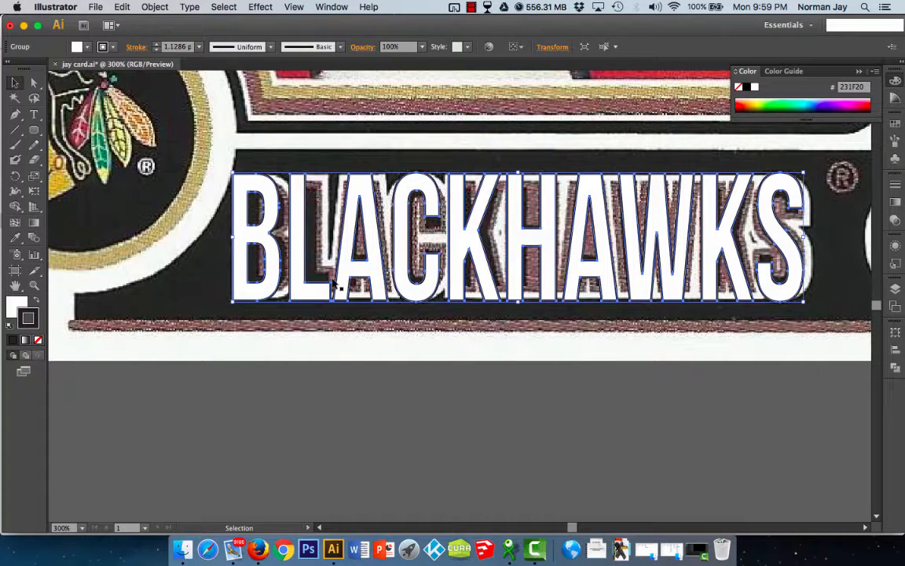
left_click_drag(518, 172, 518, 187)
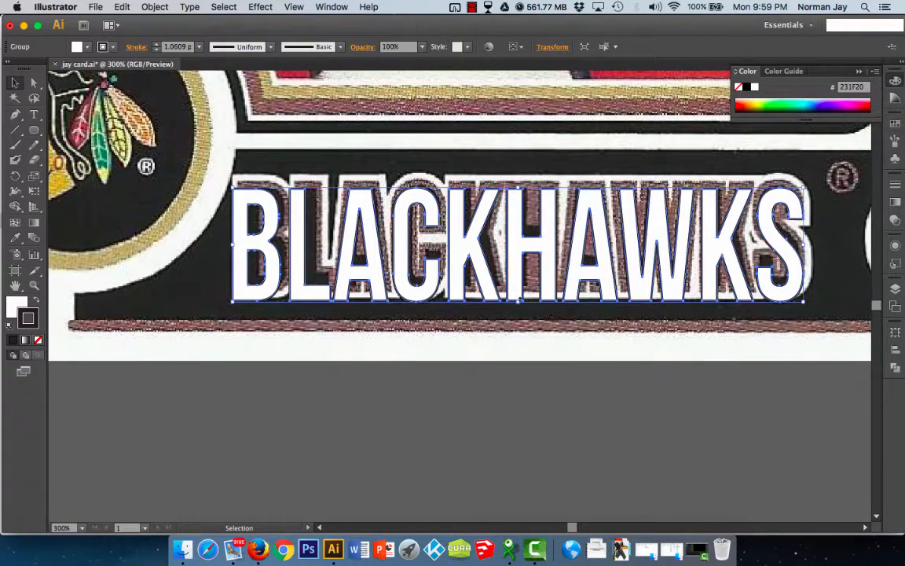
left_click_drag(518, 301, 519, 289)
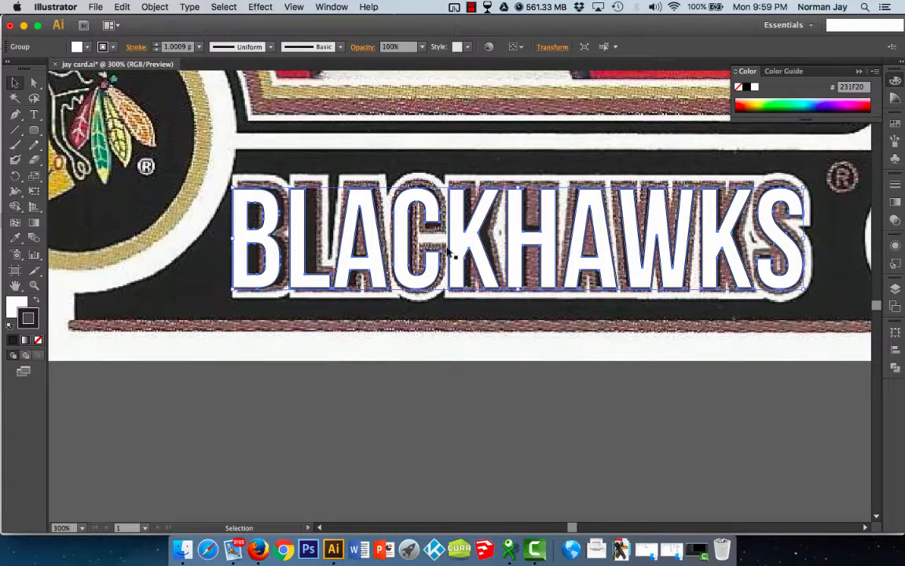
left_click_drag(233, 238, 240, 238)
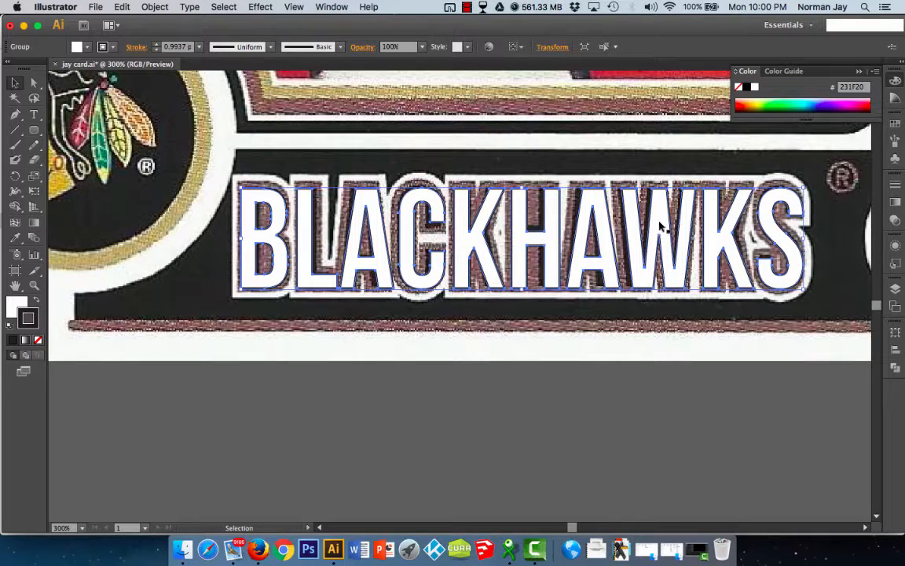
left_click_drag(805, 238, 803, 236)
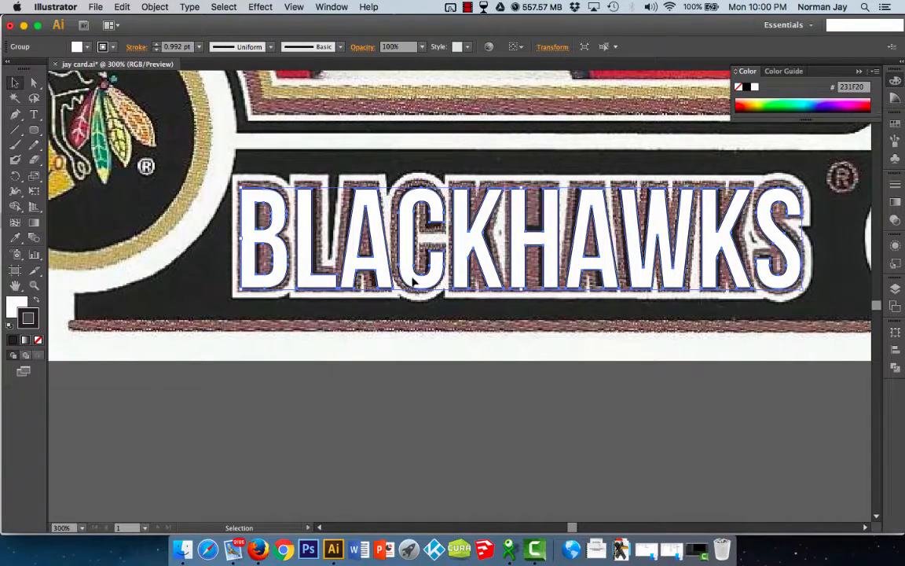
Replace the BLACKHAWKS lettering's stroke with a black stroke of 4 pt.
left_click(38, 339)
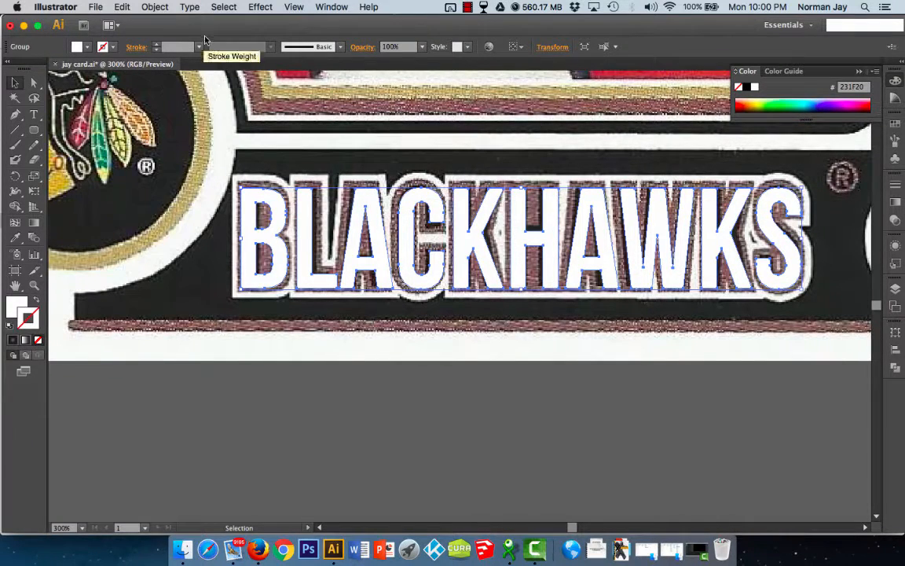
left_click(155, 44)
left_click(156, 44)
left_click(156, 44)
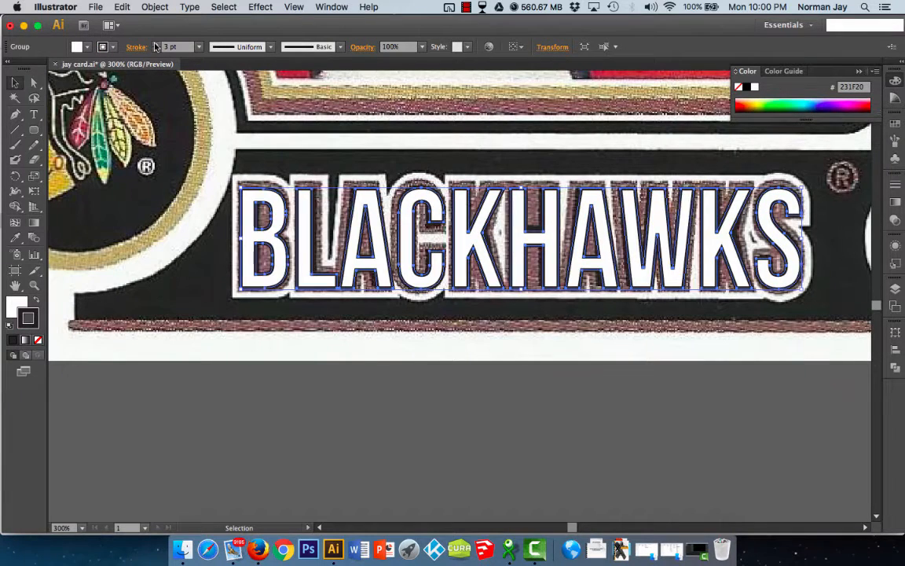
left_click(156, 44)
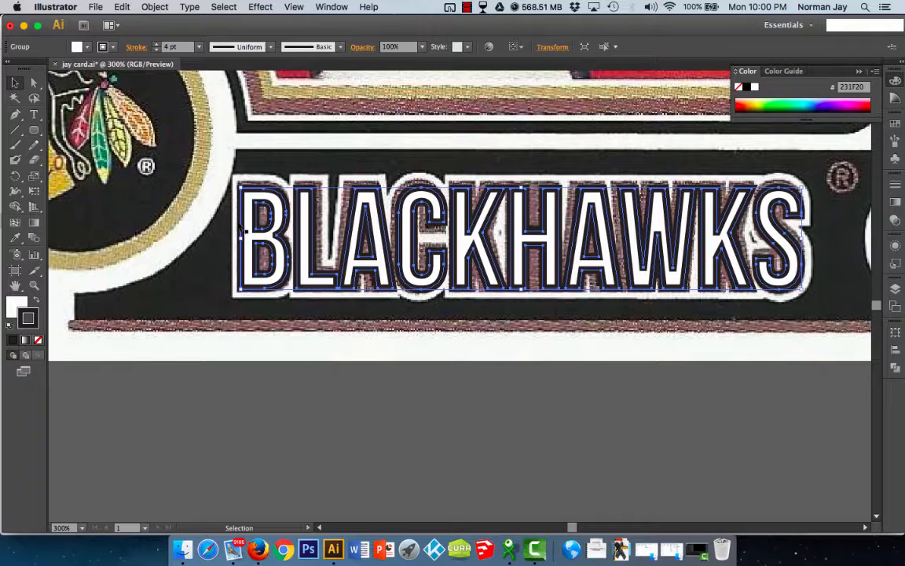
Align the BLACKHAWKS lettering's stroke to the outside of the letter shapes.
left_click(894, 184)
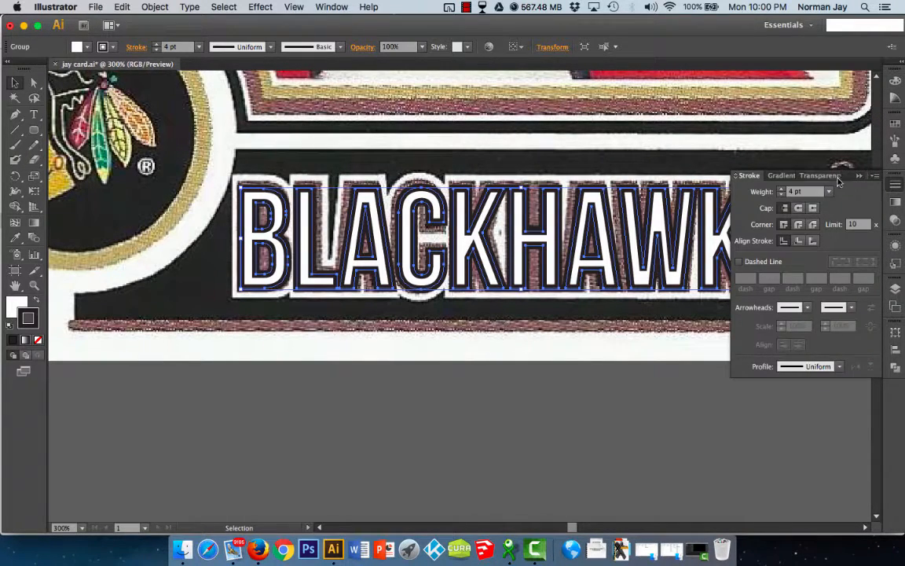
left_click(798, 242)
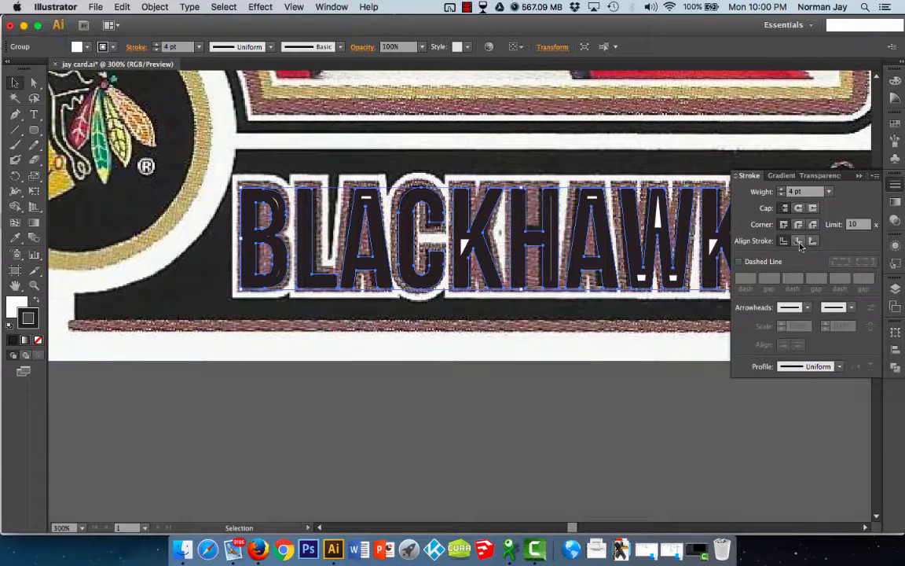
left_click(813, 242)
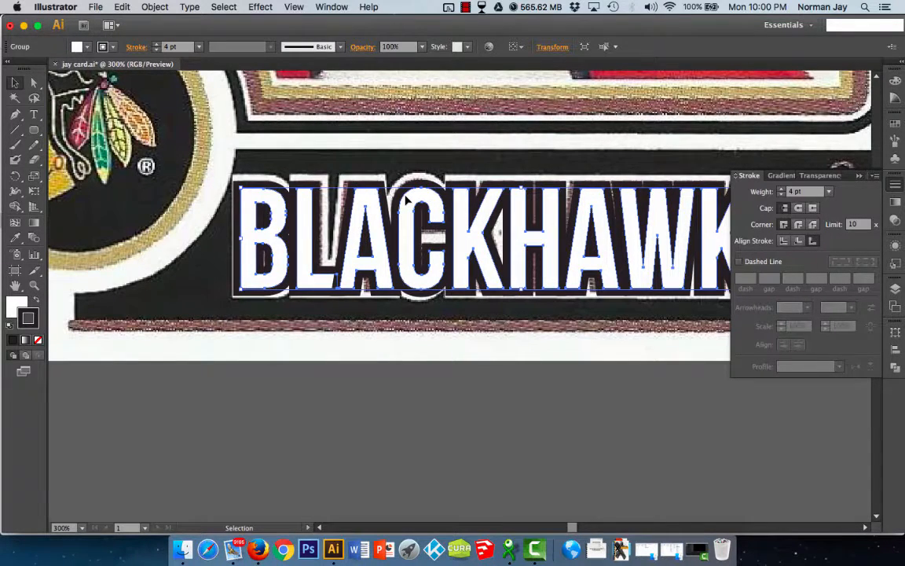
Check the BLACKHAWKS letter paths in outline view, then return to the colour preview.
key("super+y")
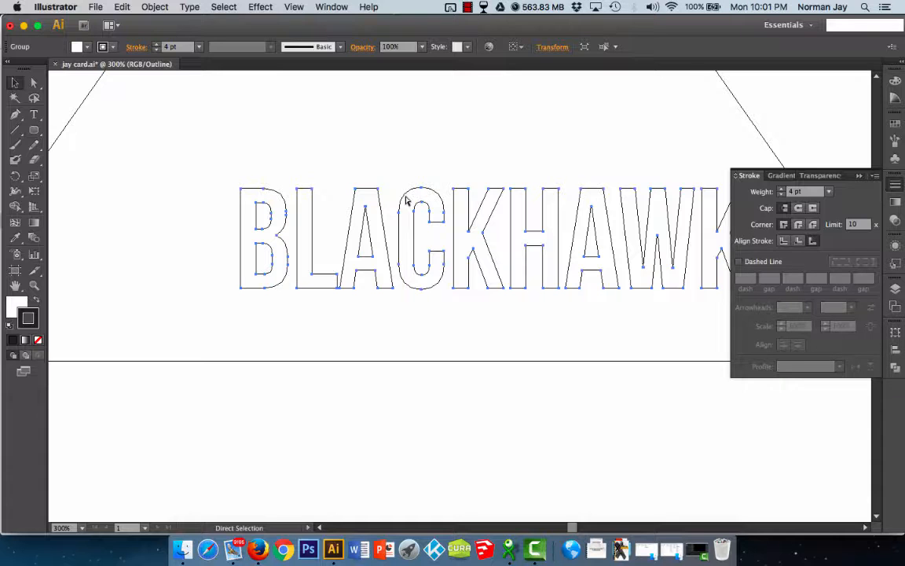
key("super+t")
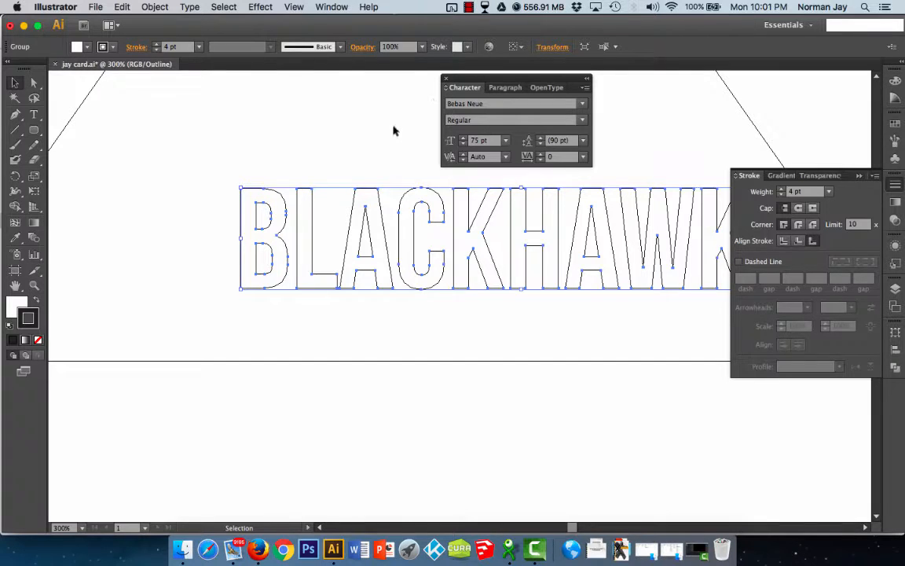
left_click(354, 114)
left_click(444, 80)
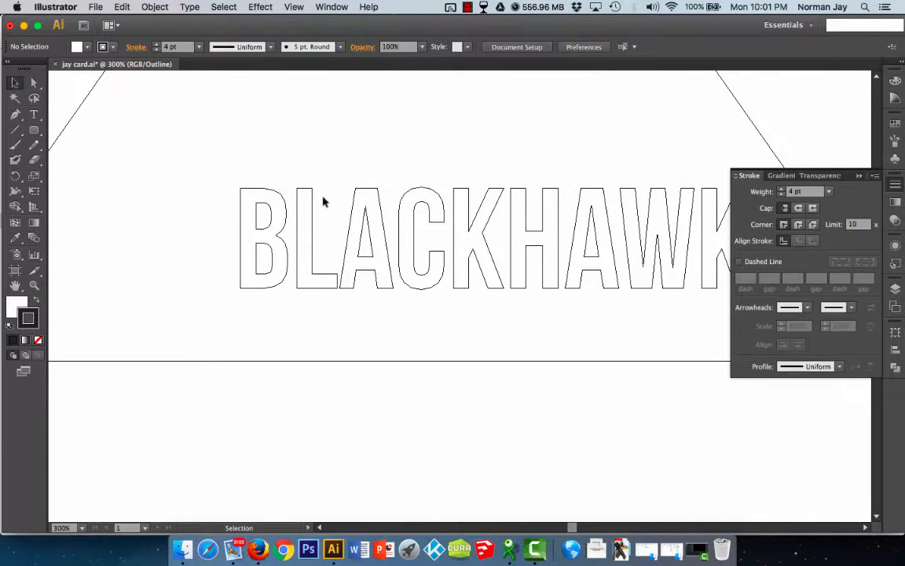
key("super+y")
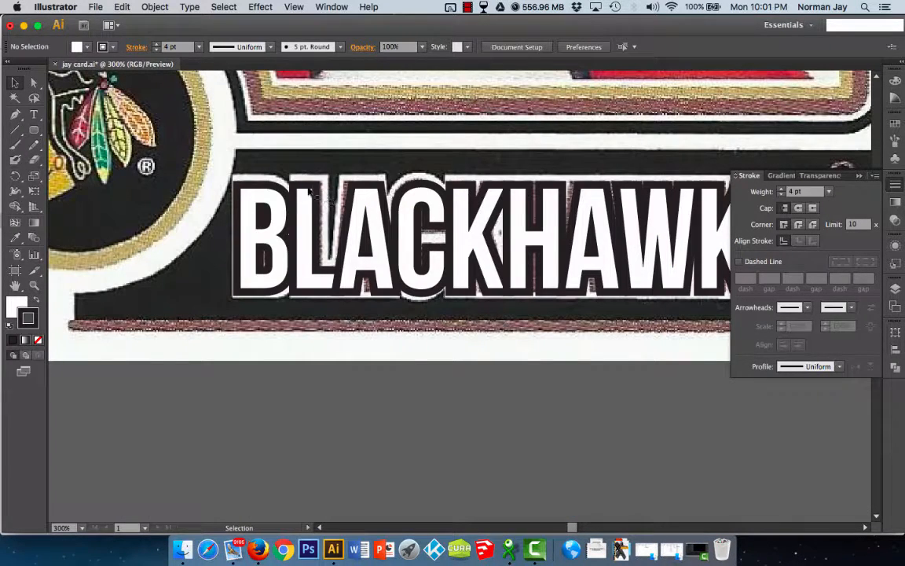
Remove the fill from the BLACKHAWKS lettering and expand its appearance to turn the stroke into filled shapes.
left_click(269, 234)
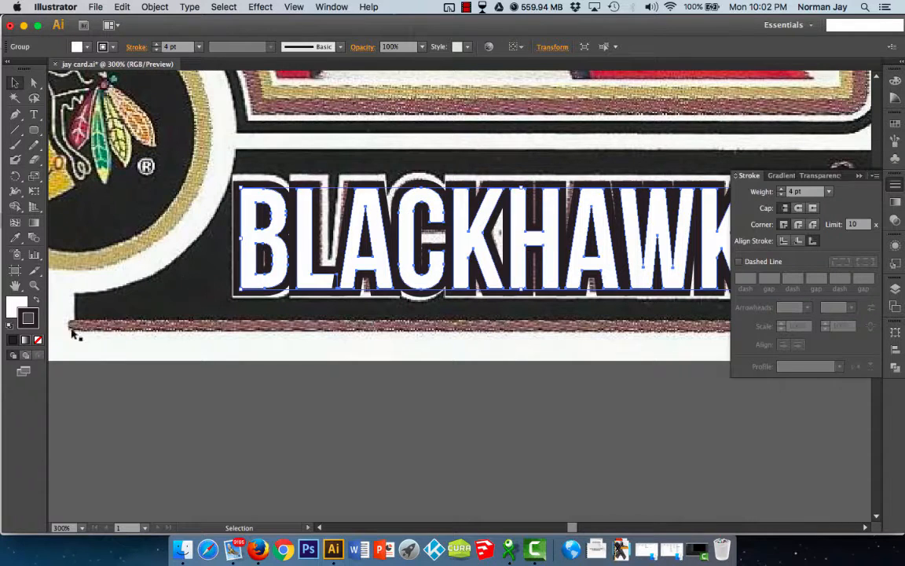
left_click(17, 303)
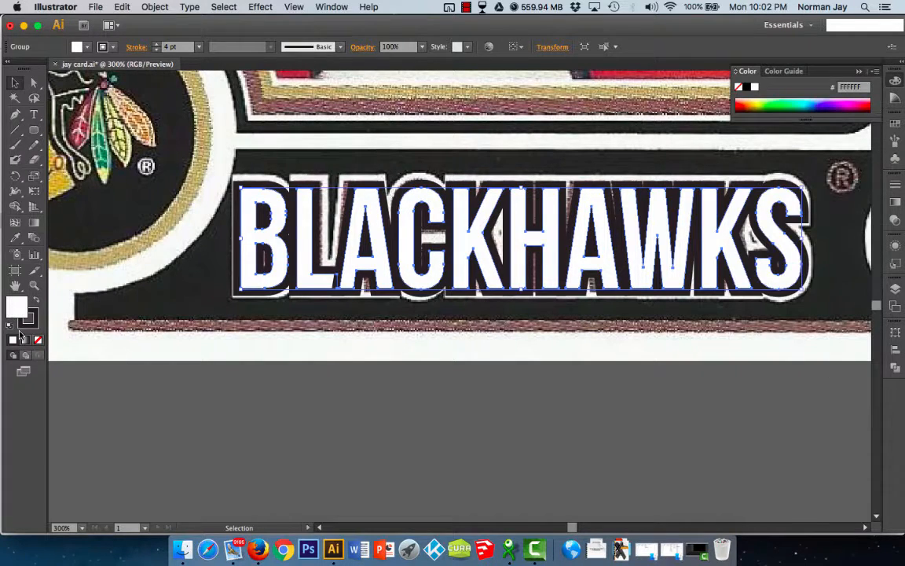
left_click(38, 340)
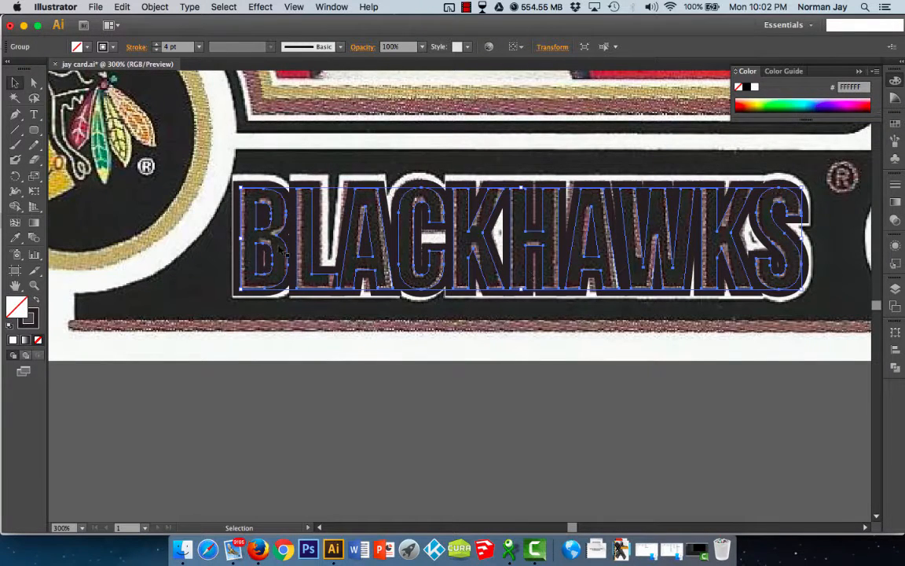
left_click(153, 7)
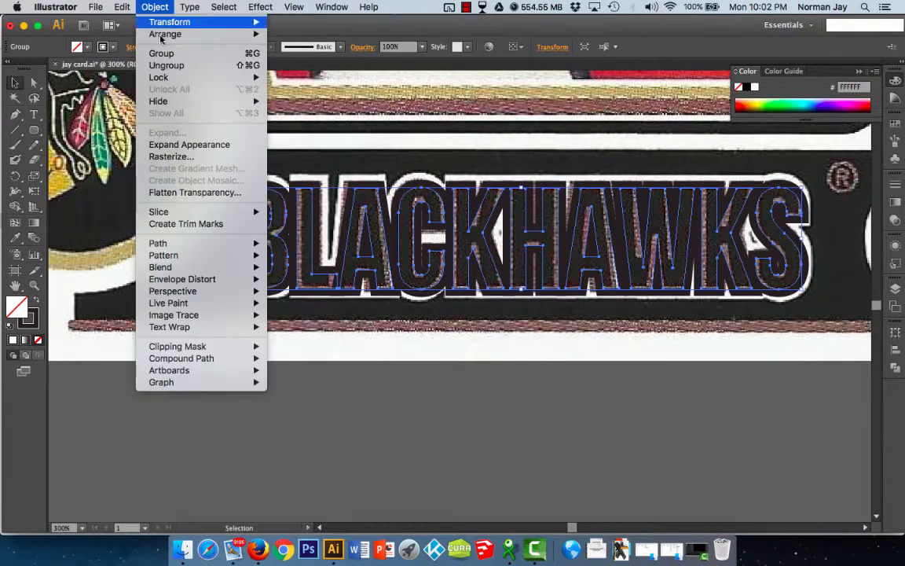
left_click(194, 146)
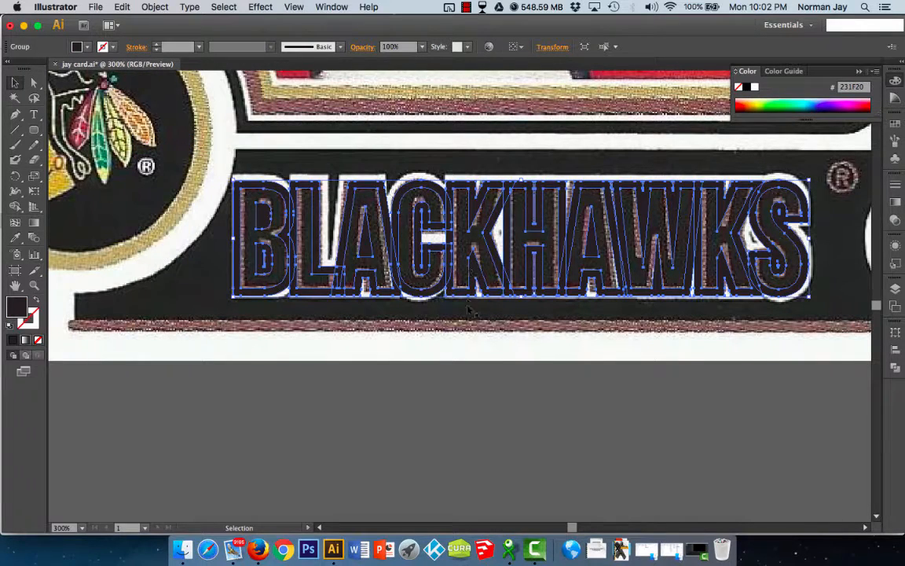
Unite the expanded BLACKHAWKS stroke shapes with Pathfinder.
left_click(425, 280)
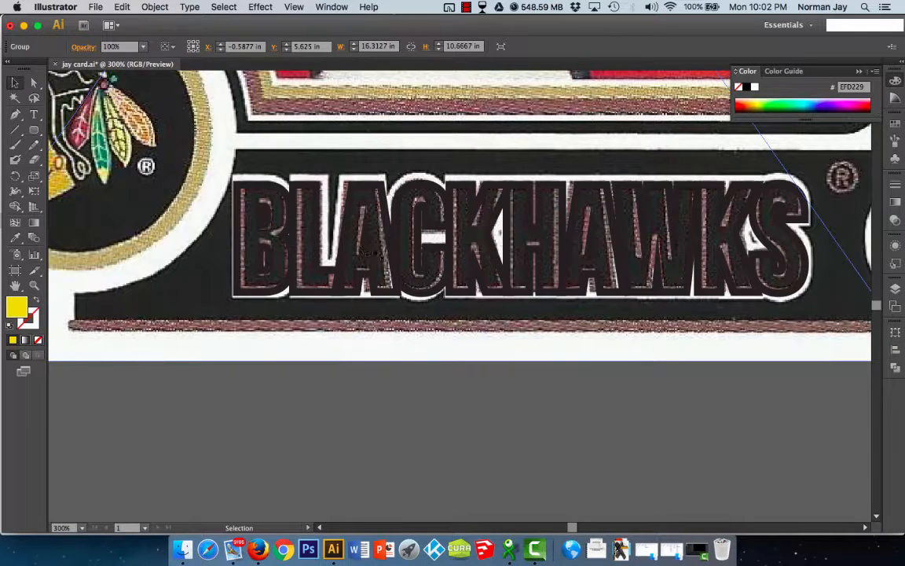
left_click(259, 198)
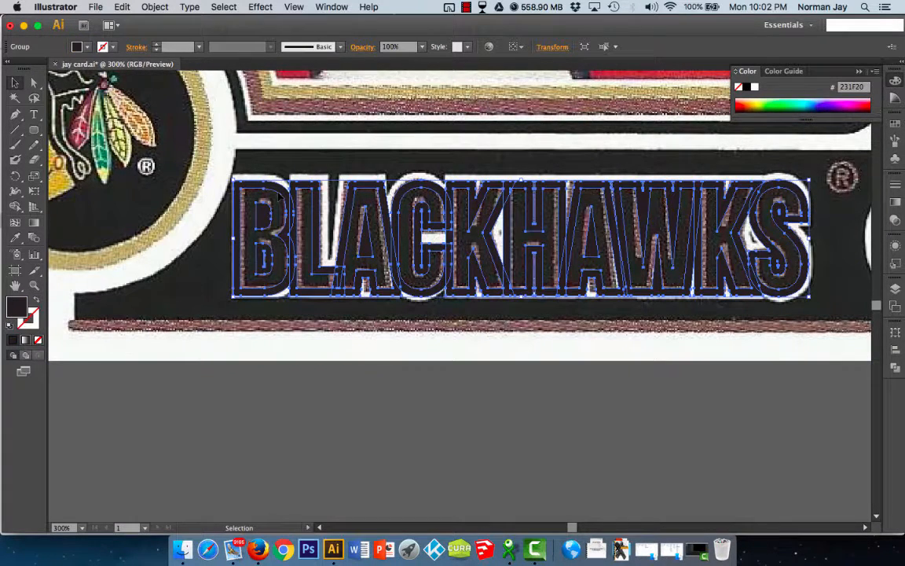
right_click(278, 196)
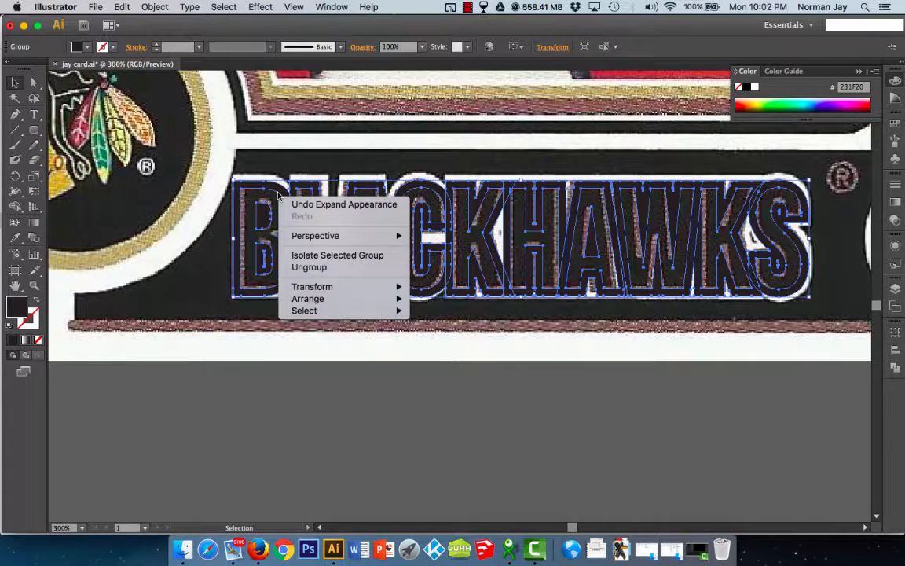
left_click(293, 163)
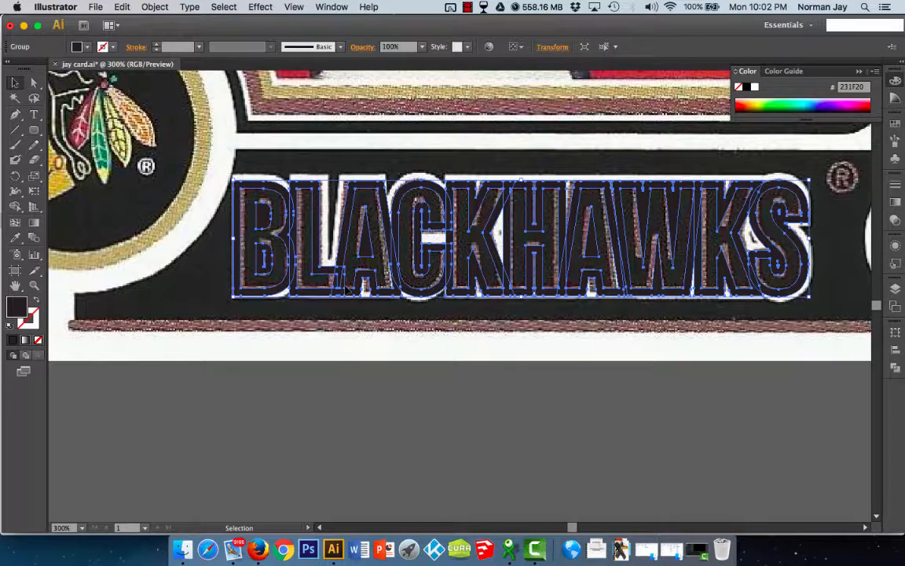
left_click(894, 367)
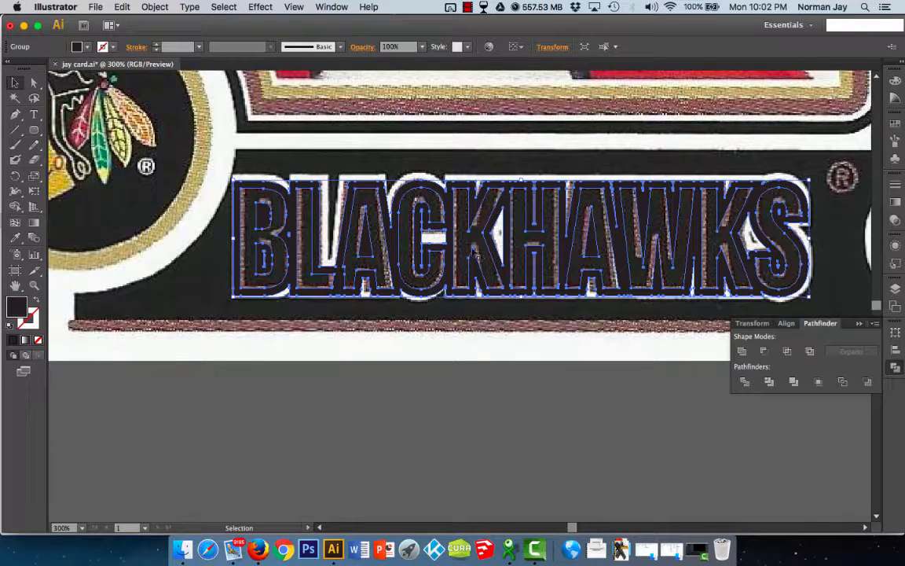
left_click(276, 346)
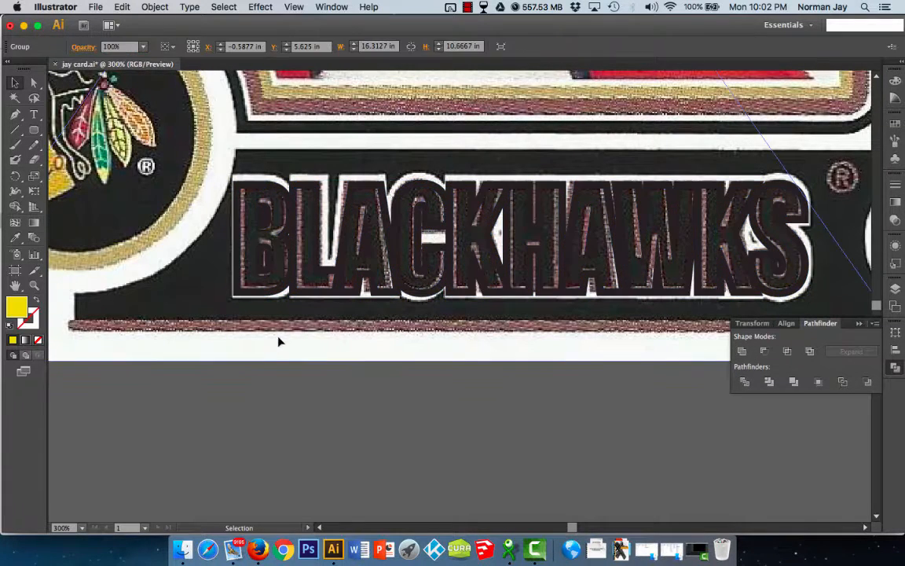
Ungroup the united BLACKHAWKS shapes, make them a compound path and release it into separate paths.
left_click(277, 245)
right_click(283, 240)
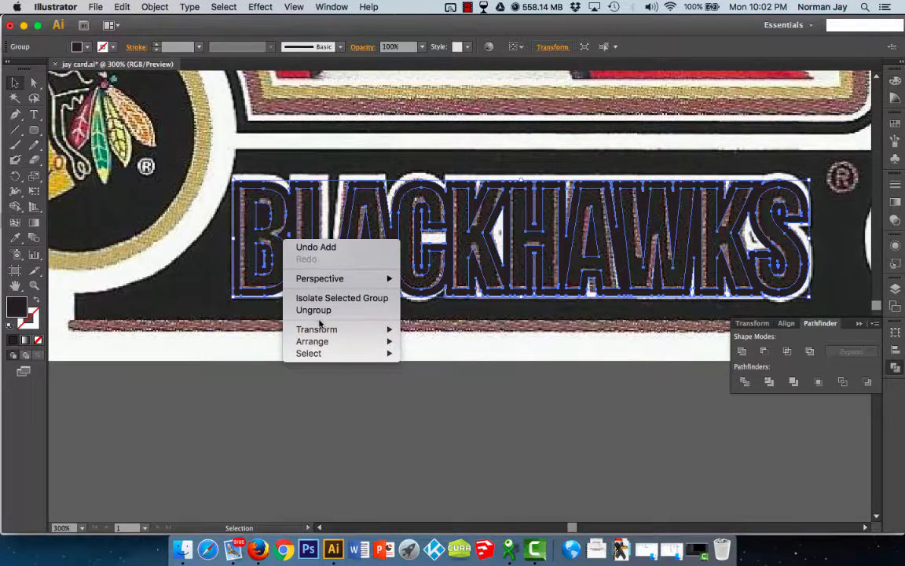
left_click(314, 310)
right_click(290, 253)
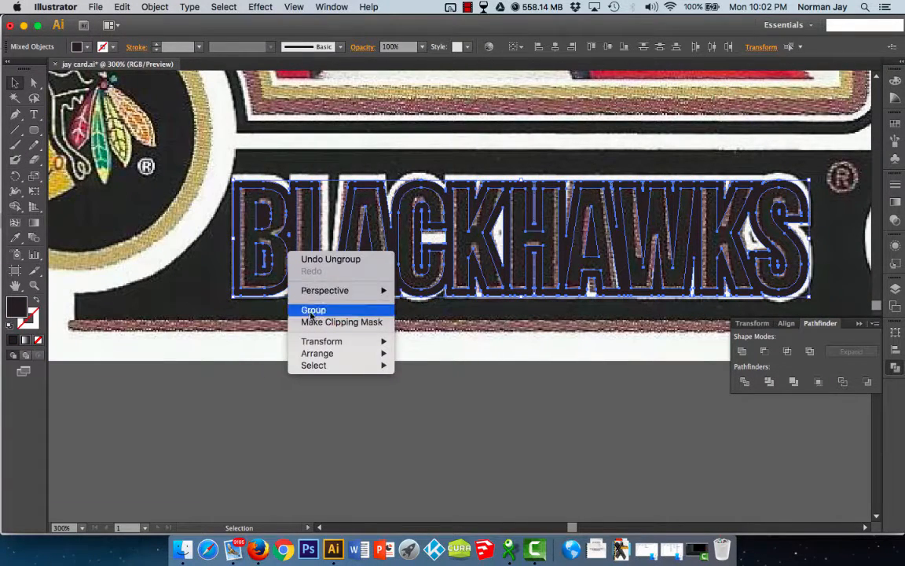
left_click(308, 171)
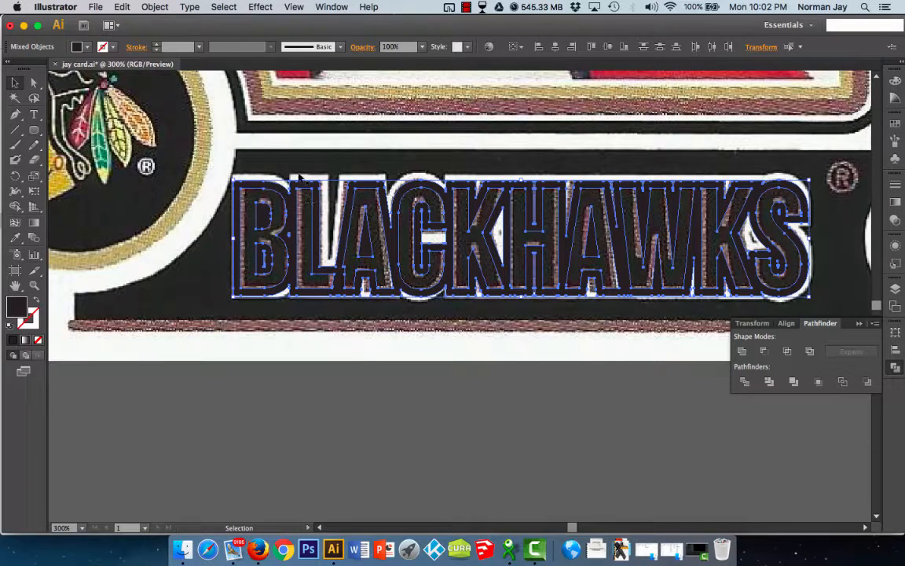
key("super+8")
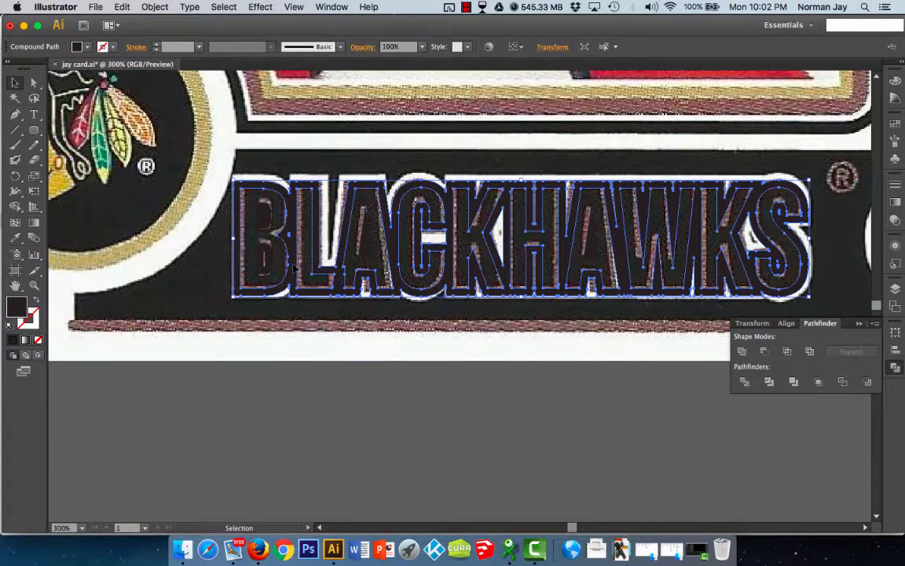
right_click(293, 267)
left_click(314, 337)
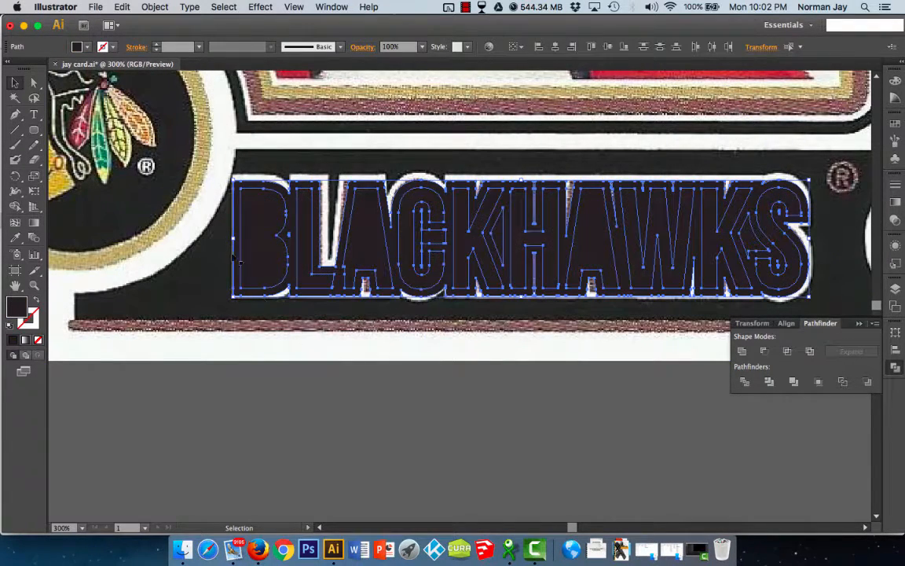
Leave out the outer outline and give the inner BLACKHAWKS paths a white fill with no stroke.
left_click(234, 207, "shift")
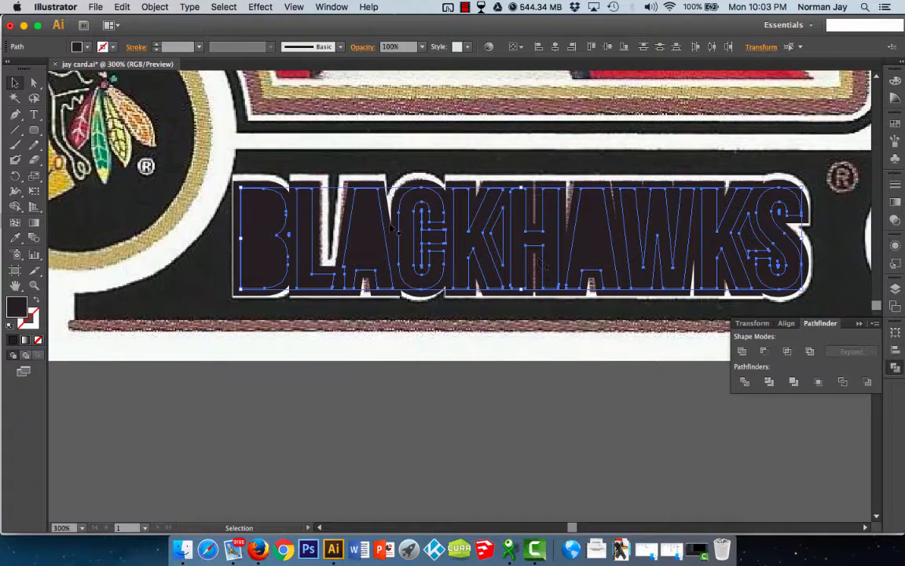
left_click(9, 324)
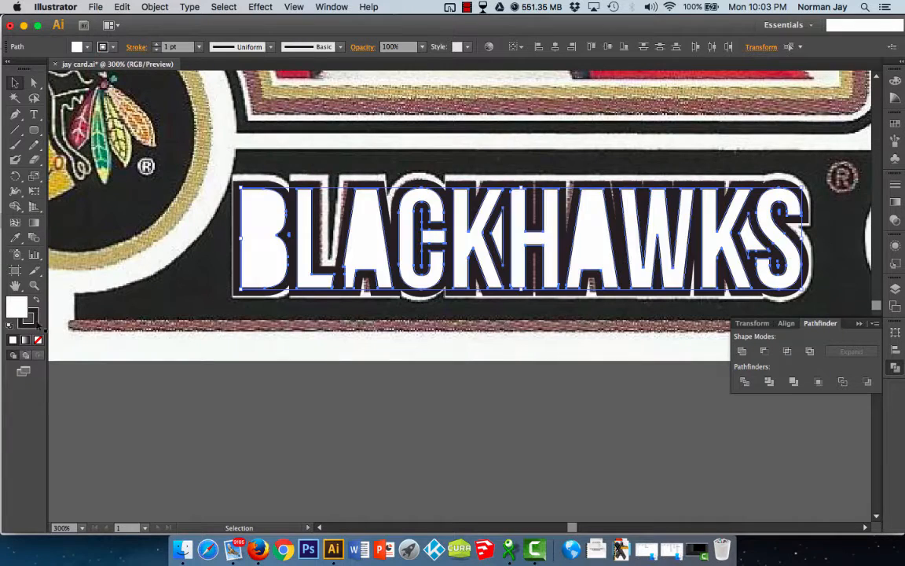
left_click(37, 322)
left_click(270, 237)
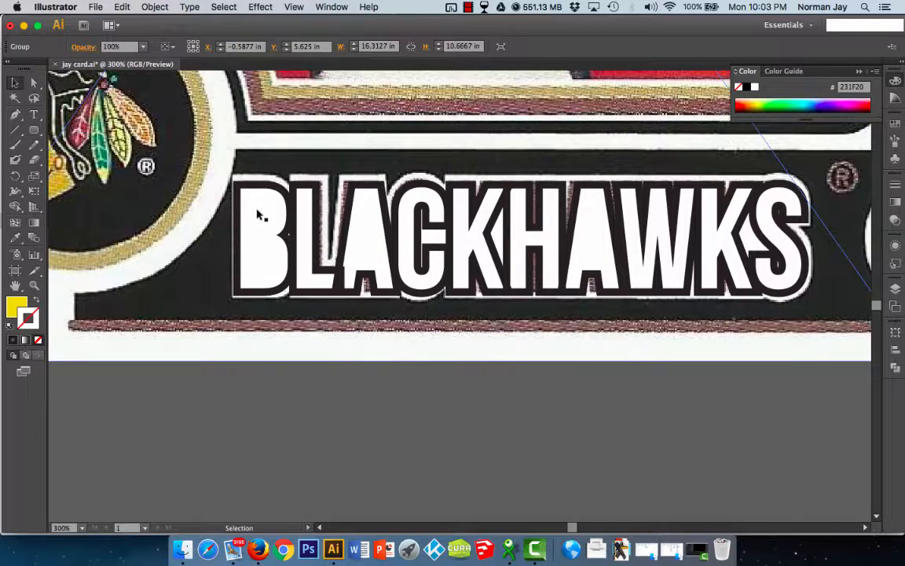
Give the counters of B and both As, plus the enclosed gaps around C, both Ks and S, a black fill and no stroke.
key("super+y")
left_click(259, 210)
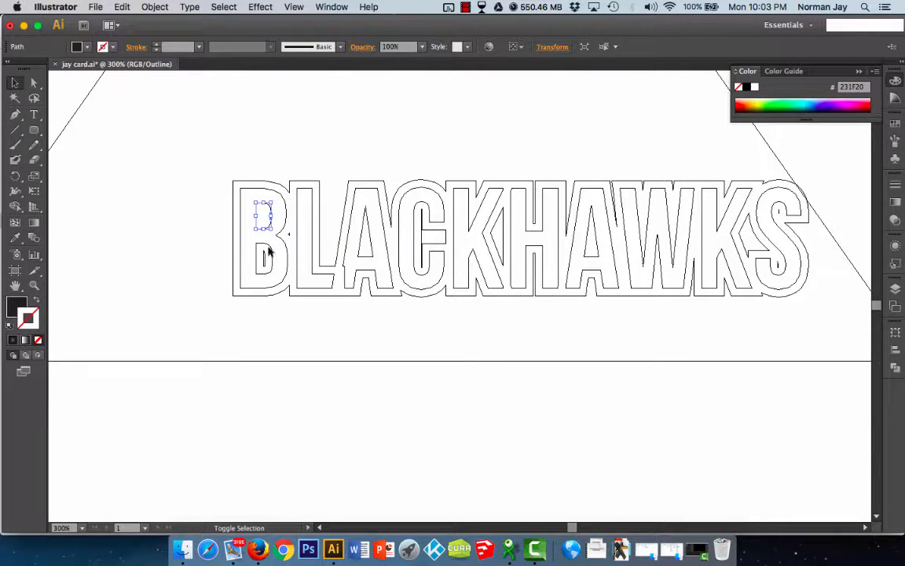
left_click(267, 249, "shift")
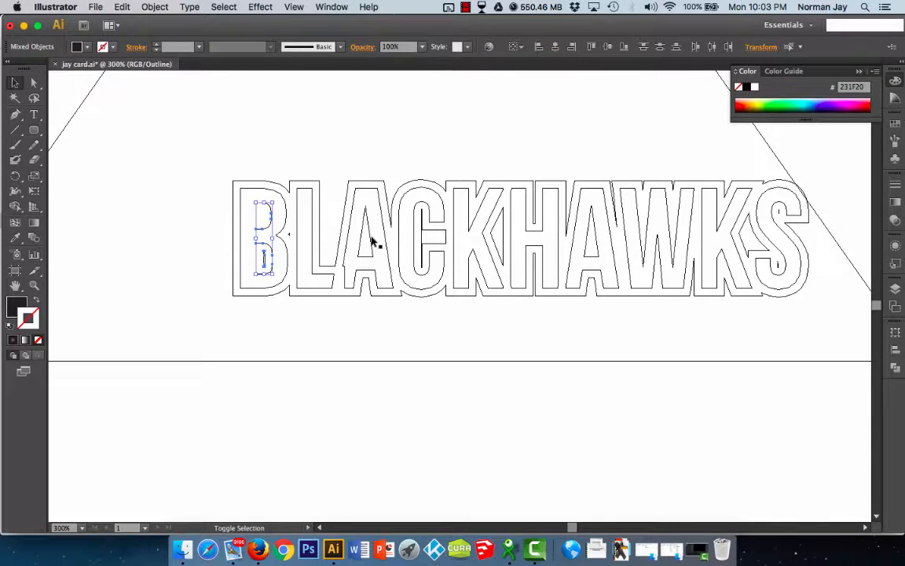
left_click(372, 244, "shift")
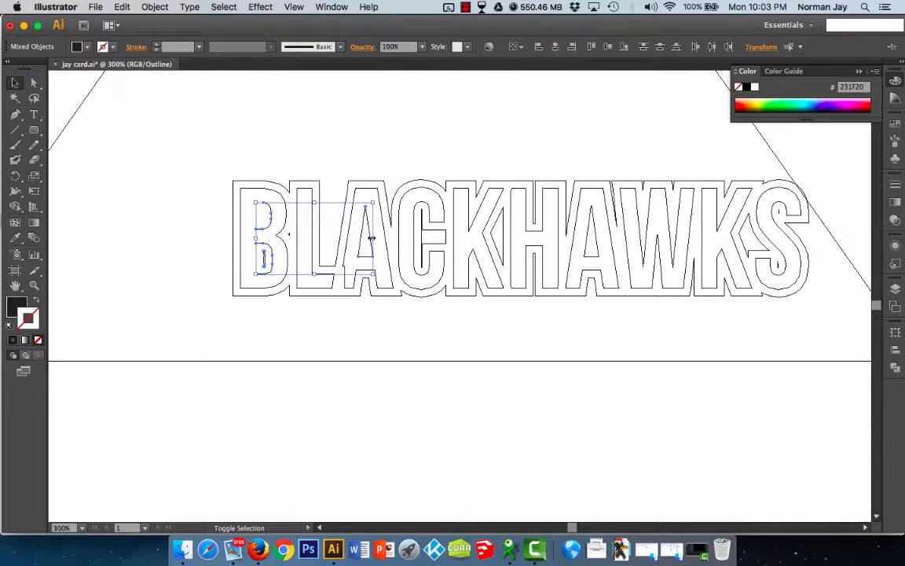
left_click(416, 226, "shift")
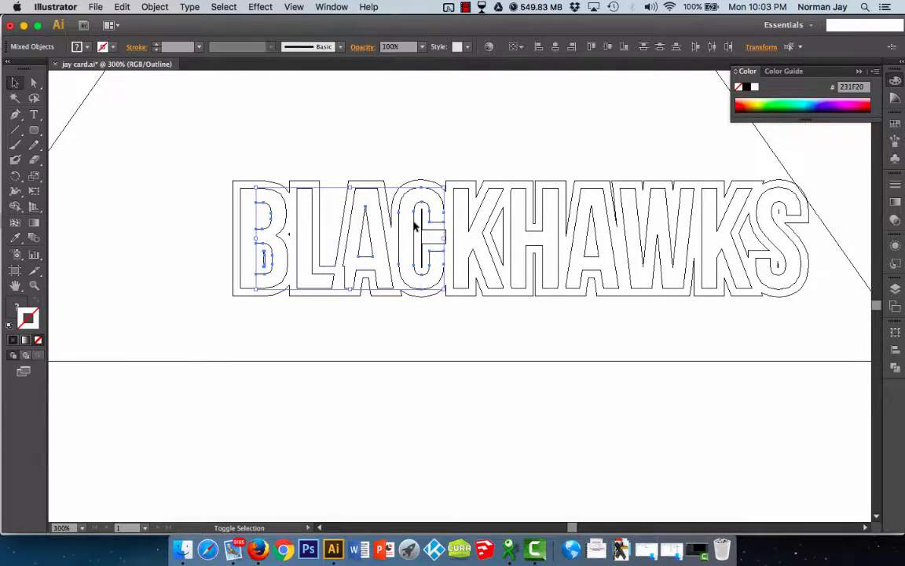
left_click(414, 224, "shift")
left_click(422, 227, "shift")
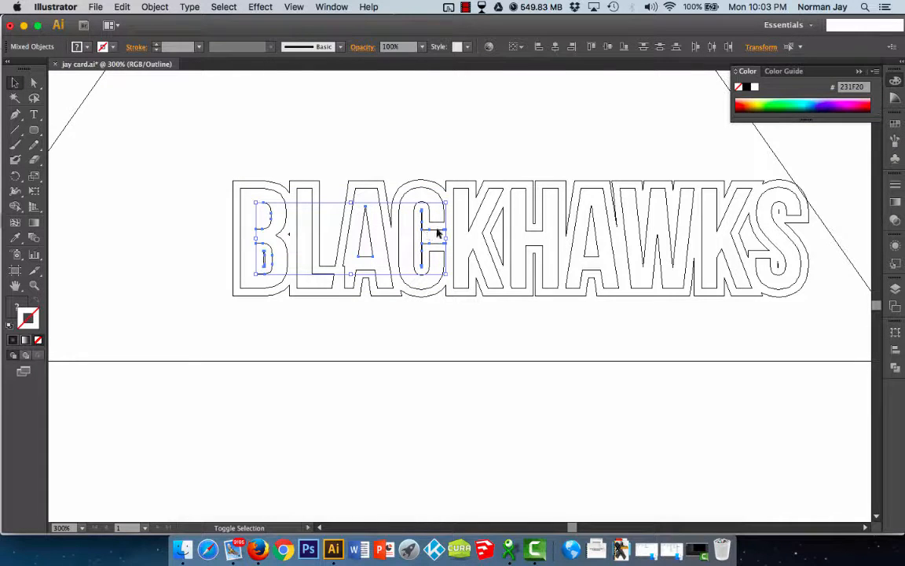
left_click(493, 233, "shift")
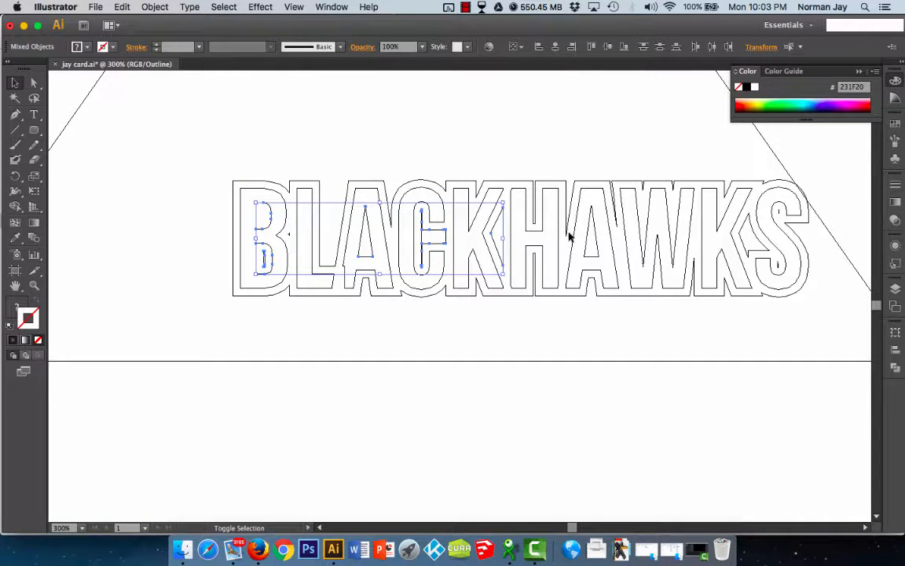
left_click(587, 250, "shift")
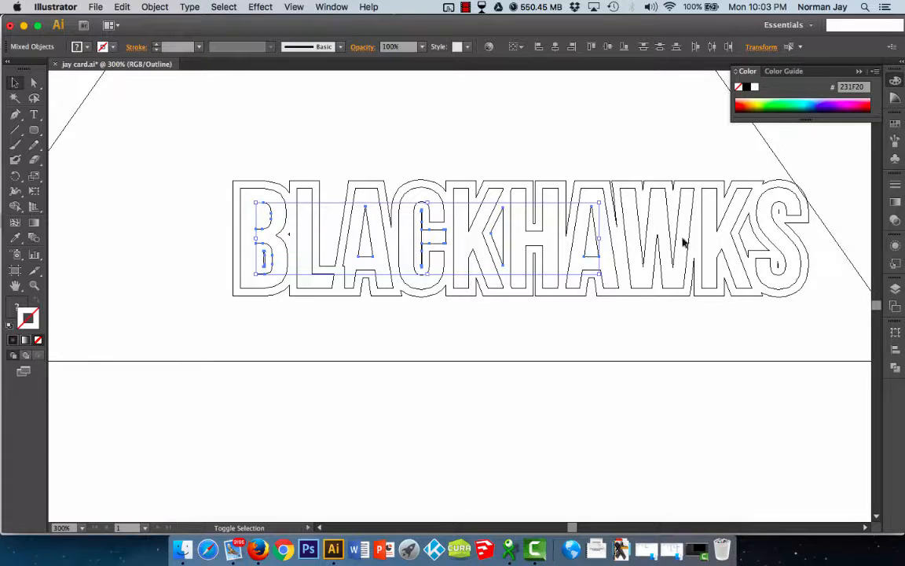
left_click(741, 242, "shift")
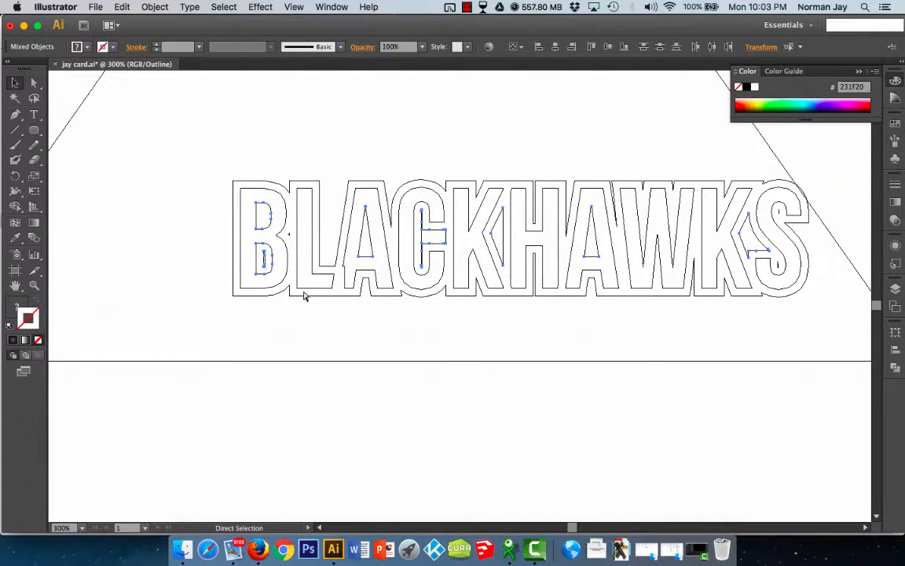
key("super+y")
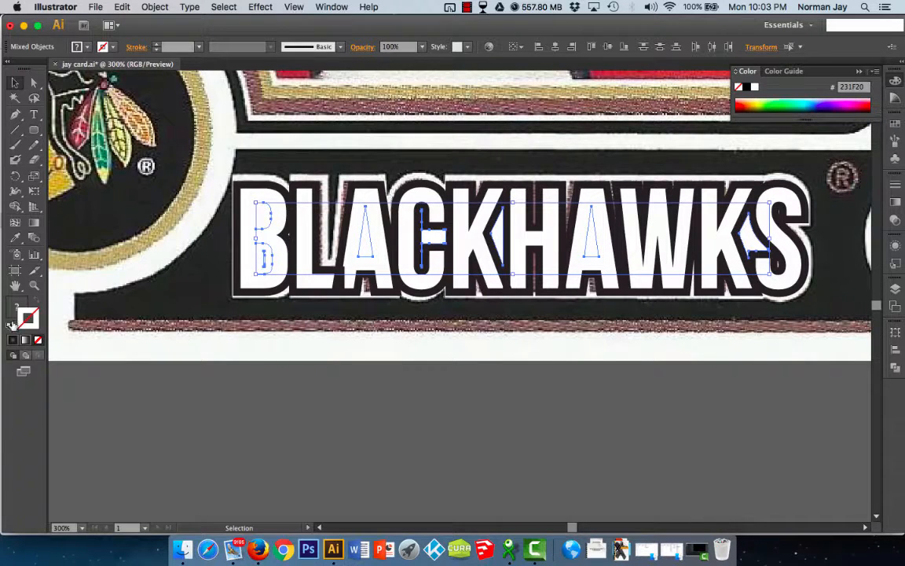
left_click(10, 323)
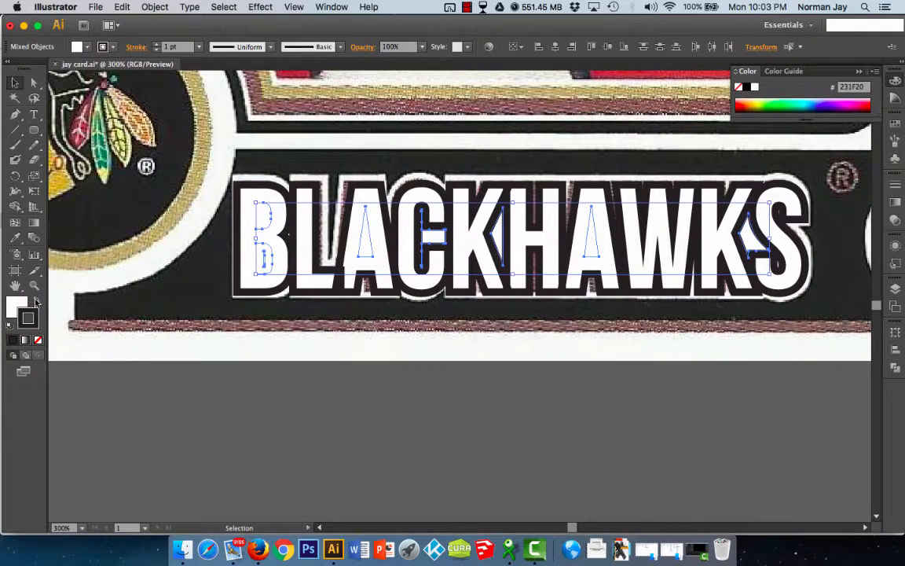
left_click(36, 300)
left_click(39, 340)
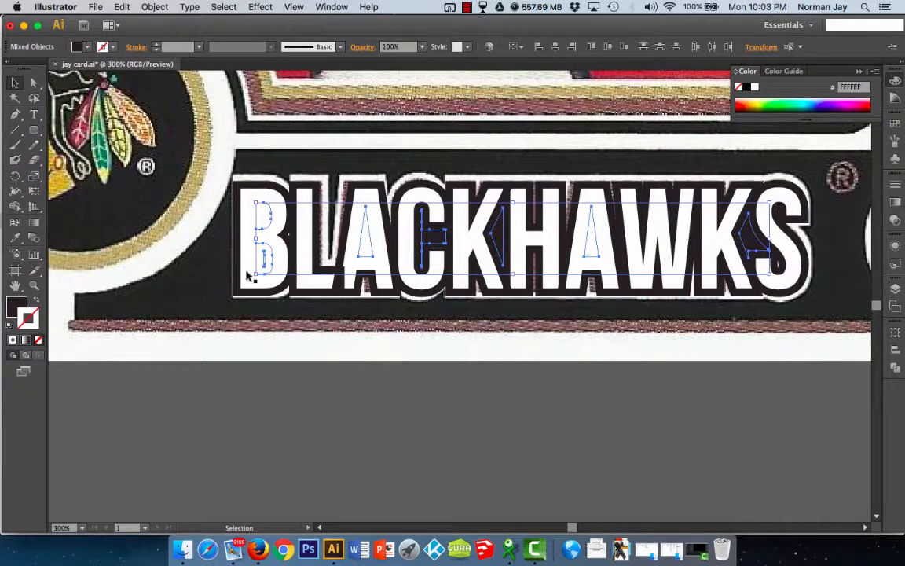
Bring the black counters and enclosed gaps of the BLACKHAWKS letters to the front.
left_click(155, 7)
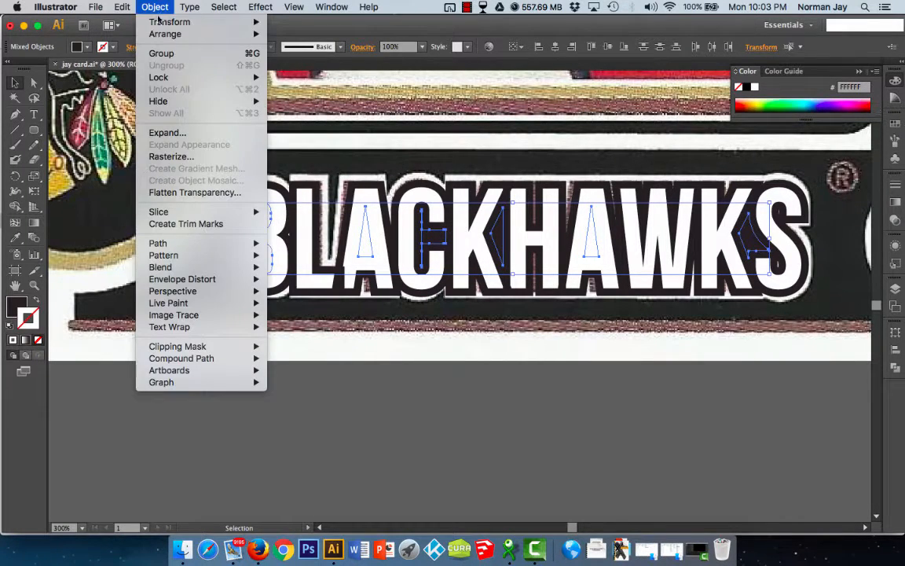
mouse_move(165, 35)
left_click(302, 34)
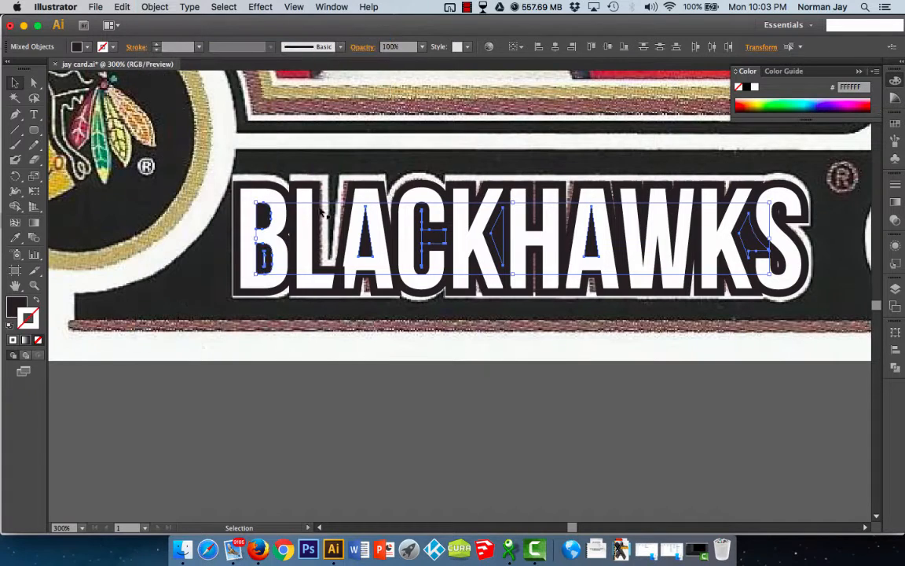
left_click(831, 320)
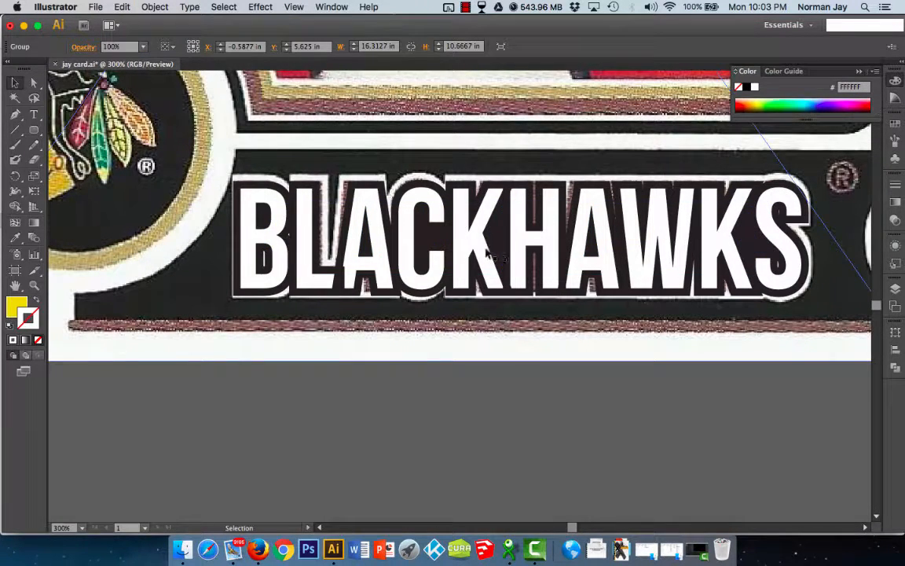
Add a 4 pt white stroke aligned to the outside of the black outline shape around BLACKHAWKS.
left_click(265, 186)
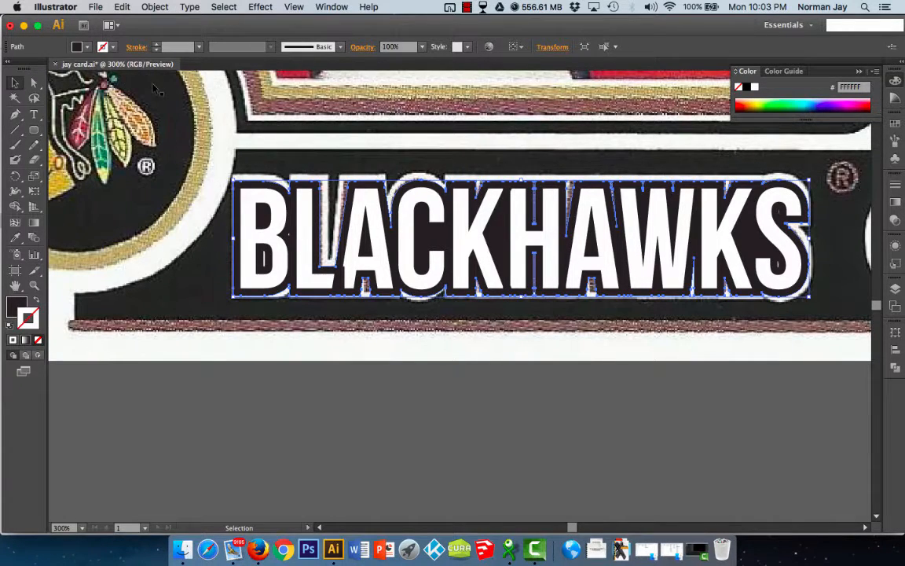
left_click(156, 44)
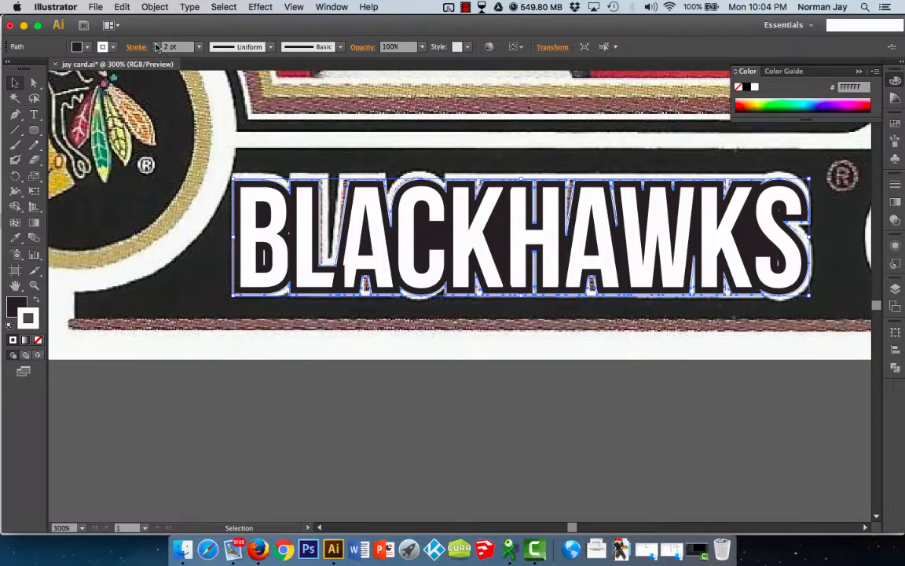
left_click(156, 44)
left_click(156, 45)
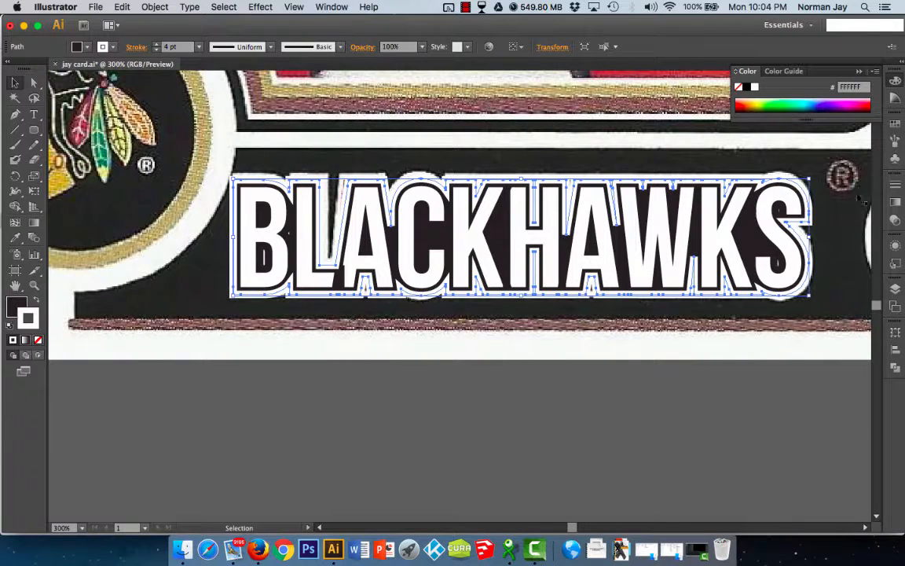
left_click(894, 183)
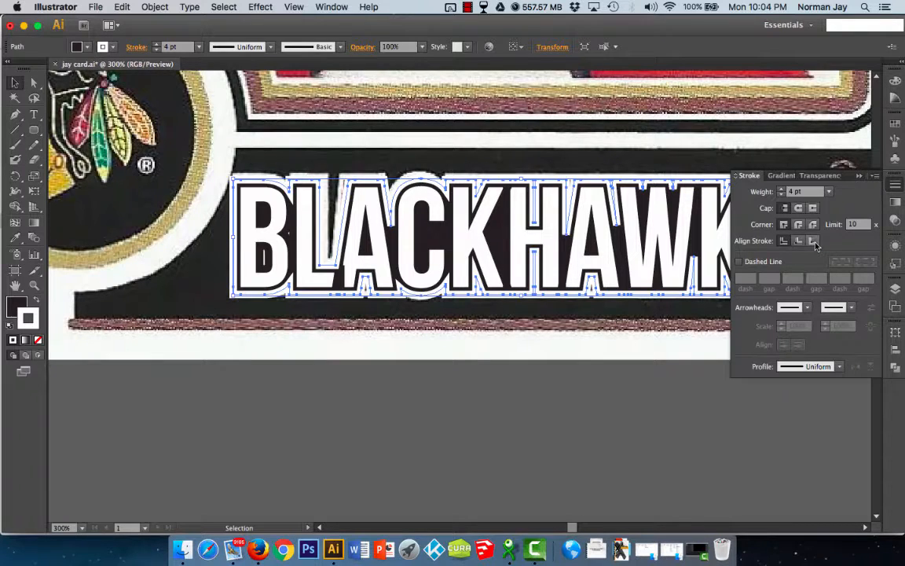
left_click(813, 241)
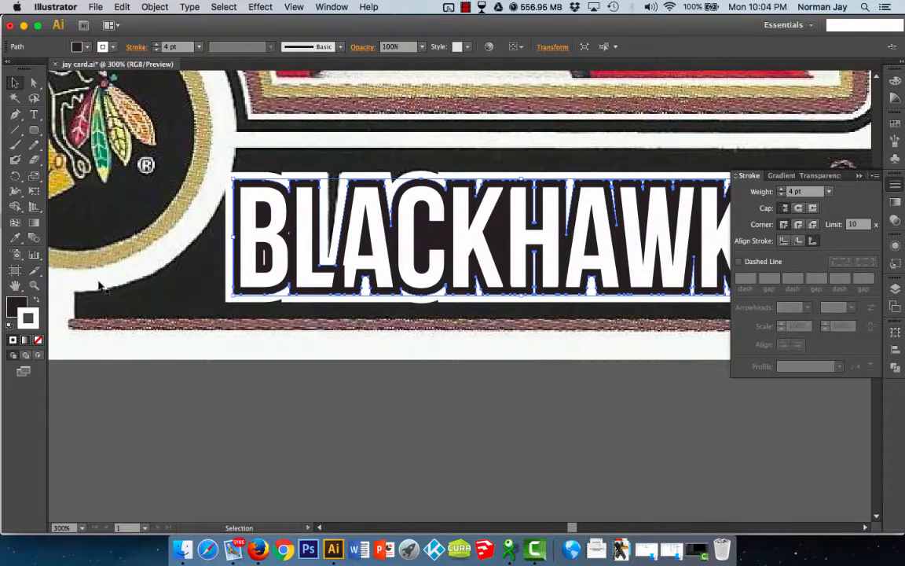
Remove the outline shape's fill and expand its appearance so the white stroke becomes a filled shape.
left_click(10, 307)
left_click(38, 340)
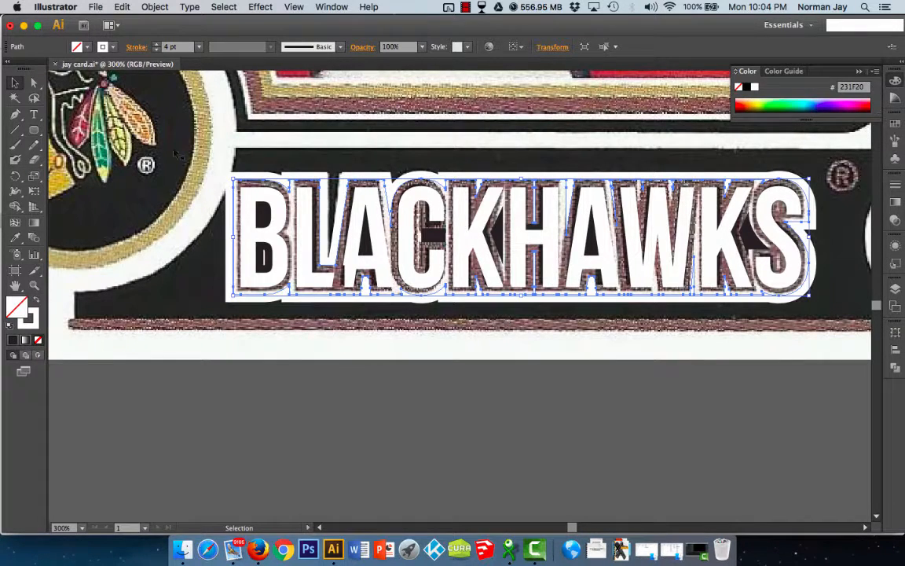
left_click(154, 6)
left_click(177, 143)
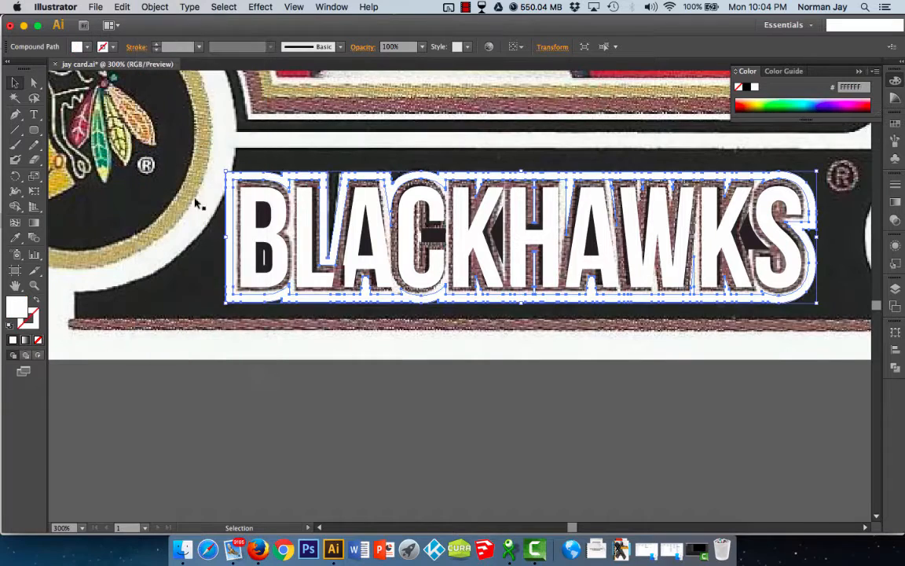
Release the expanded outline's compound path and give its inner path a black fill with no stroke.
right_click(267, 183)
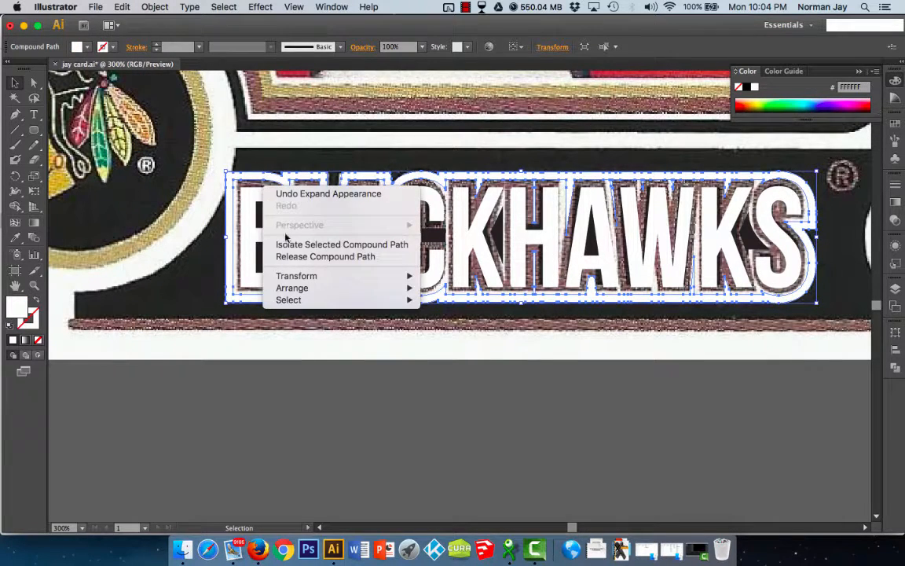
left_click(299, 256)
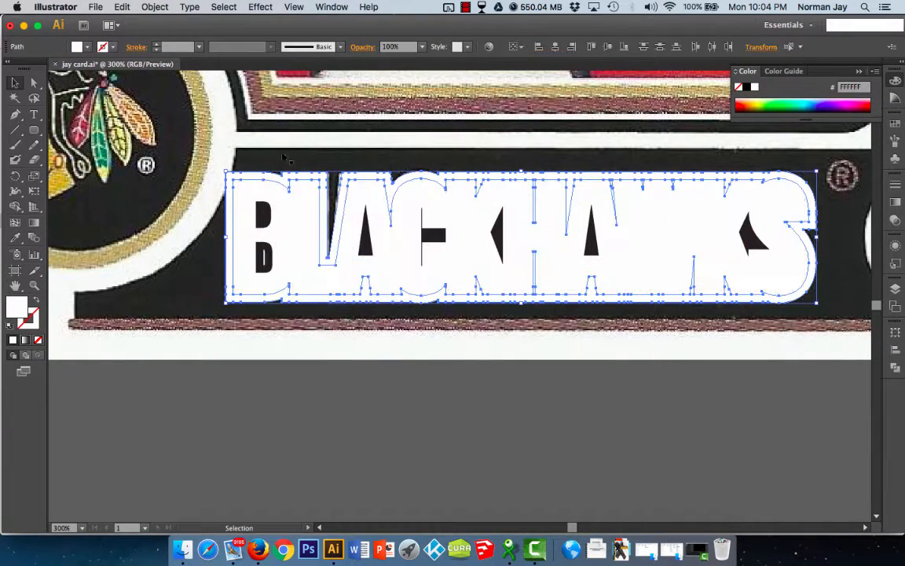
left_click(246, 181)
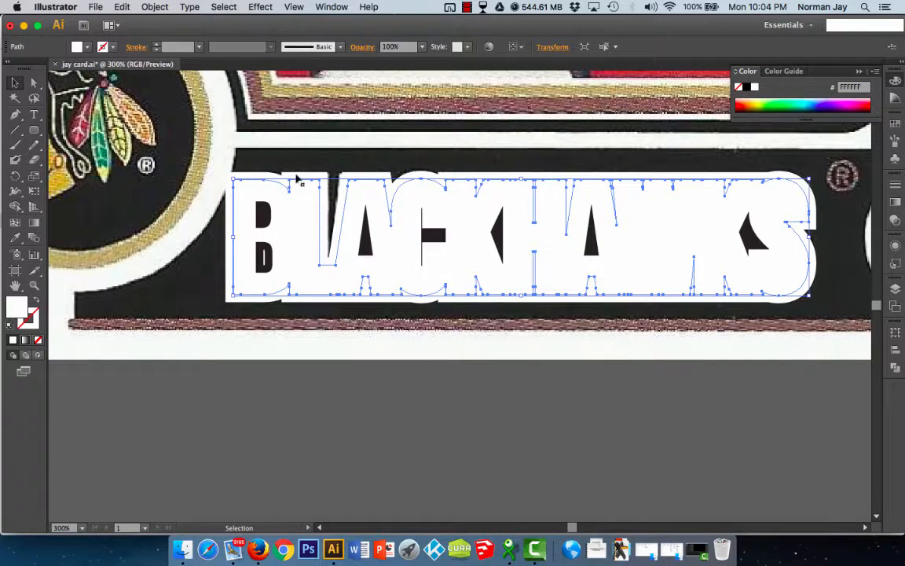
left_click(11, 322)
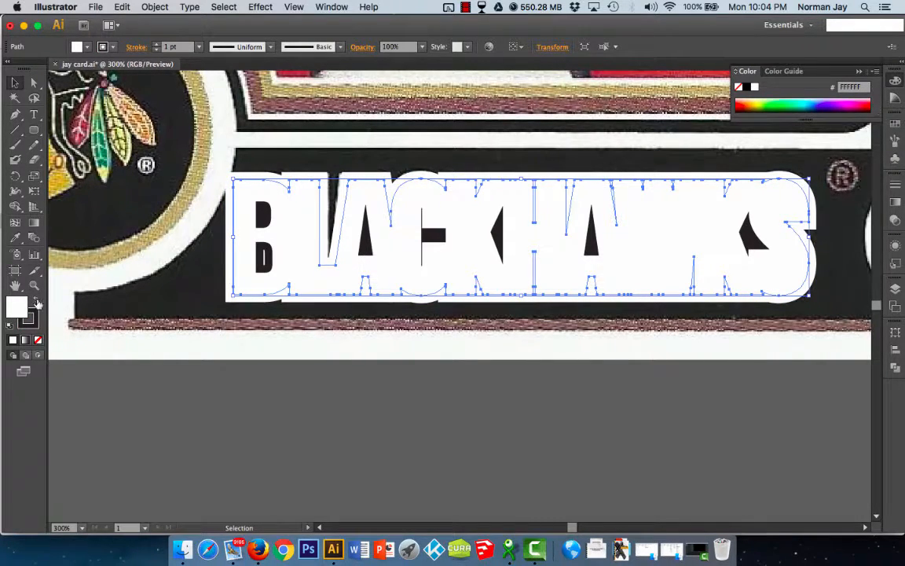
left_click(36, 301)
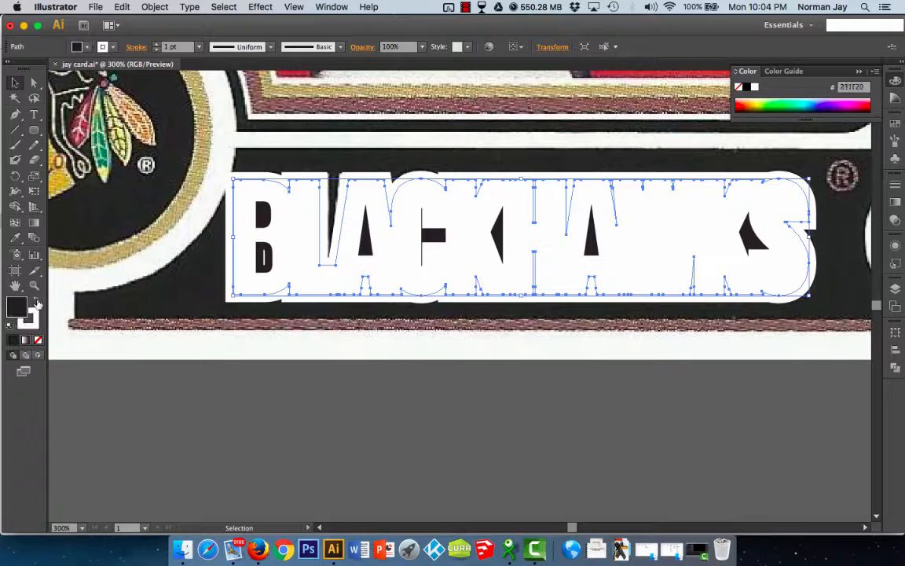
left_click(37, 339)
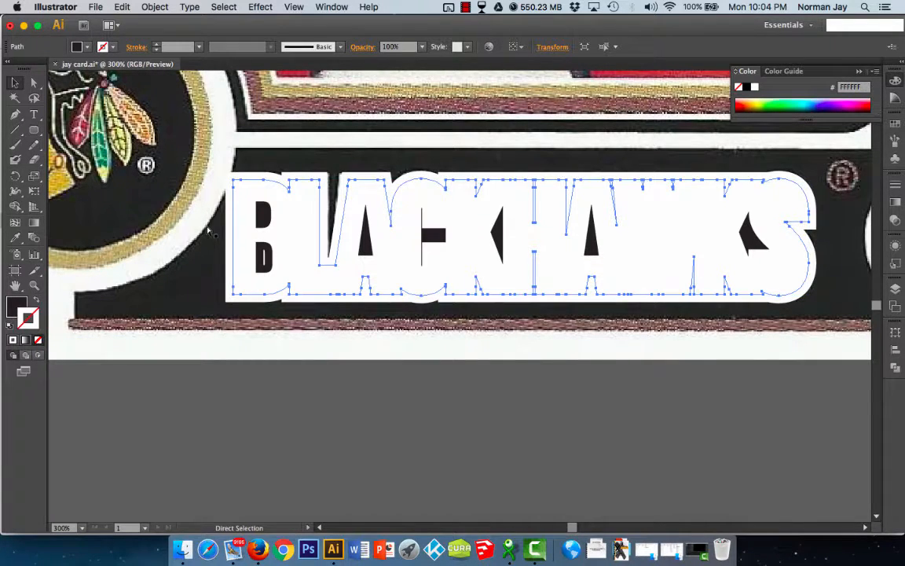
Bring the black inner outline path forward one level in the stacking order, then deselect it.
left_click(154, 6)
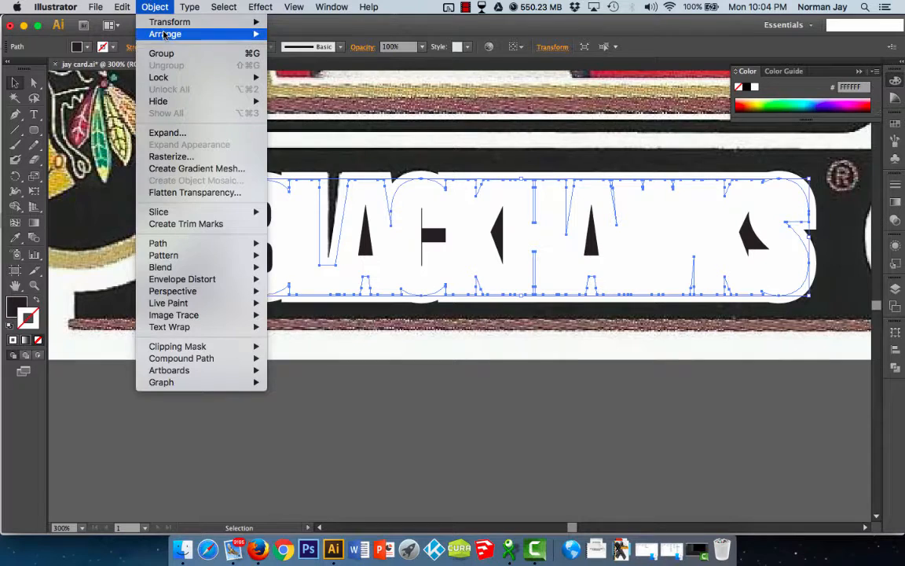
mouse_move(150, 34)
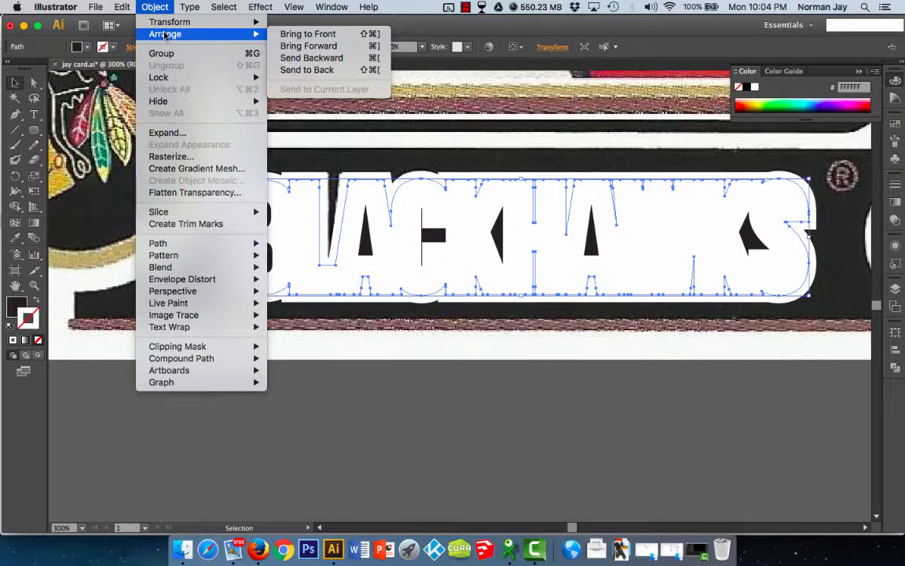
left_click(305, 48)
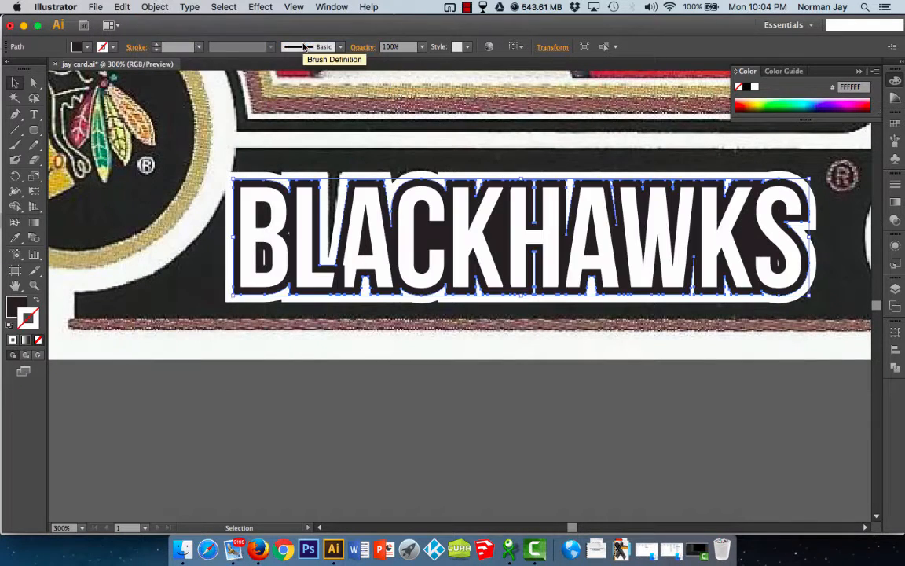
left_click(416, 380)
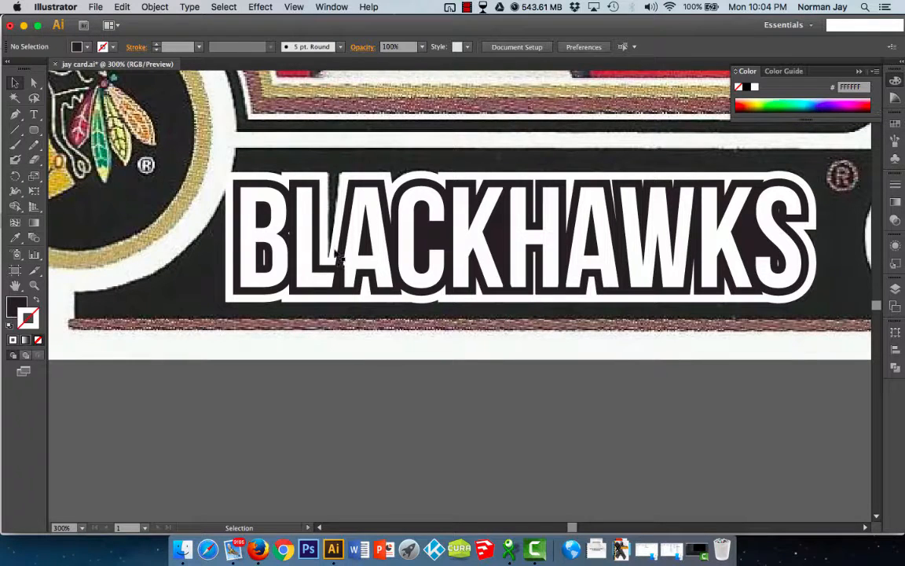
Select all the BLACKHAWKS lettering shapes, leave the reference card out of the selection, and move them just below the card.
left_click_drag(214, 349, 690, 145)
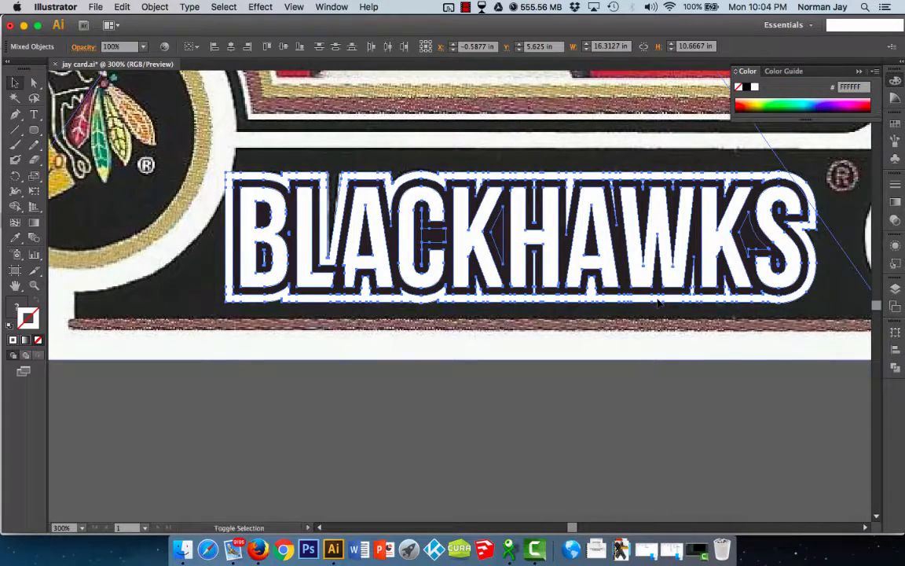
key("shift+Down")
key("shift+Down")
key("shift+Down")
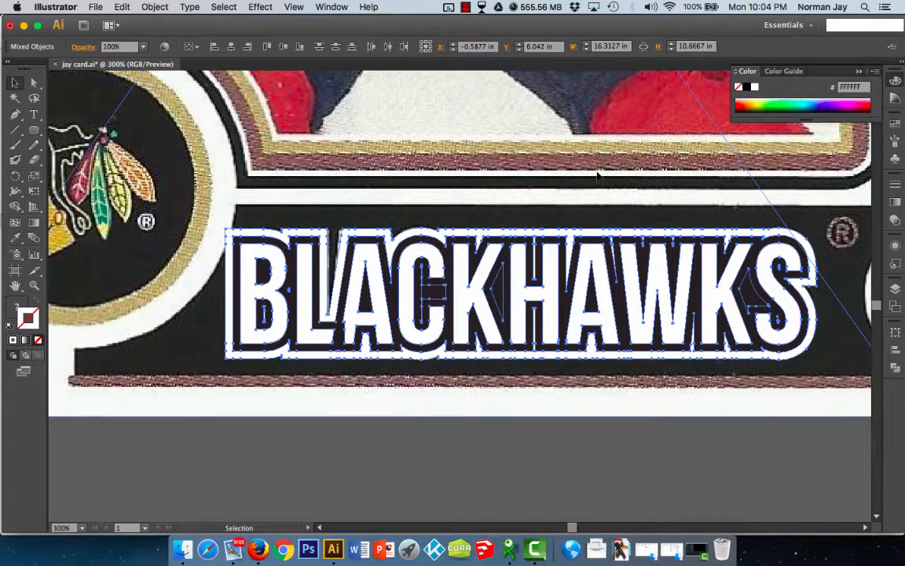
key("shift+Down")
key("shift+Down")
key("shift+Up")
key("shift+Up")
key("shift+Up")
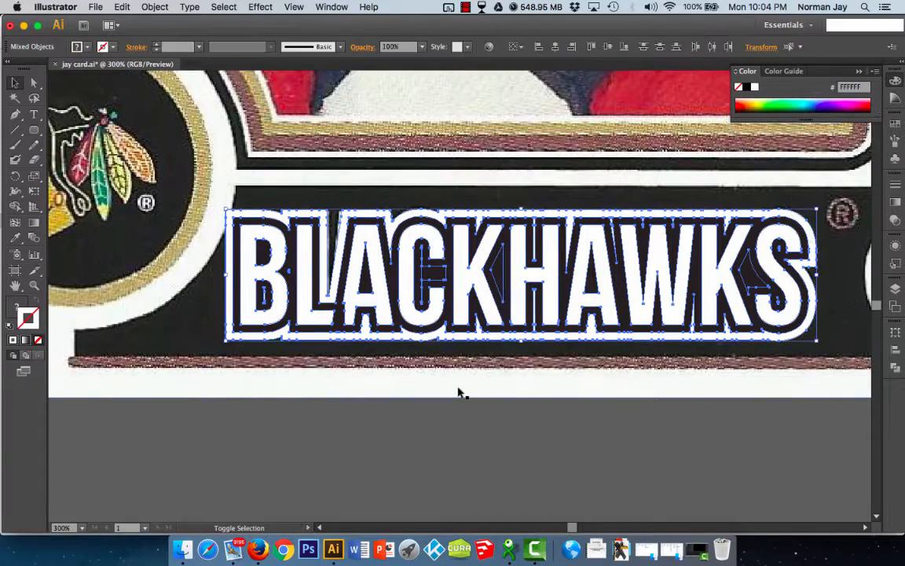
key("shift+Down")
key("shift+Down")
key("shift+Down")
key("shift+Down")
key("shift+Down")
key("shift+Down")
key("shift+Down")
key("shift+Down")
key("shift+Down")
key("shift+Down")
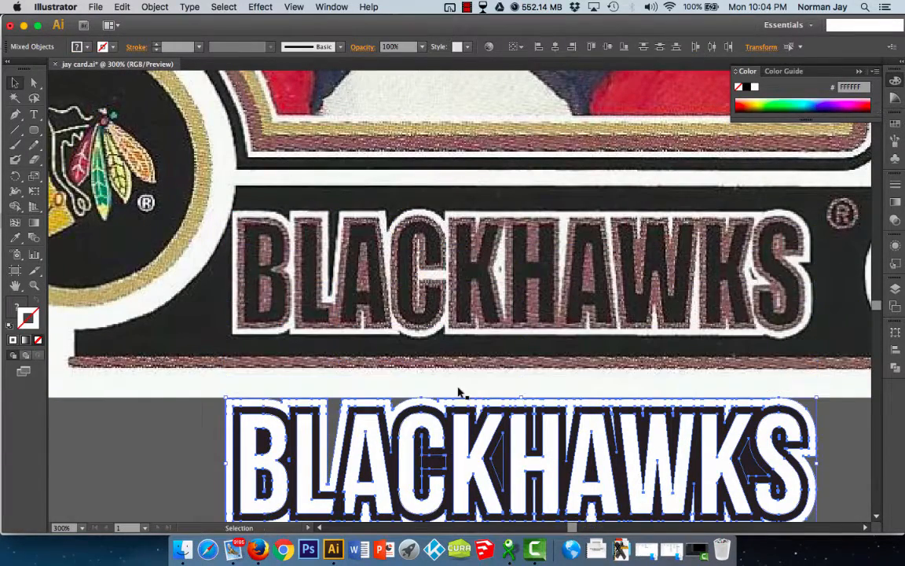
scroll(411, 403, "down", 5)
scroll(336, 318, "up", 1)
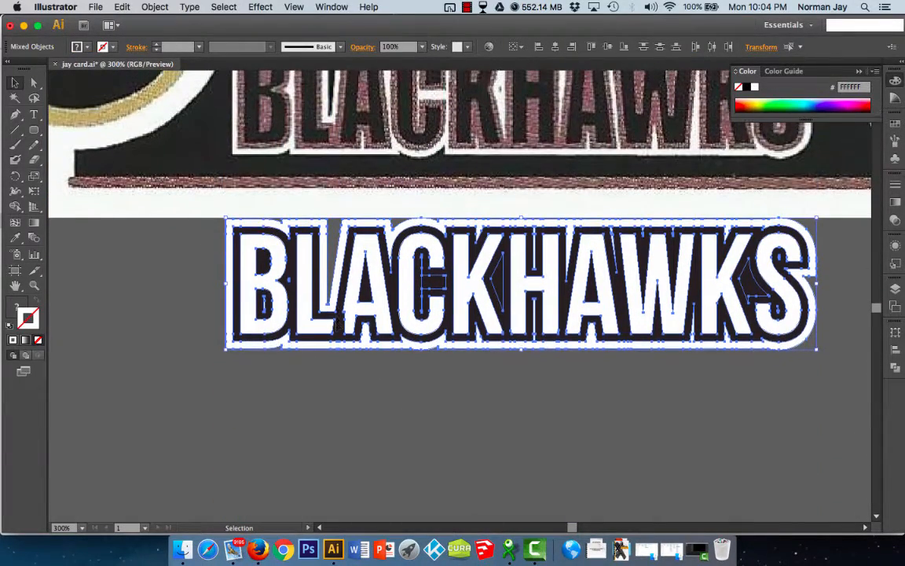
left_click(220, 275)
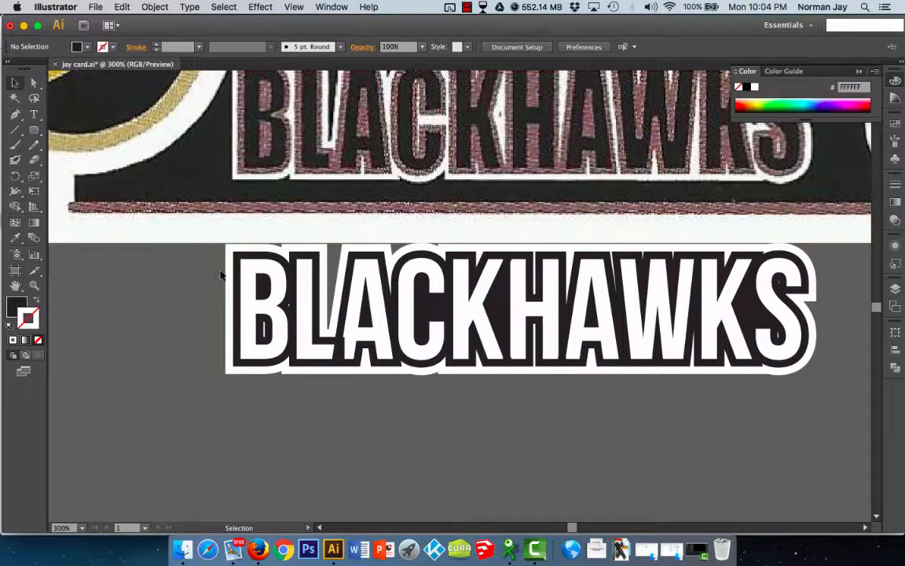
Fill the black outline shape around the letters with the maroon sampled from the reference card's lower stripe.
left_click(237, 272)
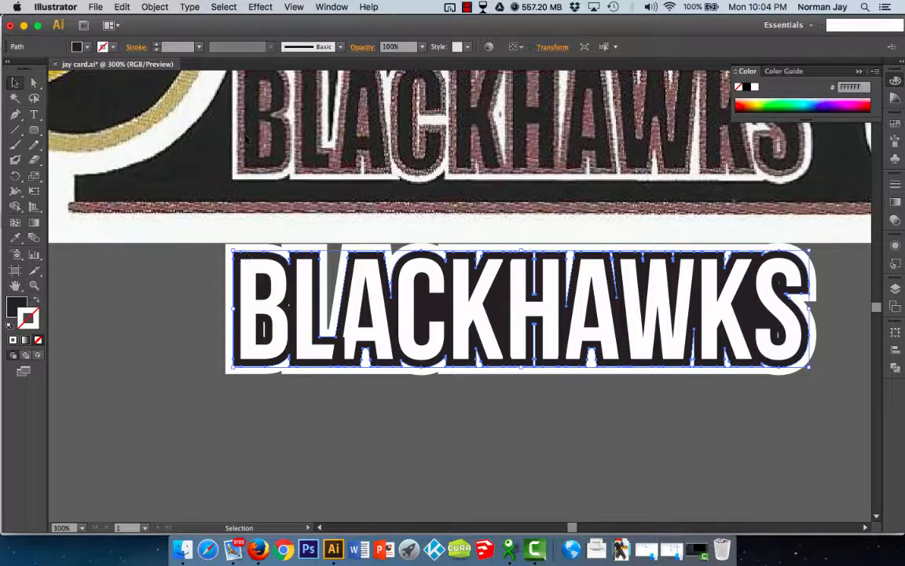
left_click(18, 240)
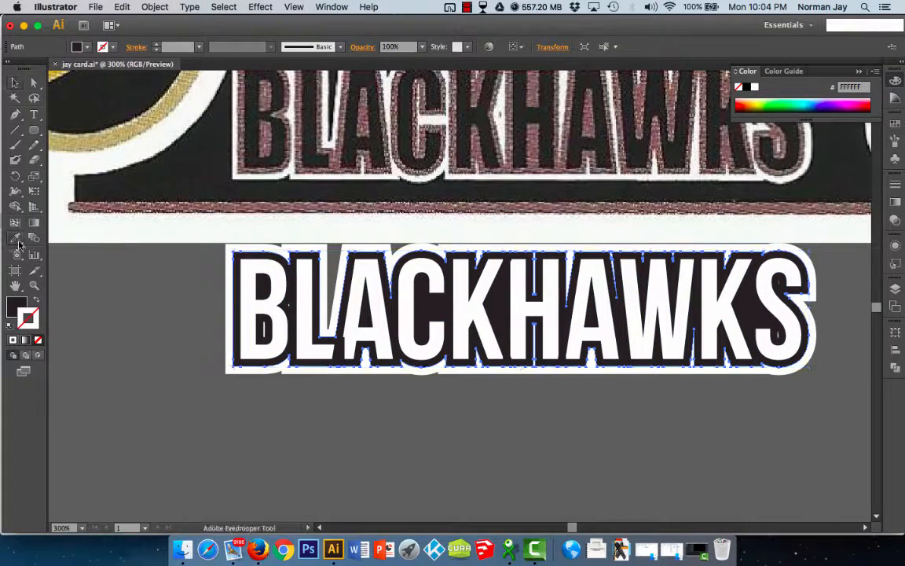
left_click(188, 208)
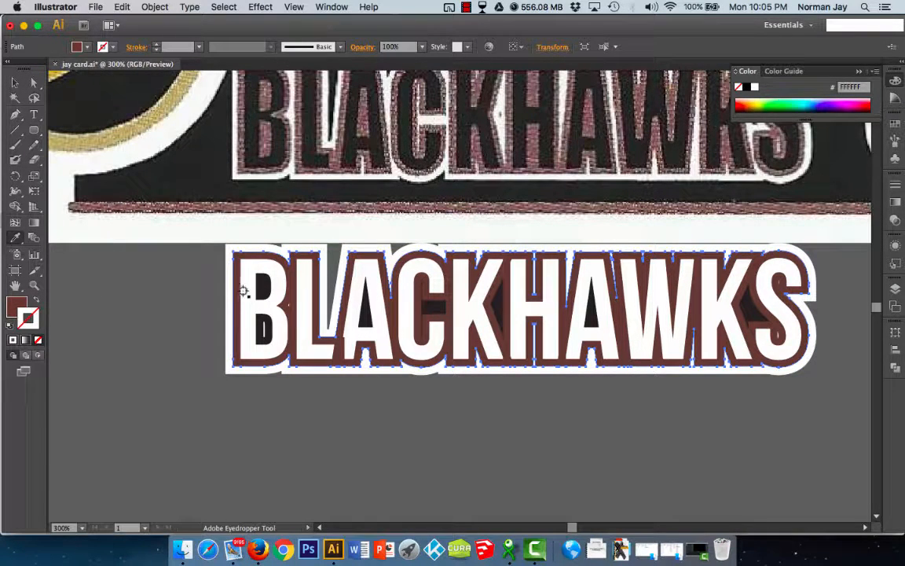
Fill all the white BLACKHAWKS letter shapes with the black sampled from the reference card's lettering.
left_click(15, 82)
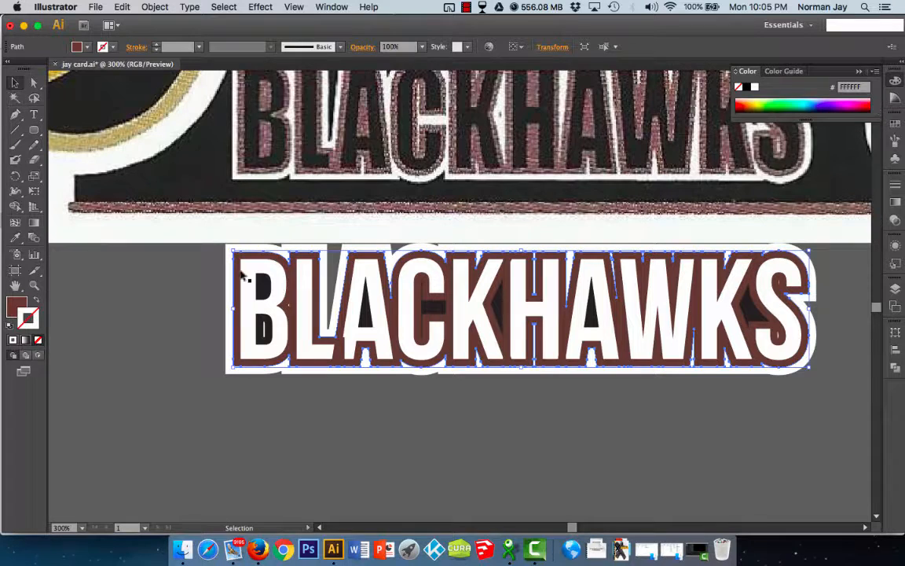
left_click(253, 283)
left_click(300, 294, "shift")
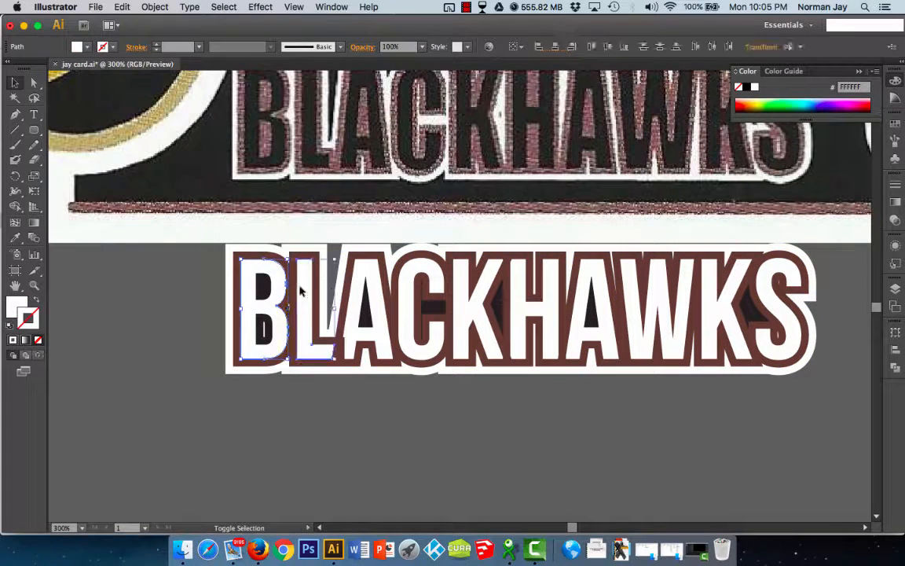
left_click(366, 287, "shift")
left_click(404, 289, "shift")
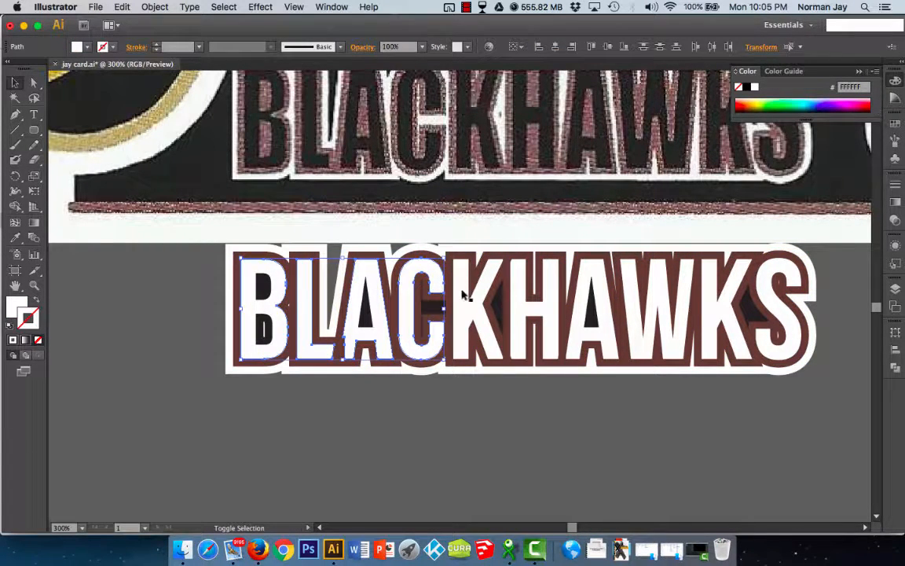
left_click(464, 295, "shift")
left_click(519, 292, "shift")
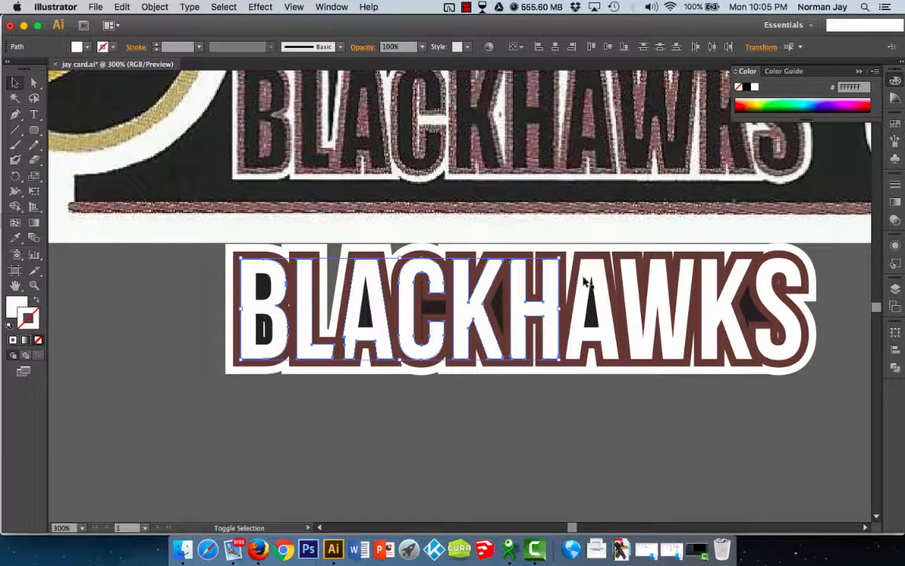
left_click(605, 287, "shift")
left_click(633, 289, "shift")
left_click(709, 290, "shift")
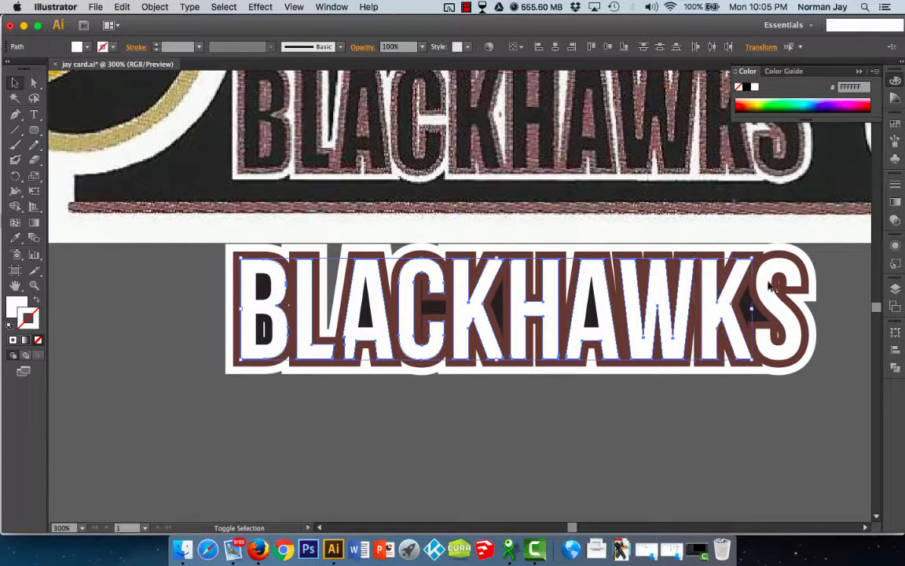
left_click(766, 281, "shift")
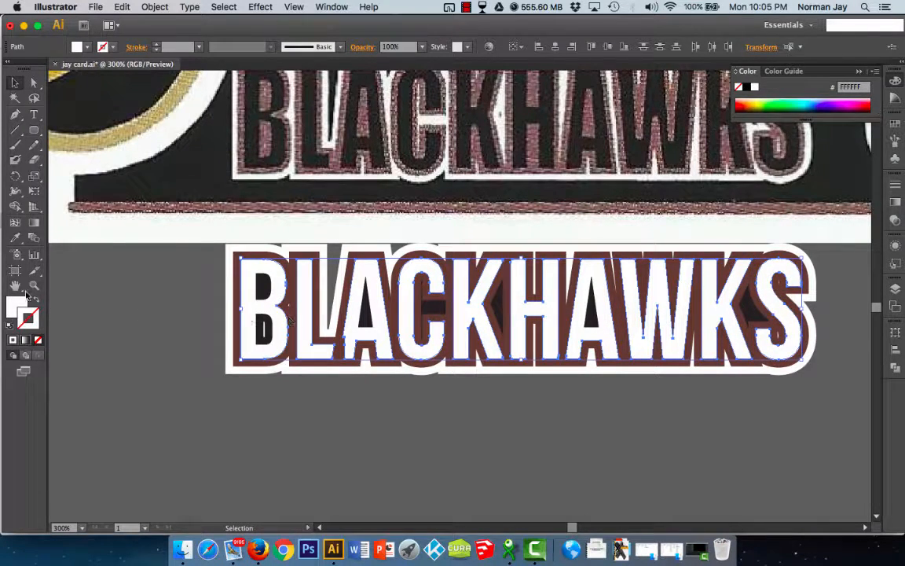
left_click(15, 238)
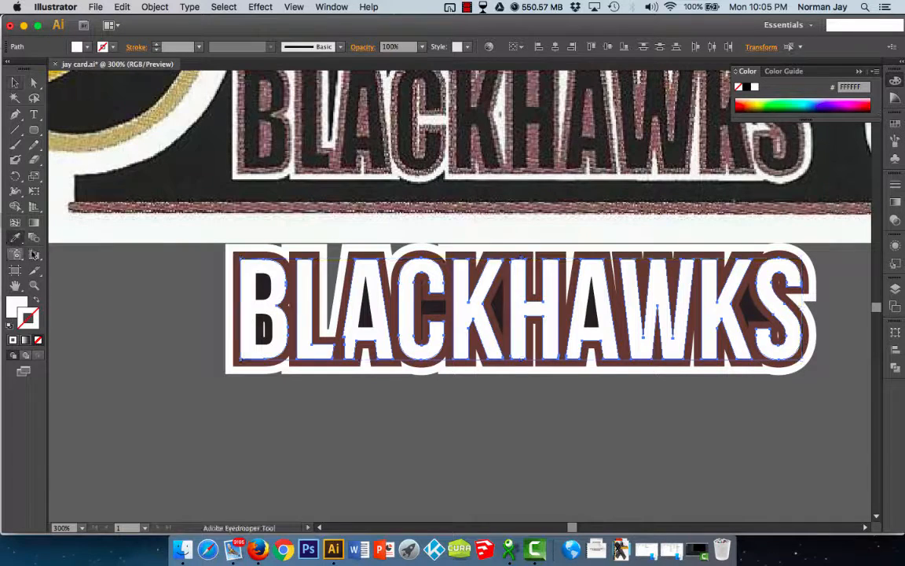
left_click(281, 144)
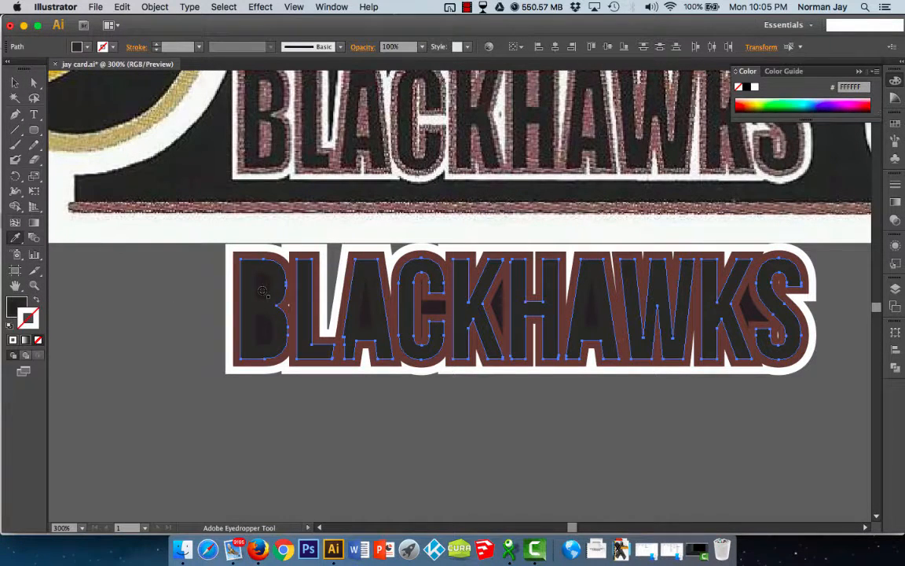
left_click(262, 291)
Fill the inner counters of the B and both A's with the maroon sampled from the surrounding outline, then deselect.
left_click(14, 81)
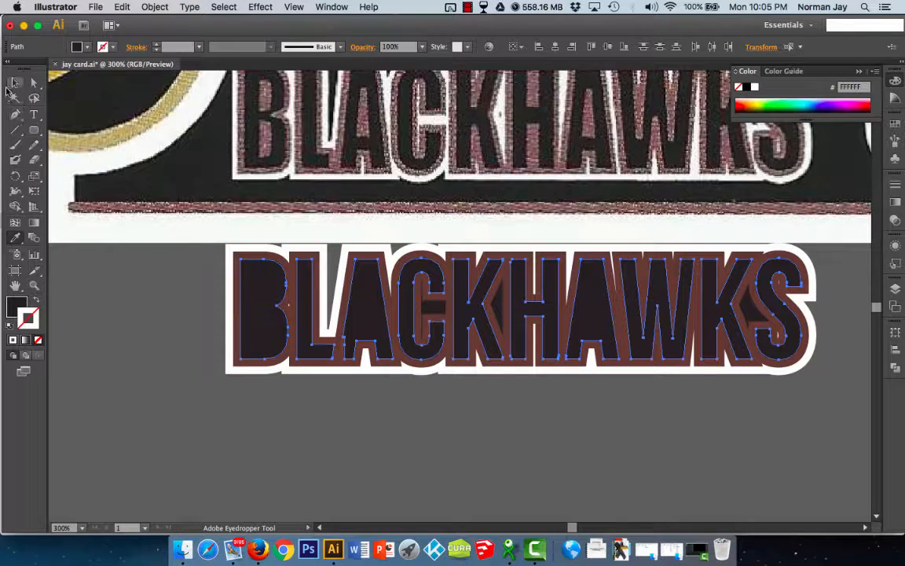
left_click(262, 290)
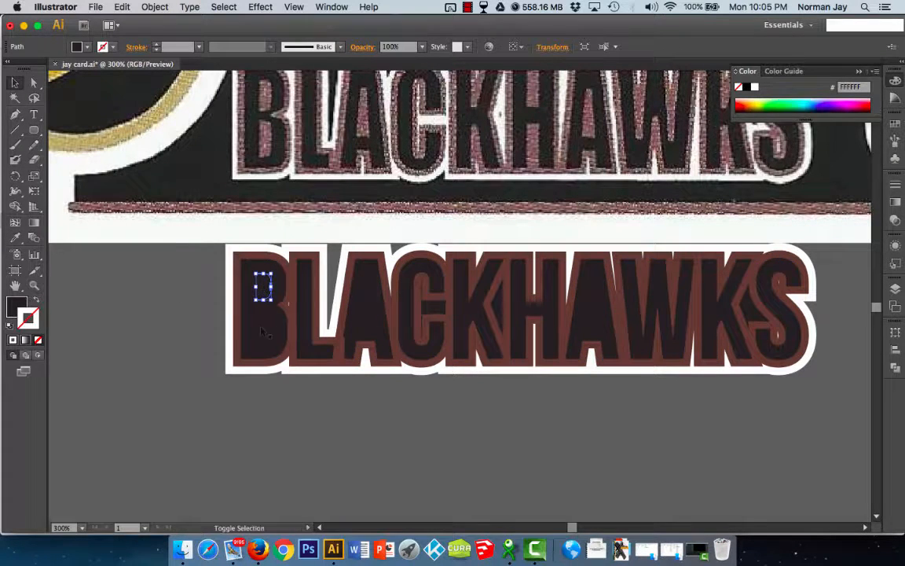
left_click(264, 329, "shift")
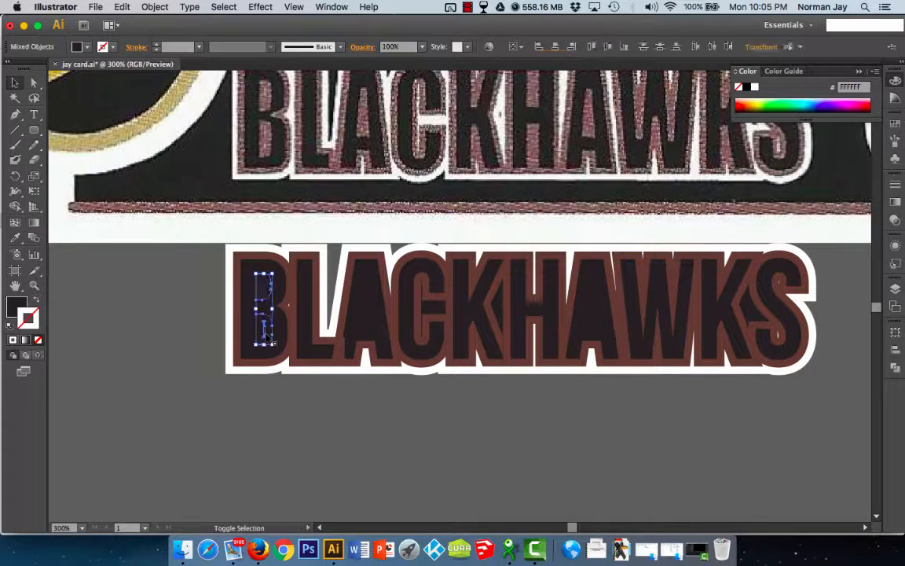
left_click(364, 306, "shift")
left_click(592, 311, "shift")
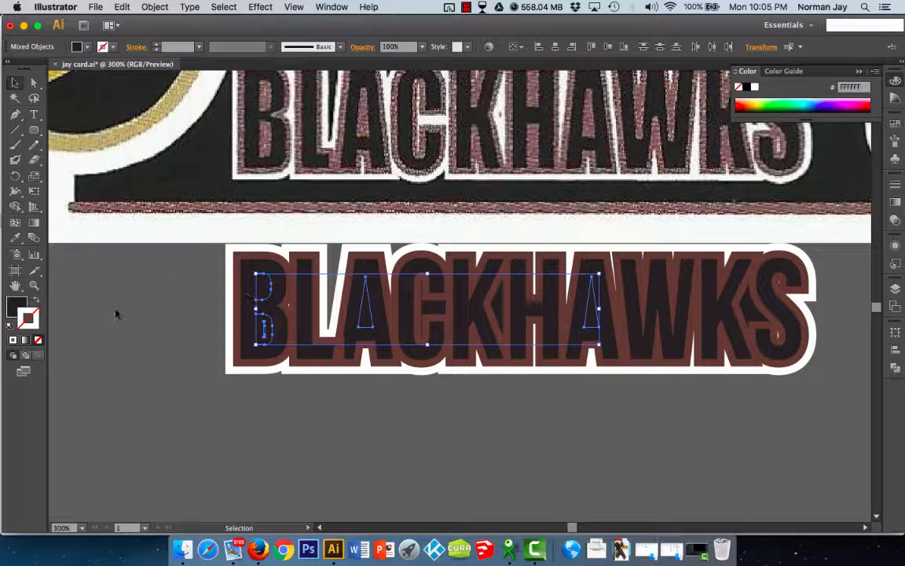
left_click(15, 237)
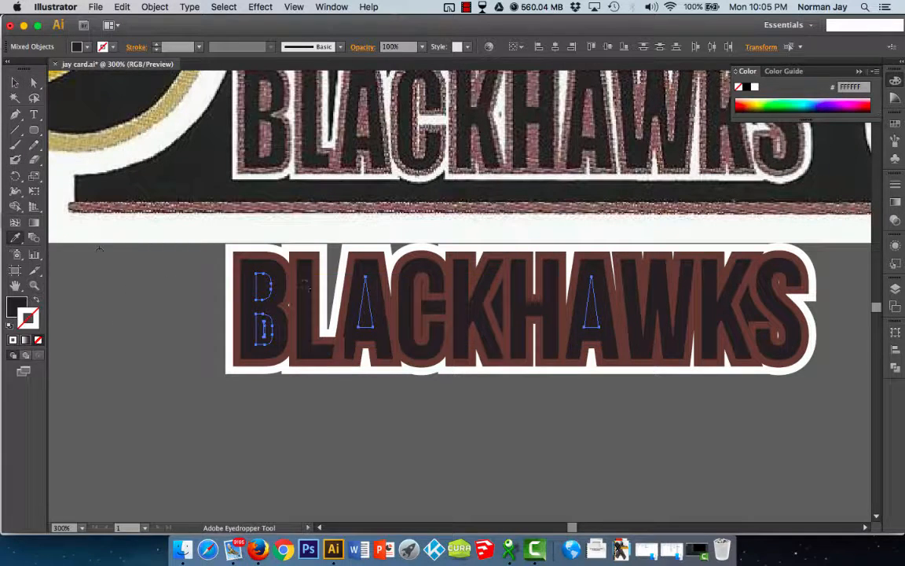
left_click(236, 291)
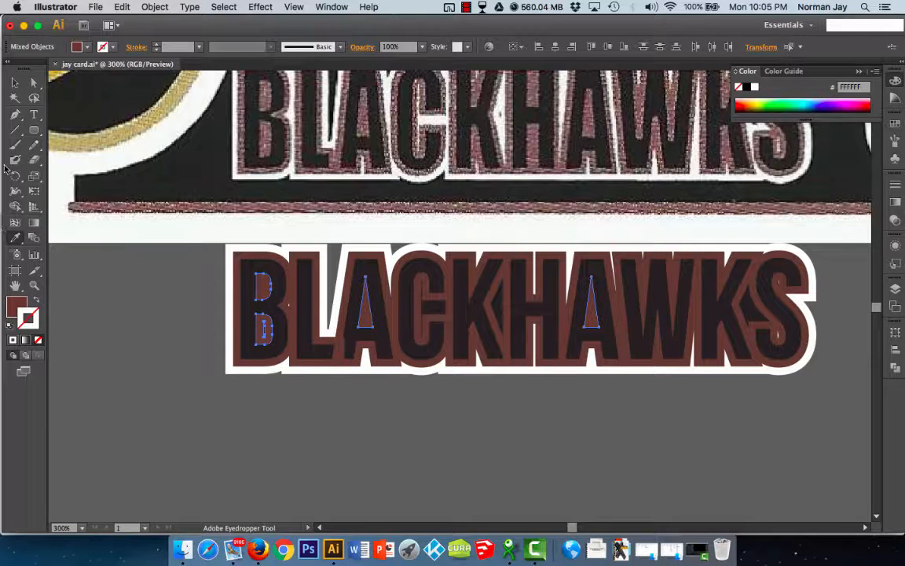
left_click(15, 82)
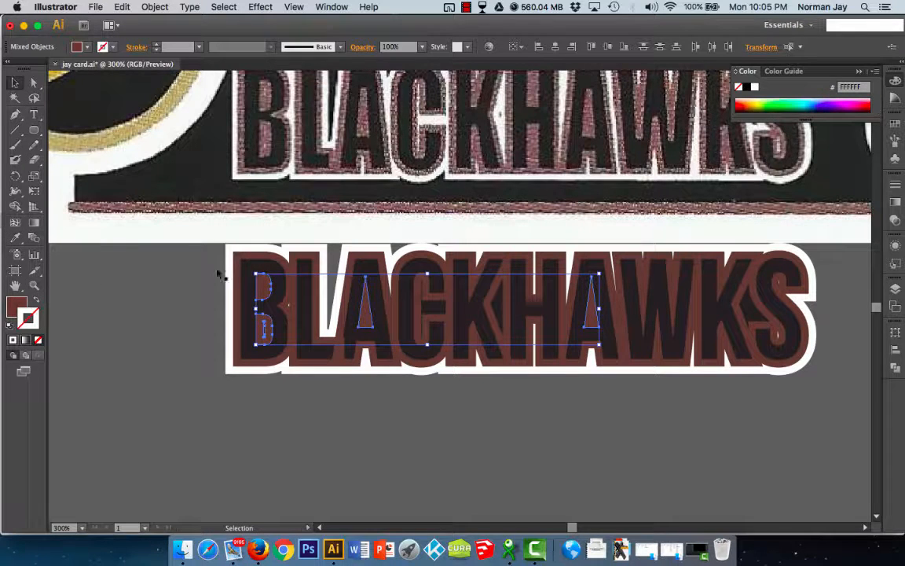
left_click(249, 393)
Try moving the W, the K and the maroon outline separately out of the lettering, and undo the moves.
key("super+0")
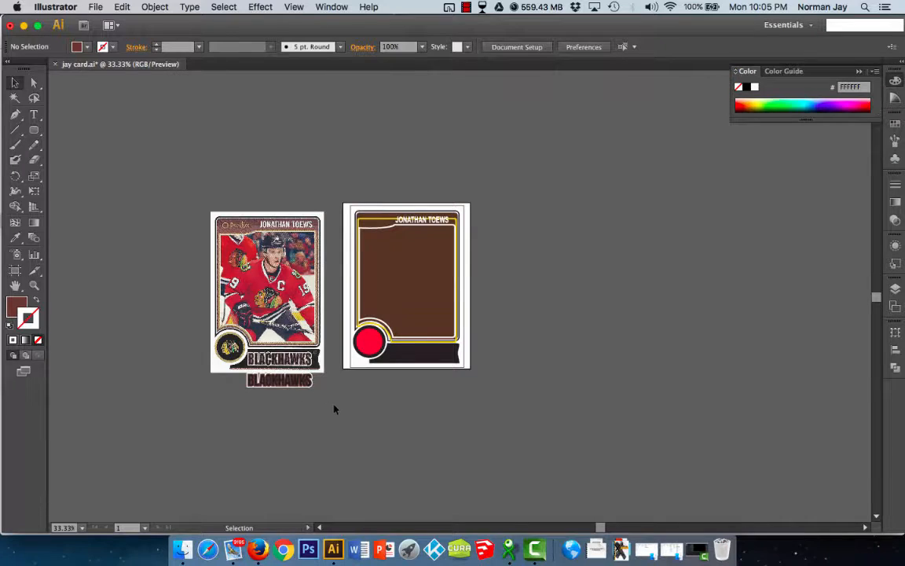
key("super+equal")
key("super+equal")
left_click_drag(141, 349, 219, 376)
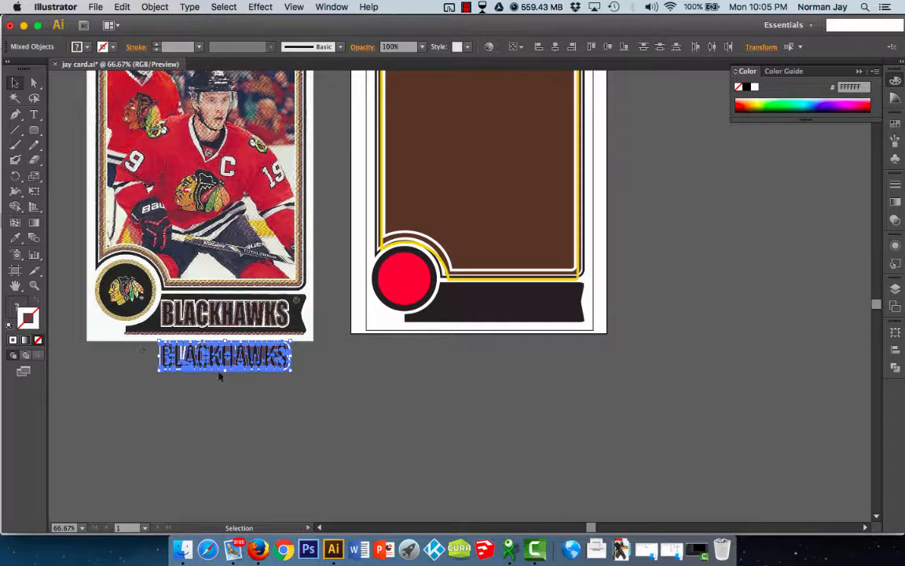
left_click(298, 377)
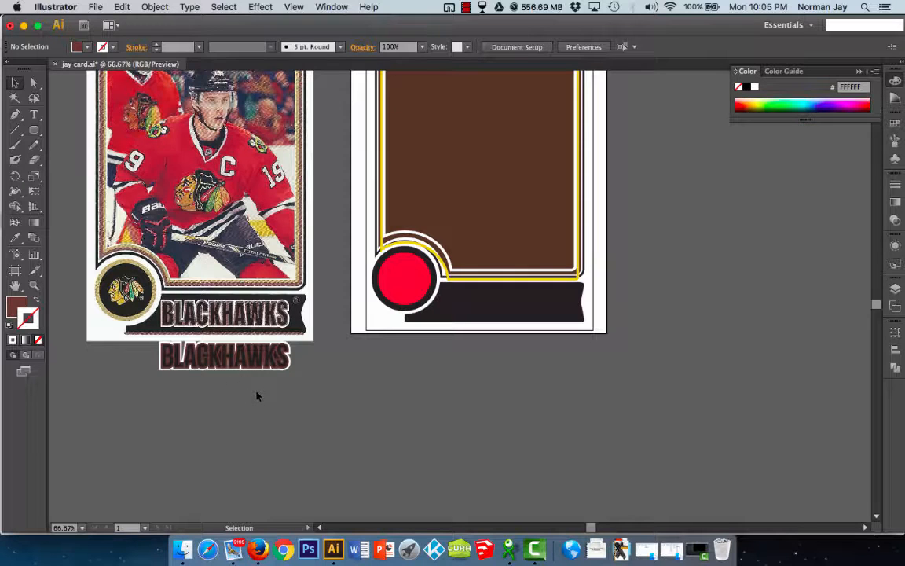
left_click_drag(254, 365, 334, 396)
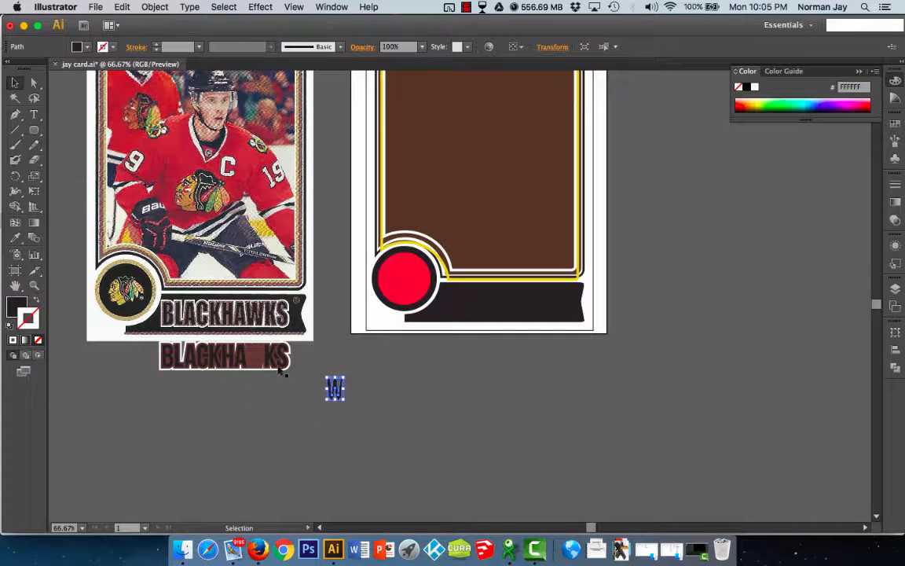
left_click_drag(273, 359, 269, 421)
left_click_drag(233, 358, 226, 414)
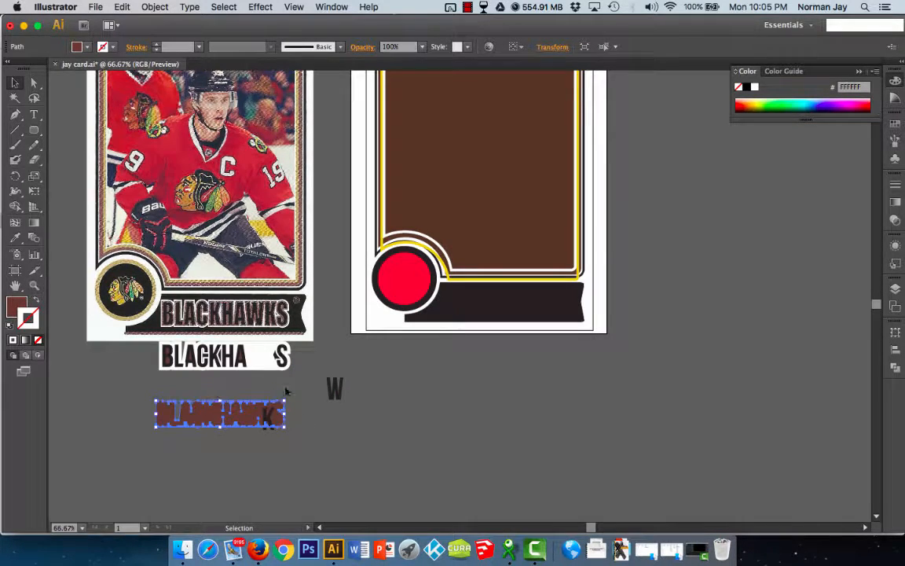
key("super+z")
key("super+z")
key("super+z")
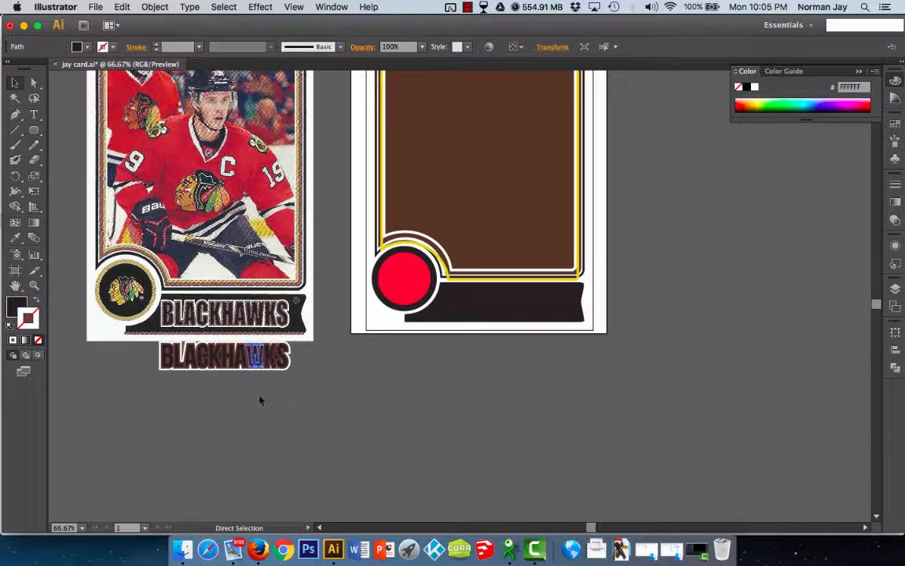
left_click(320, 407)
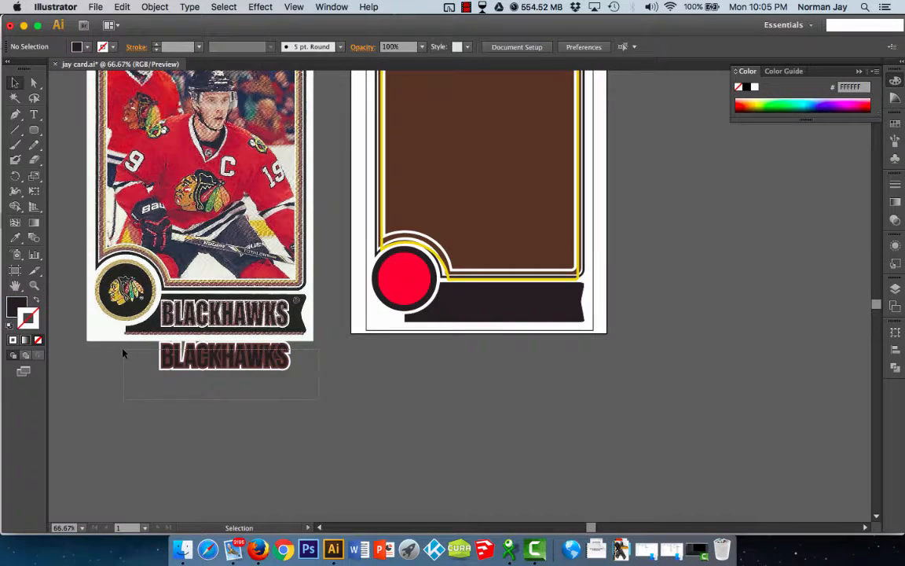
Select all the BLACKHAWKS letters and outlines below the reference card and group them.
left_click_drag(125, 355, 185, 369)
key("a")
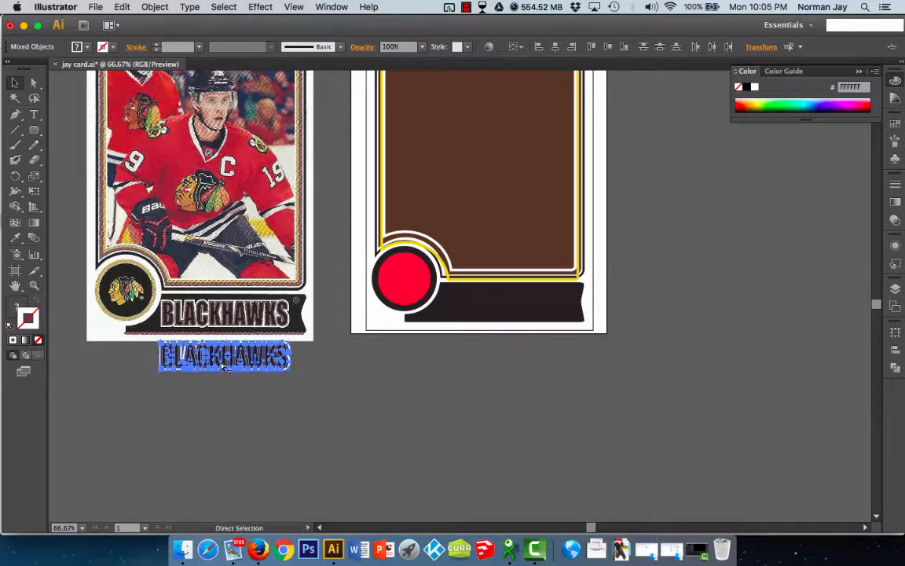
key("super+g")
left_click(230, 404)
Move the grouped BLACKHAWKS lettering onto the dark banner at the bottom of the card template and deselect it.
left_click_drag(234, 362, 376, 401)
left_click(305, 457)
left_click(428, 407)
left_click(214, 436)
left_click(364, 416)
left_click_drag(307, 404, 279, 428)
left_click(227, 453)
left_click_drag(337, 424, 358, 437)
left_click(498, 429)
left_click(323, 452)
left_click_drag(293, 437, 520, 308)
left_click(552, 431)
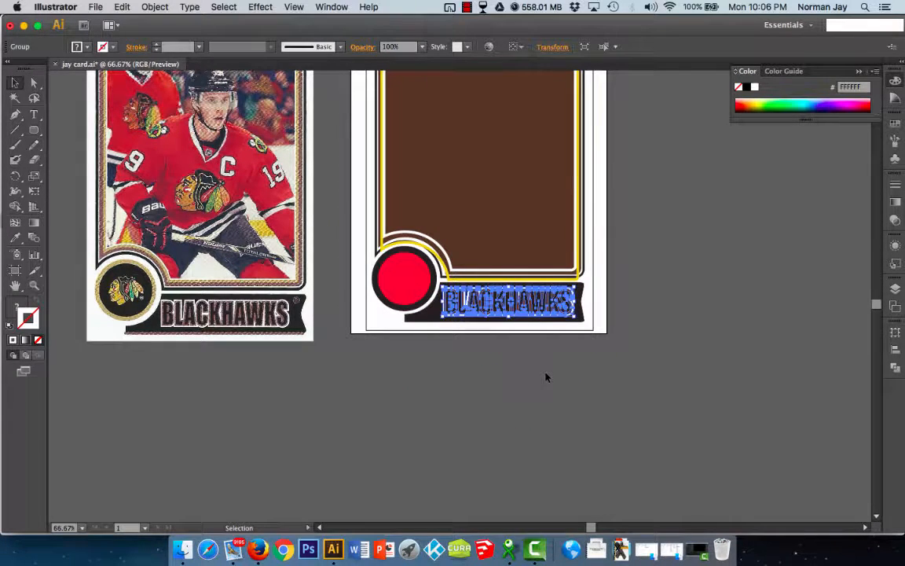
left_click(544, 377)
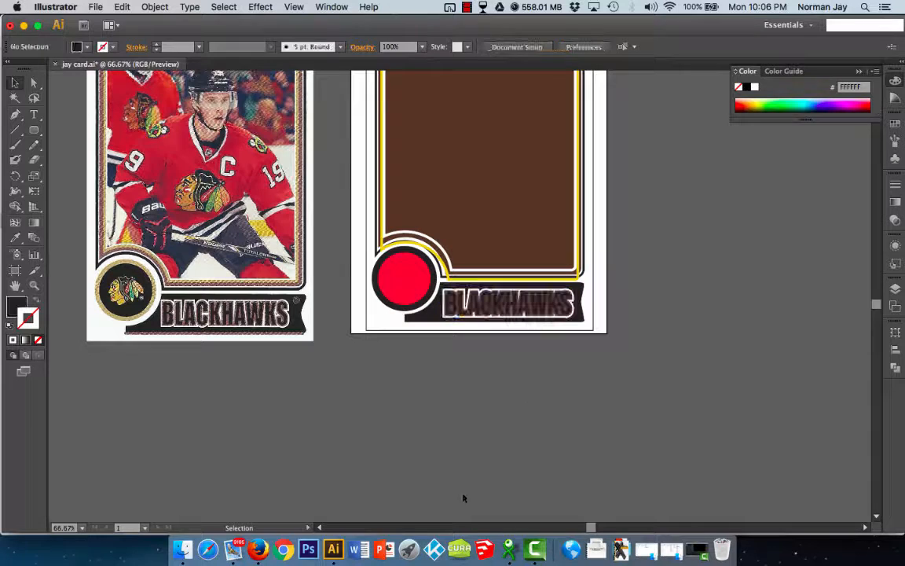
Nudge the group containing the yellow border line upward until the line sits inside the template's dark frame band.
scroll(534, 310, "up", 1)
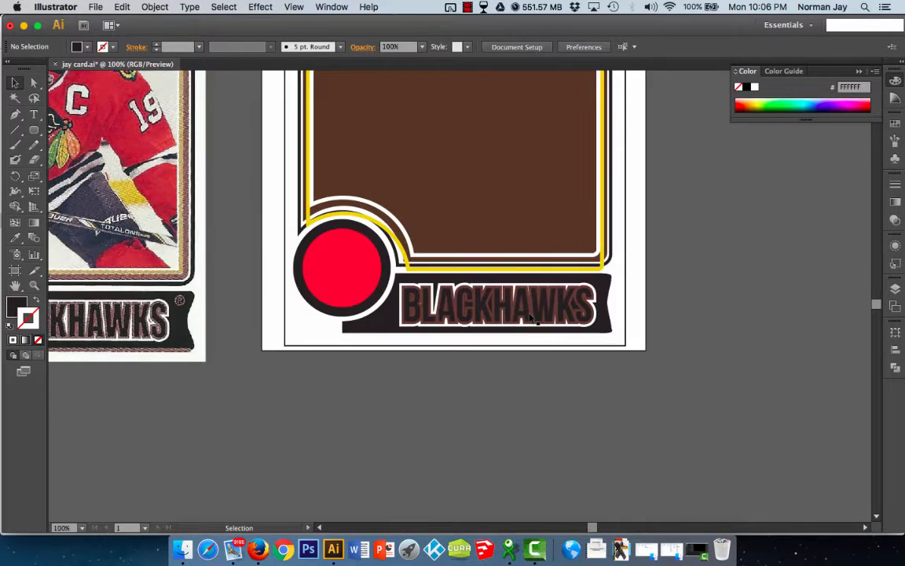
scroll(531, 317, "up", 1)
scroll(531, 317, "down", 1)
left_click(553, 271)
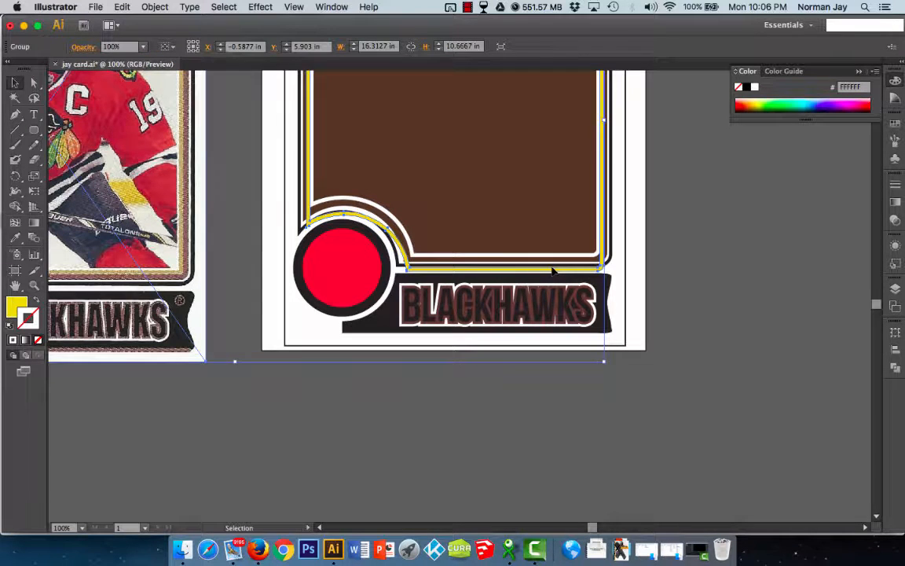
key("Up")
key("Up")
key("Up")
key("Up")
key("Up")
key("Up")
key("Up")
key("Up")
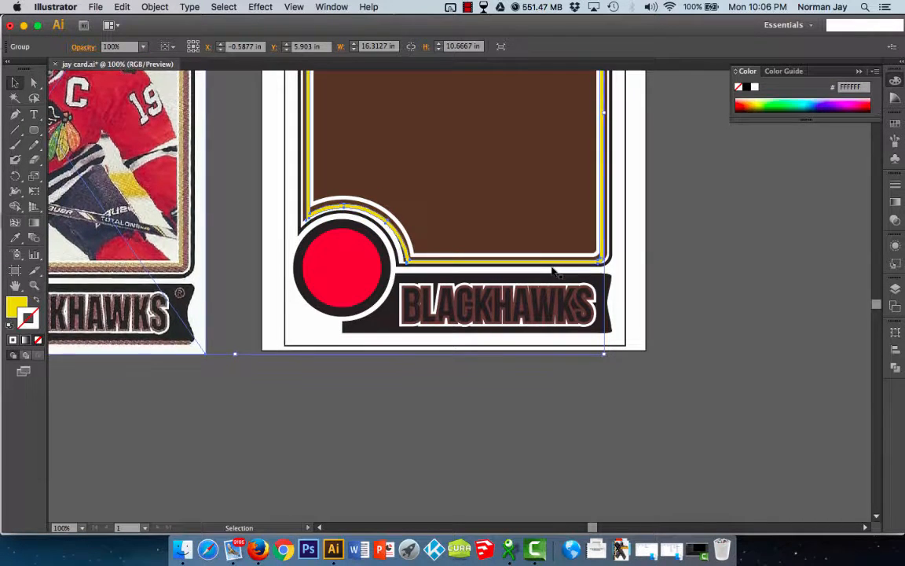
key("Up")
key("Up")
key("Up")
key("Up")
Try nudging the yellow border group to the left and down, undo those nudges, and deselect the group.
key("Left")
key("Left")
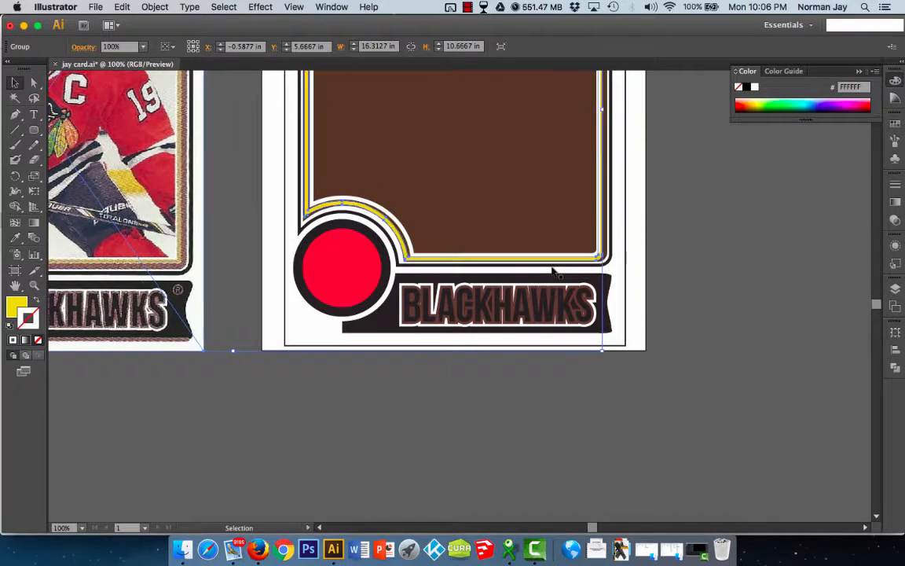
key("Left")
key("Down")
key("super+z")
key("super+z")
key("super+z")
key("super+z")
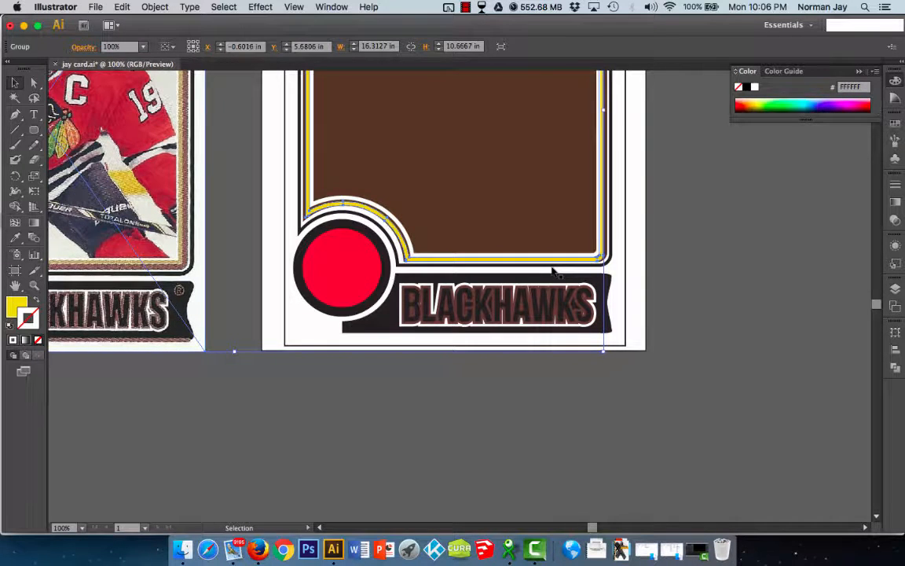
left_click(544, 373)
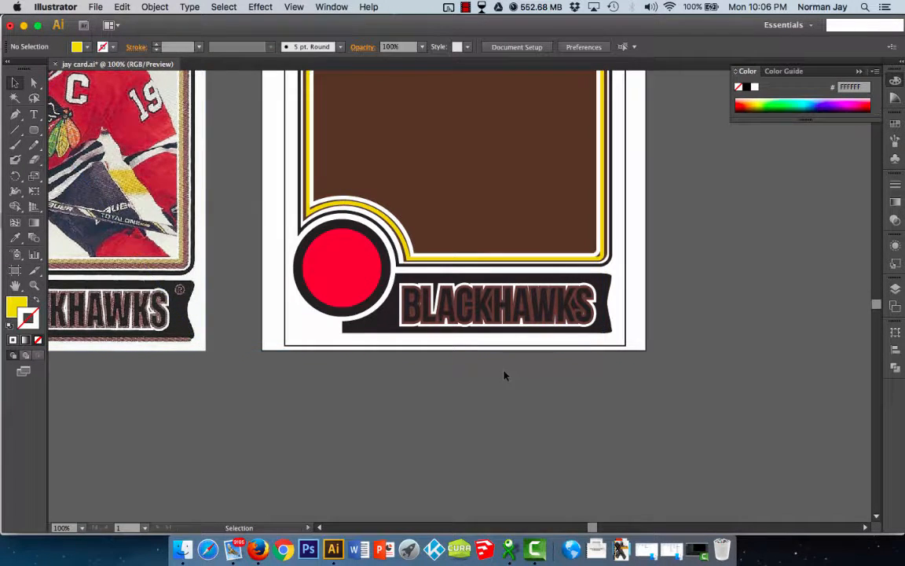
scroll(505, 373, "down", 6)
scroll(511, 378, "up", 5)
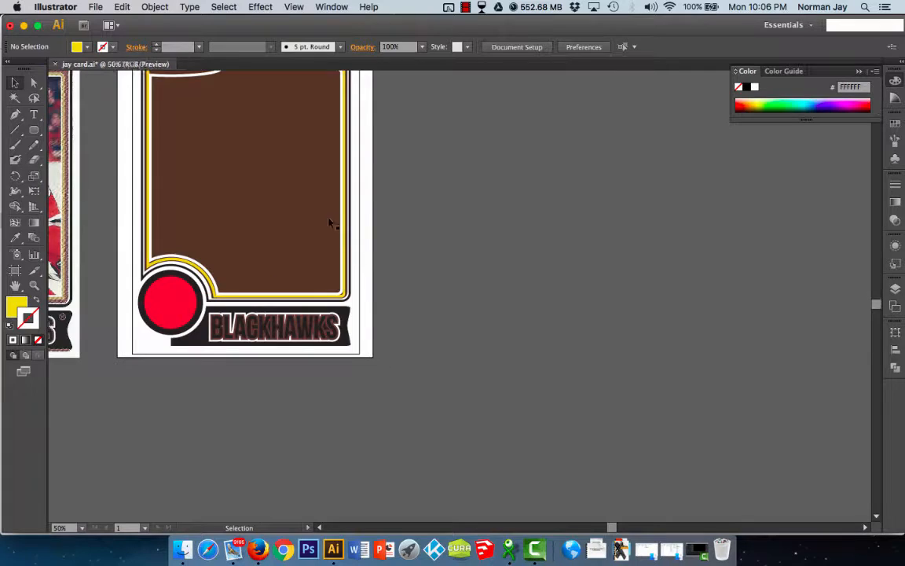
scroll(322, 236, "down", 1)
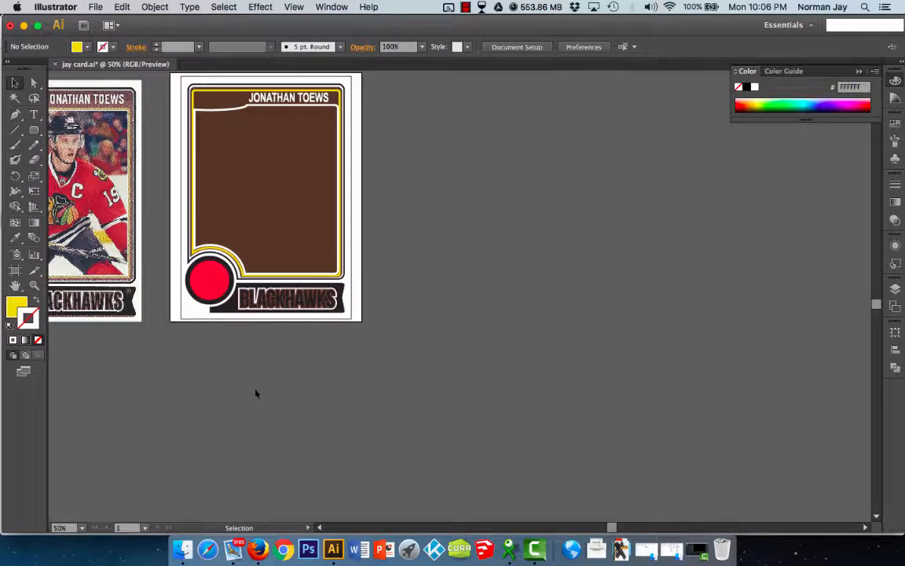
scroll(338, 202, "left", 5)
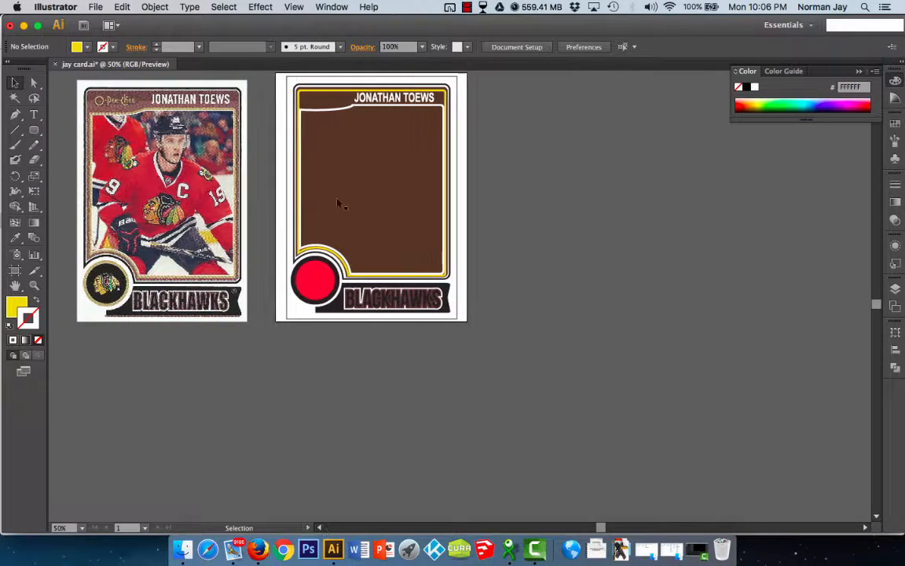